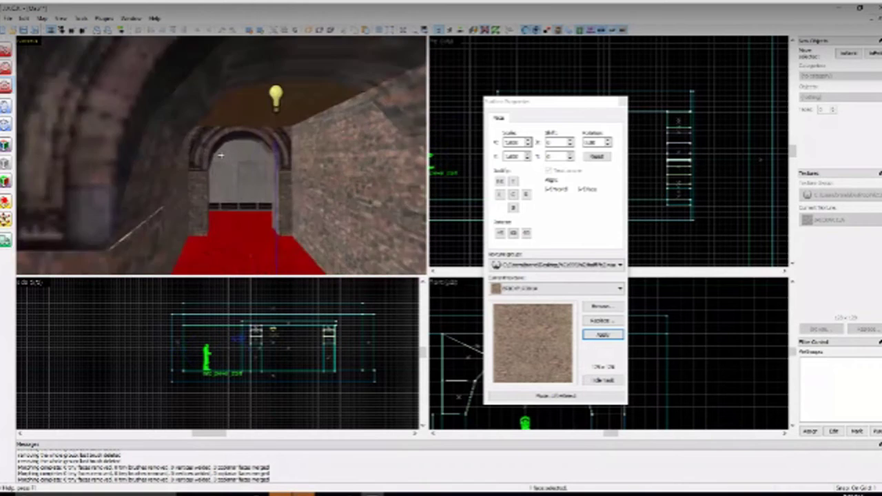
Step: Leave face texture editing on the floor by closing the Surface Properties dialog
{"action": "key", "text": "s"}
{"action": "key", "text": "z"}
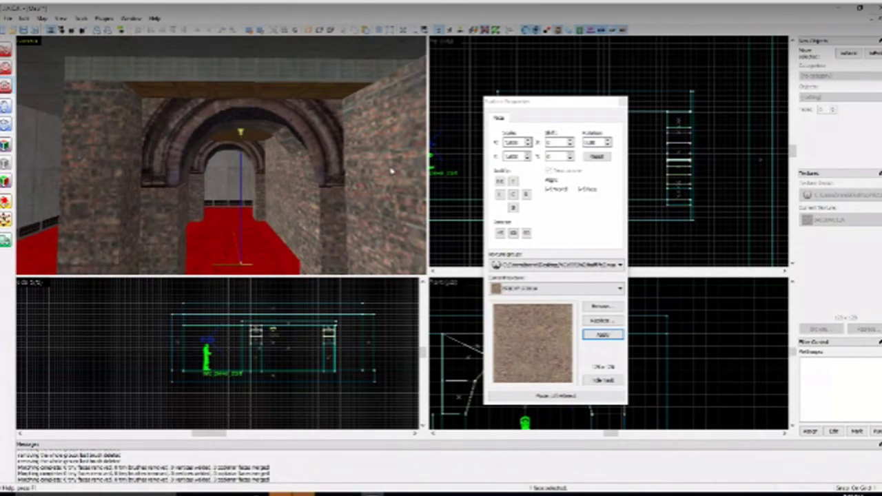
{"action": "left_click", "coordinate": [6, 144]}
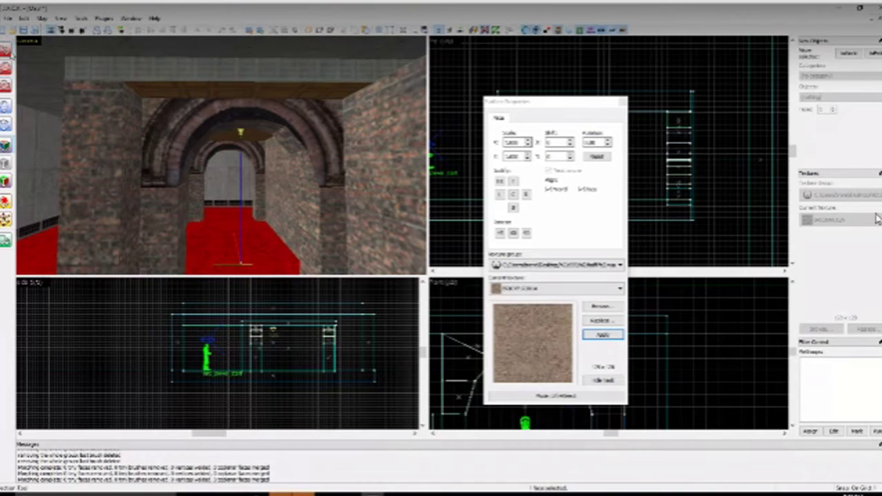
{"action": "left_click", "coordinate": [621, 108]}
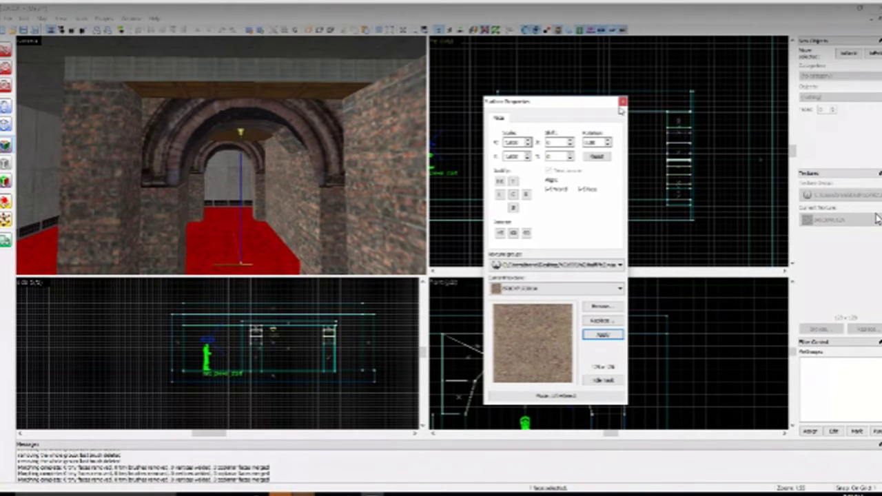
{"action": "left_click", "coordinate": [622, 102]}
Step: Delete the right-hand halves of both corridor arches together with their two supporting pillars
{"action": "left_click", "coordinate": [19, 62]}
{"action": "left_click", "coordinate": [267, 152]}
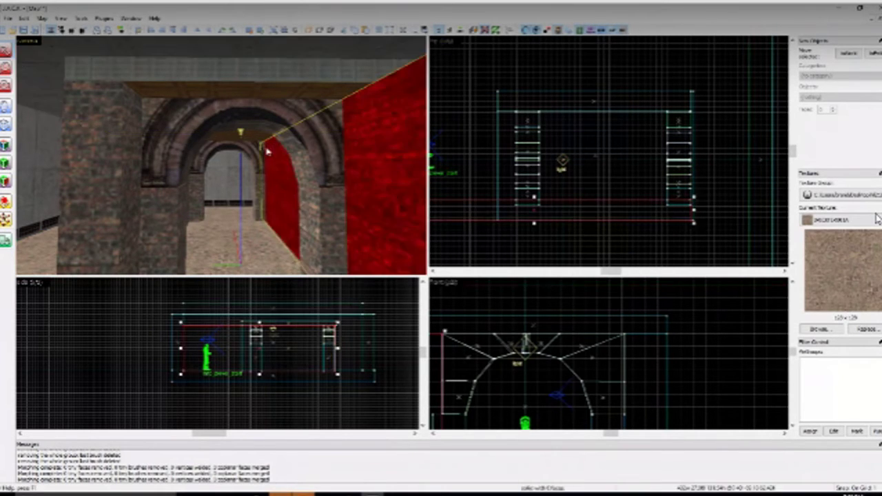
{"action": "left_click", "coordinate": [258, 158]}
{"action": "left_click", "coordinate": [318, 122], "text": "shift"}
{"action": "left_click", "coordinate": [329, 205], "text": "shift"}
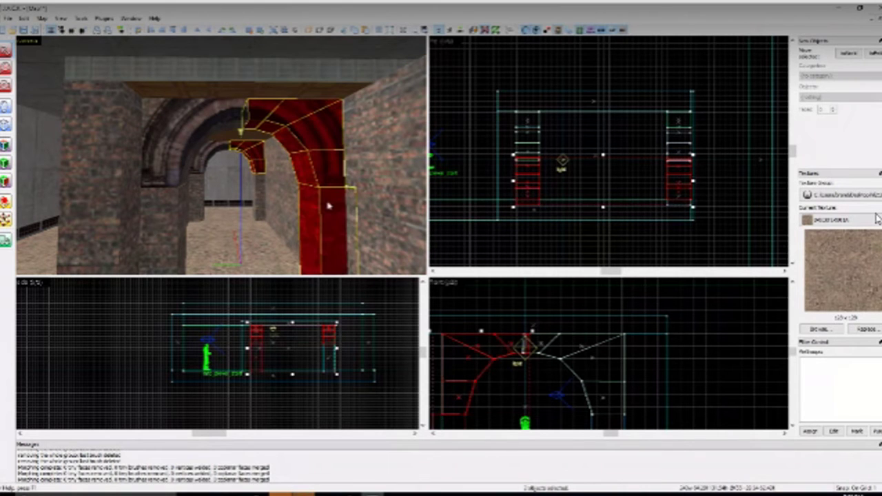
{"action": "left_click", "coordinate": [262, 201], "text": "shift"}
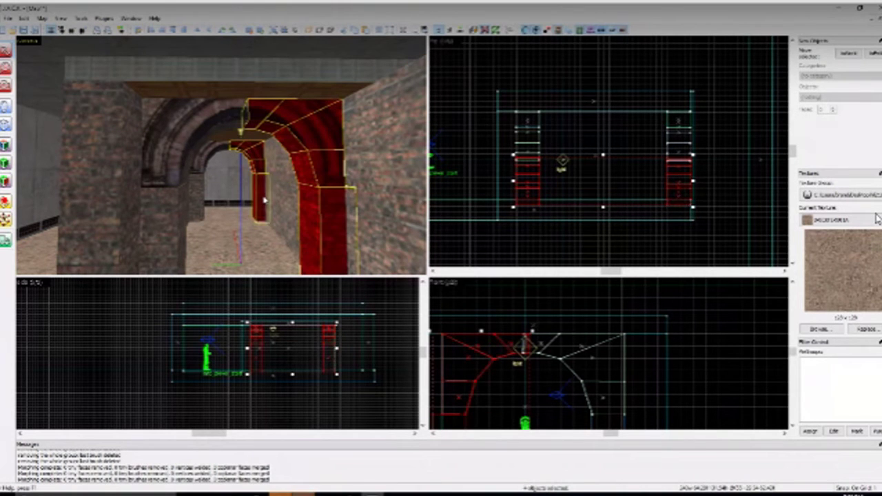
{"action": "key", "text": "Delete"}
Step: Duplicate the remaining halves of both arches together with their two pillars by pasting a copy
{"action": "left_click", "coordinate": [198, 119]}
{"action": "left_click", "coordinate": [206, 159], "text": "ctrl"}
{"action": "left_click", "coordinate": [204, 175], "text": "ctrl"}
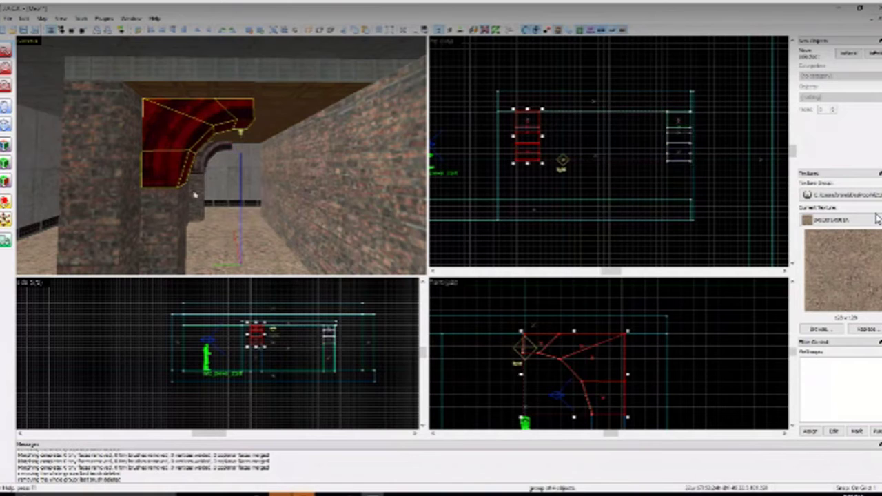
{"action": "left_click", "coordinate": [201, 165], "text": "ctrl"}
{"action": "left_click", "coordinate": [200, 185], "text": "ctrl"}
{"action": "left_click", "coordinate": [172, 208], "text": "ctrl"}
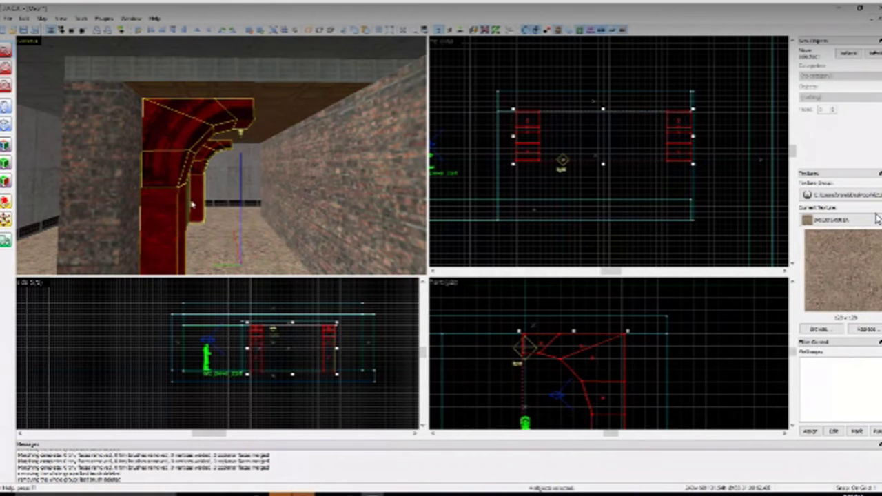
{"action": "key", "text": "ctrl+v"}
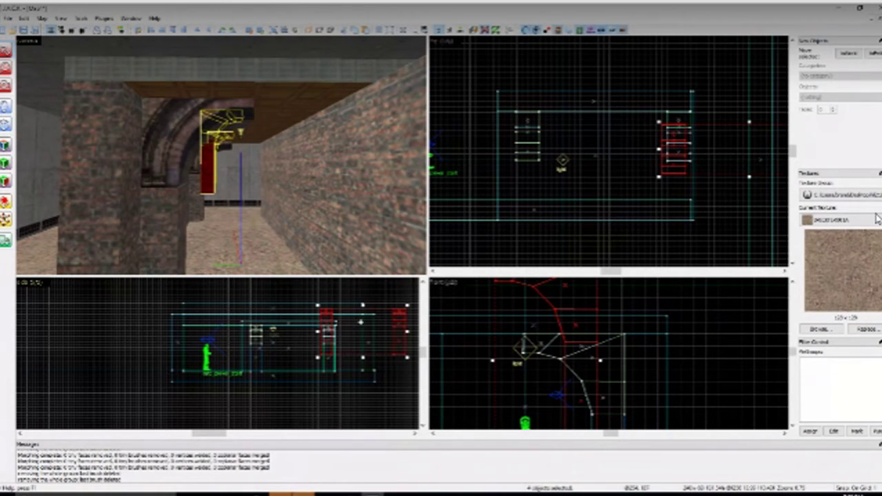
Step: Try to rotate the pasted half arches and pillars anticlockwise in the side view
{"action": "left_click_drag", "start_coordinate": [360, 322], "coordinate": [299, 338]}
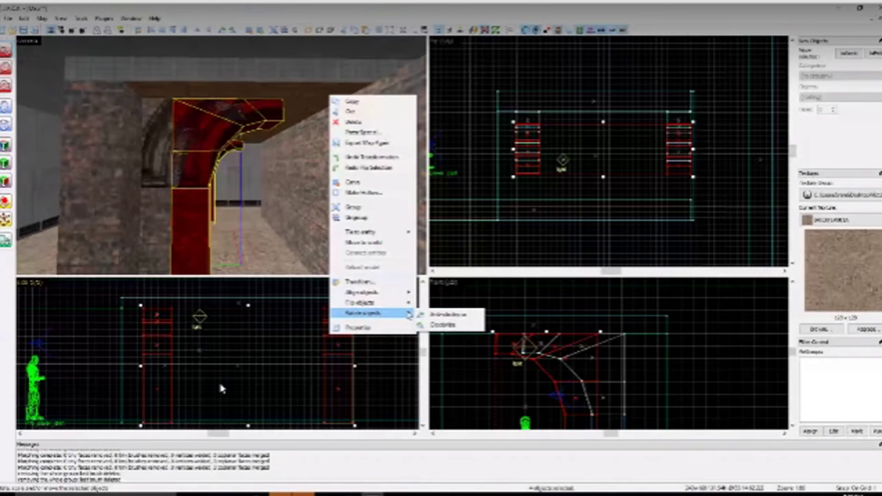
{"action": "left_click", "coordinate": [448, 314]}
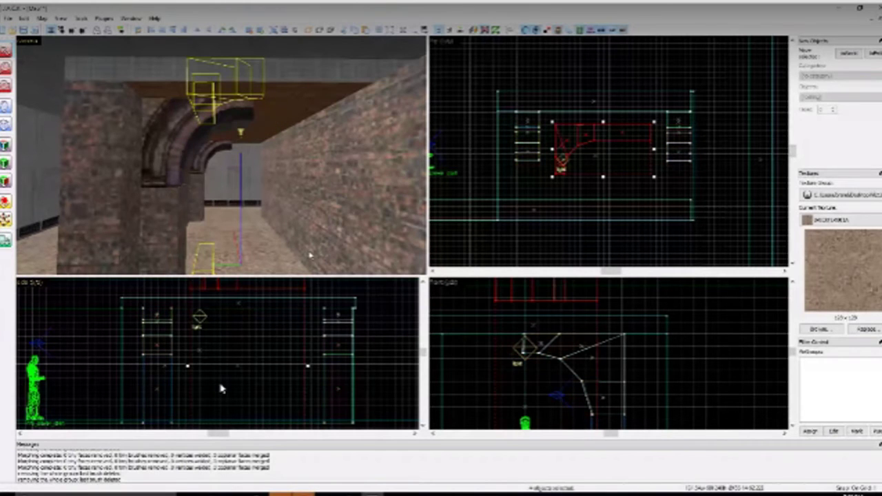
{"action": "key", "text": "ctrl+z"}
Step: Try to flip the pasted half arches and pillars vertically in the side view
{"action": "right_click", "coordinate": [299, 325]}
{"action": "mouse_move", "coordinate": [328, 296]}
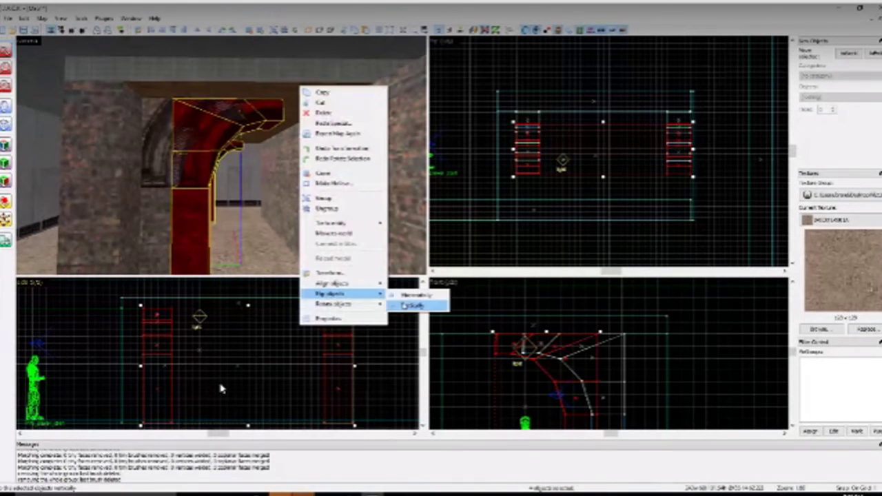
{"action": "left_click", "coordinate": [405, 306]}
{"action": "key", "text": "ctrl+z"}
{"action": "key", "text": "ctrl+z"}
Step: Try to flip the pasted pieces horizontally in the side view, and undo back to their pasted placement
{"action": "right_click", "coordinate": [317, 321]}
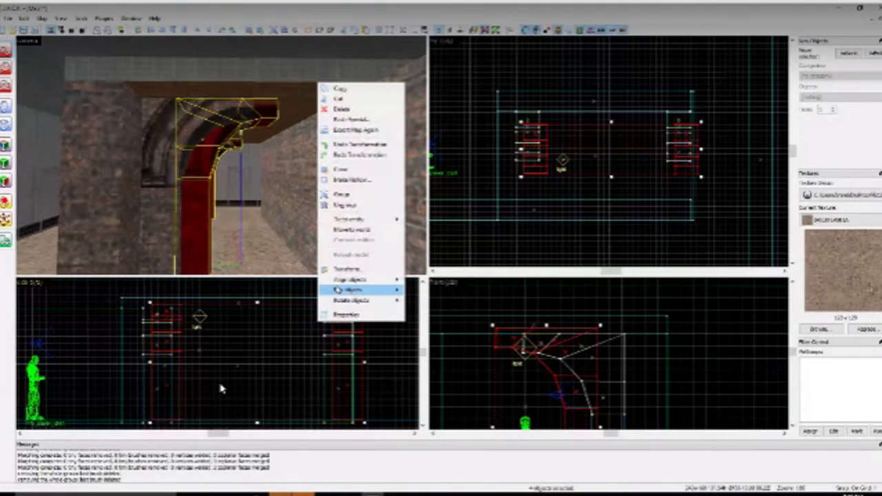
{"action": "mouse_move", "coordinate": [341, 290]}
{"action": "left_click", "coordinate": [425, 291]}
{"action": "key", "text": "d"}
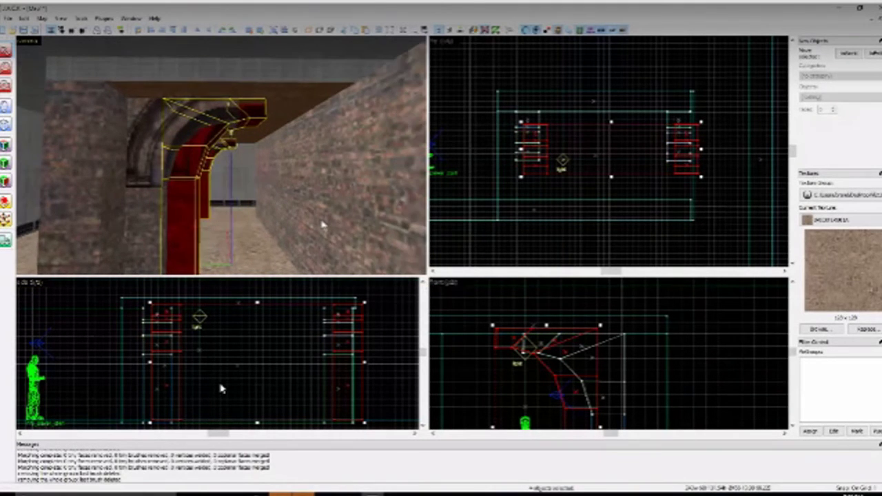
{"action": "key", "text": "d"}
{"action": "key", "text": "ctrl+a"}
{"action": "key", "text": "ctrl+z"}
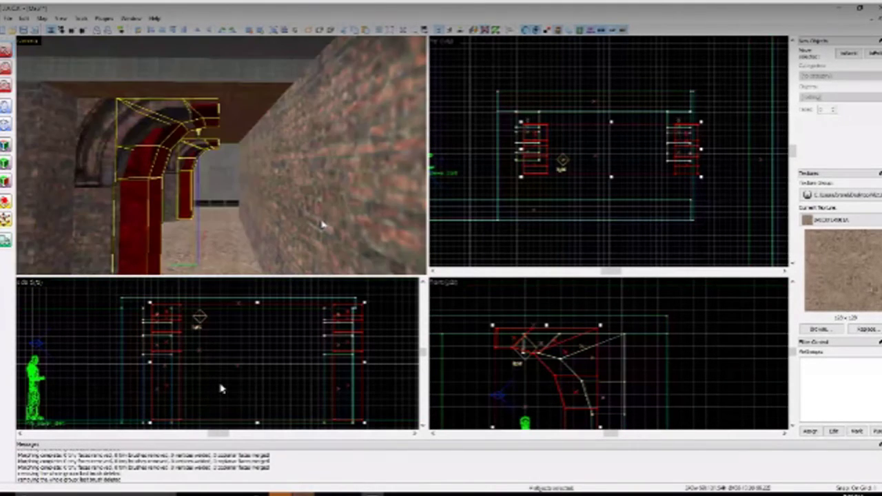
{"action": "key", "text": "ctrl+z"}
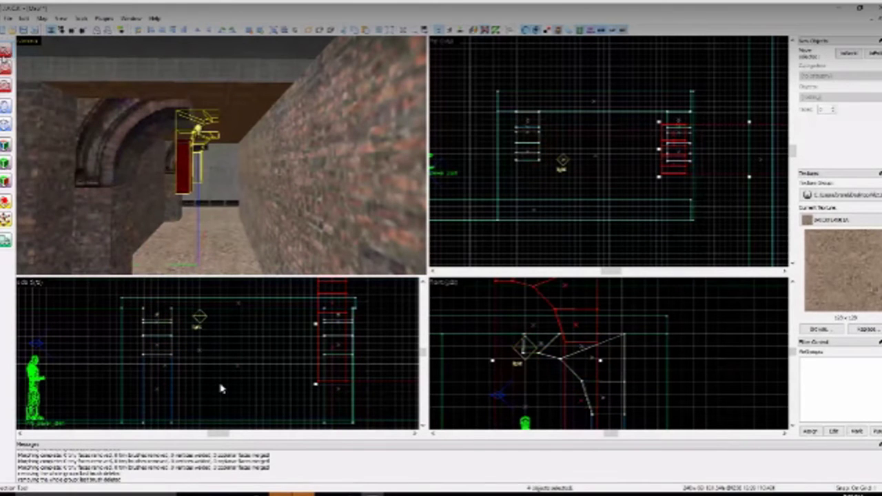
Step: Move the pasted half arches and pillars back into the corridor and flip them horizontally in the front view
{"action": "left_click_drag", "start_coordinate": [344, 317], "coordinate": [177, 362]}
{"action": "scroll", "coordinate": [548, 365], "scroll_direction": "down", "scroll_amount": 5}
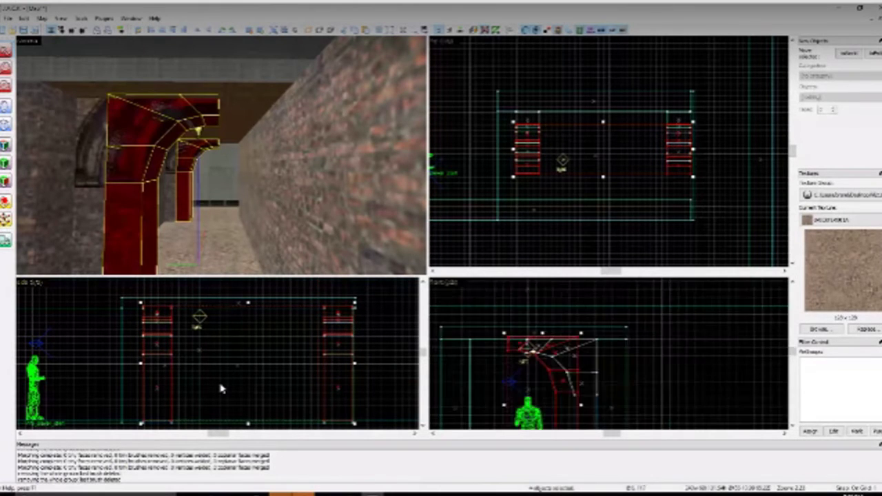
{"action": "scroll", "coordinate": [549, 365], "scroll_direction": "up", "scroll_amount": 5}
{"action": "right_click", "coordinate": [549, 365]}
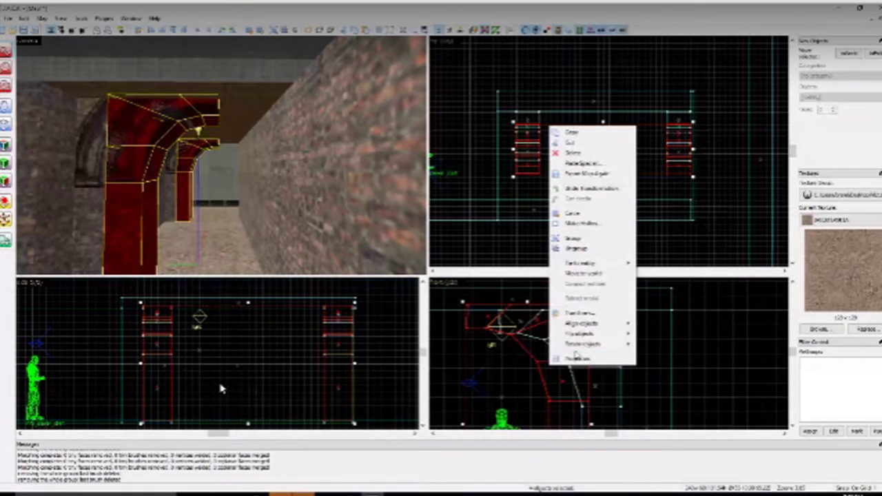
{"action": "mouse_move", "coordinate": [580, 336]}
{"action": "left_click", "coordinate": [663, 336]}
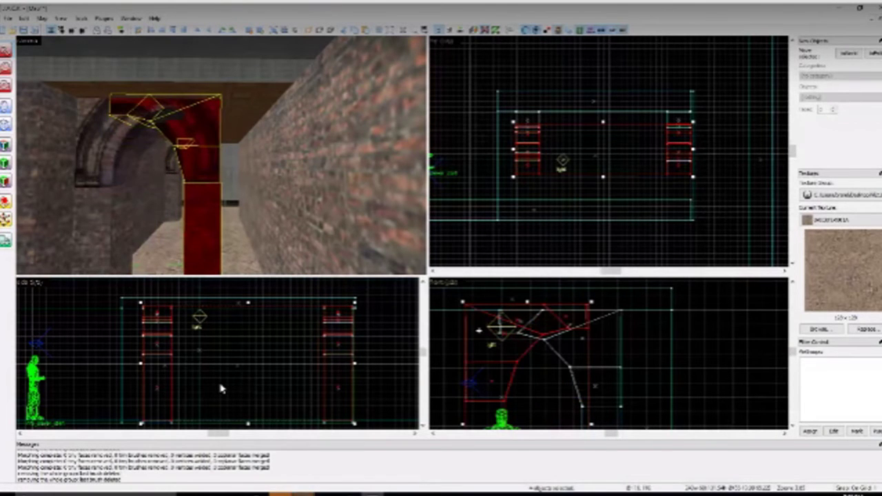
Step: Move the mirrored half arches and pillars across the corridor to meet the original halves at the arch centre
{"action": "scroll", "coordinate": [522, 345], "scroll_direction": "down", "scroll_amount": 3}
{"action": "left_click_drag", "start_coordinate": [522, 349], "coordinate": [467, 349]}
{"action": "scroll", "coordinate": [475, 344], "scroll_direction": "up", "scroll_amount": 6}
{"action": "left_click_drag", "start_coordinate": [518, 312], "coordinate": [543, 319]}
Step: Select both mirrored half arches with their pillars and nudge them slightly towards the original halves in the top view
{"action": "left_click", "coordinate": [283, 230]}
{"action": "key", "text": "w"}
{"action": "key", "text": "a"}
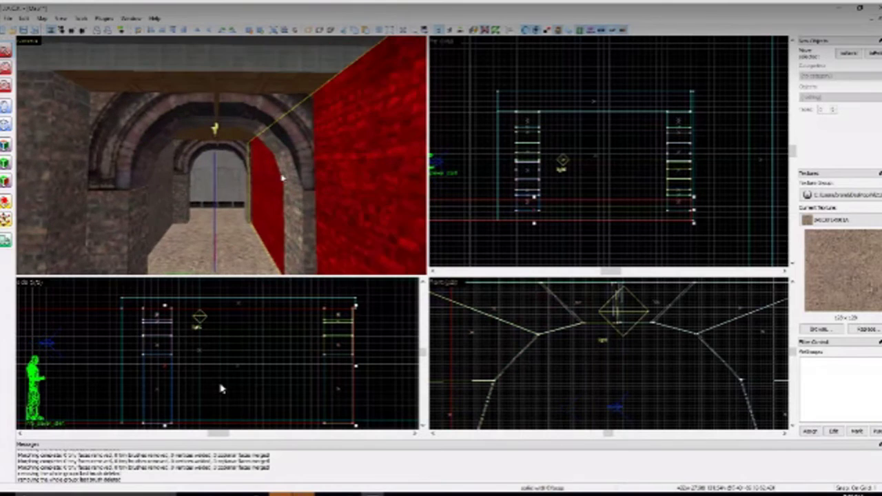
{"action": "left_click", "coordinate": [295, 209]}
{"action": "left_click", "coordinate": [247, 190], "text": "ctrl"}
{"action": "left_click", "coordinate": [246, 163], "text": "ctrl"}
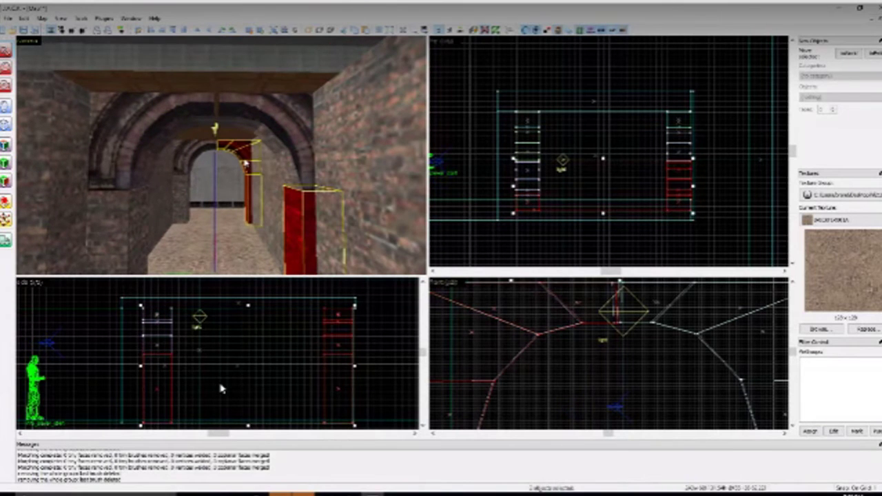
{"action": "left_click", "coordinate": [270, 110], "text": "ctrl"}
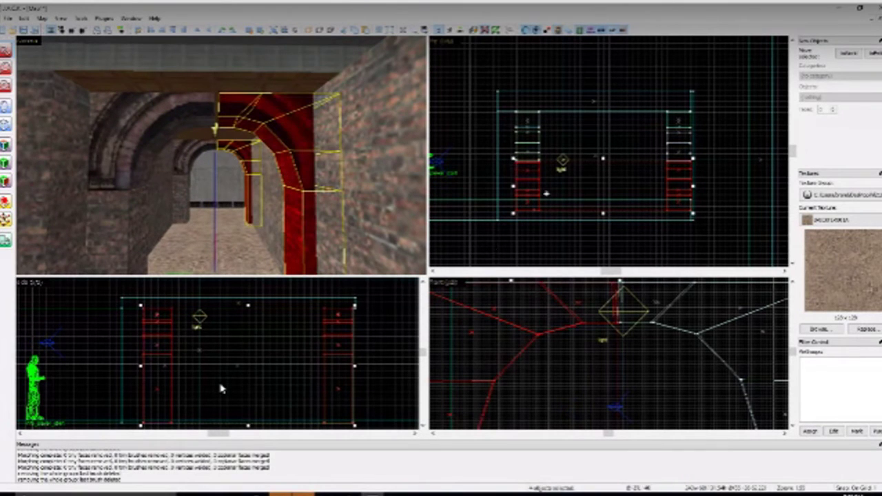
{"action": "scroll", "coordinate": [549, 187], "scroll_direction": "up", "scroll_amount": 3}
{"action": "left_click_drag", "start_coordinate": [548, 182], "coordinate": [549, 178]}
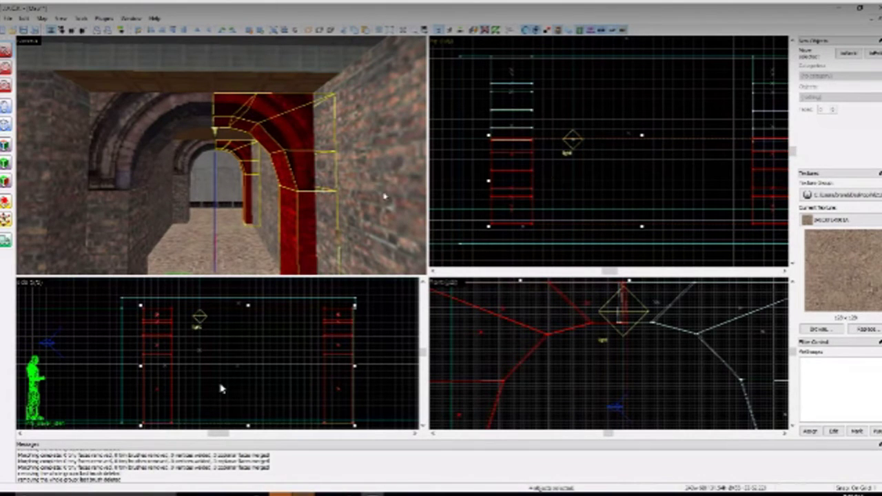
{"action": "scroll", "coordinate": [466, 202], "scroll_direction": "up", "scroll_amount": 1}
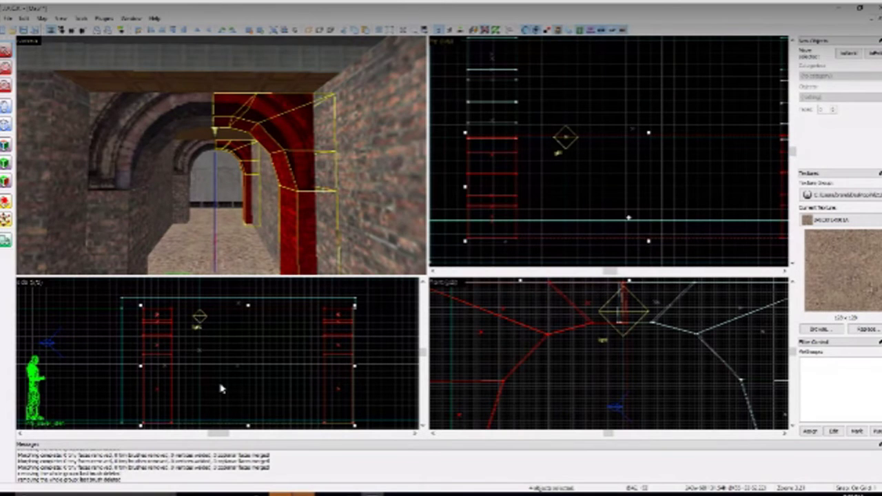
{"action": "scroll", "coordinate": [628, 217], "scroll_direction": "down", "scroll_amount": 2}
Step: Reselect the mirrored half arches and pillars and narrow them in the top view so they stop at the side wall
{"action": "key", "text": "d"}
{"action": "left_click", "coordinate": [256, 191]}
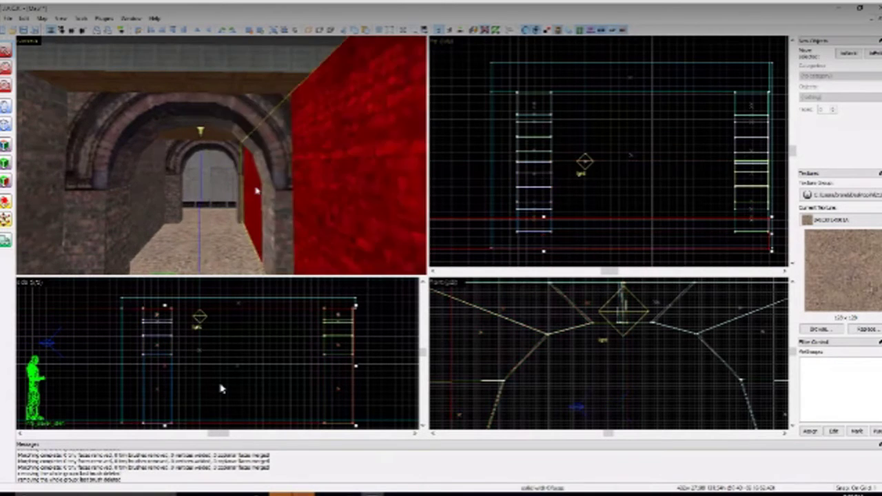
{"action": "key", "text": "a"}
{"action": "key", "text": "d"}
{"action": "key", "text": "a"}
{"action": "left_click", "coordinate": [267, 222]}
{"action": "left_click", "coordinate": [273, 169]}
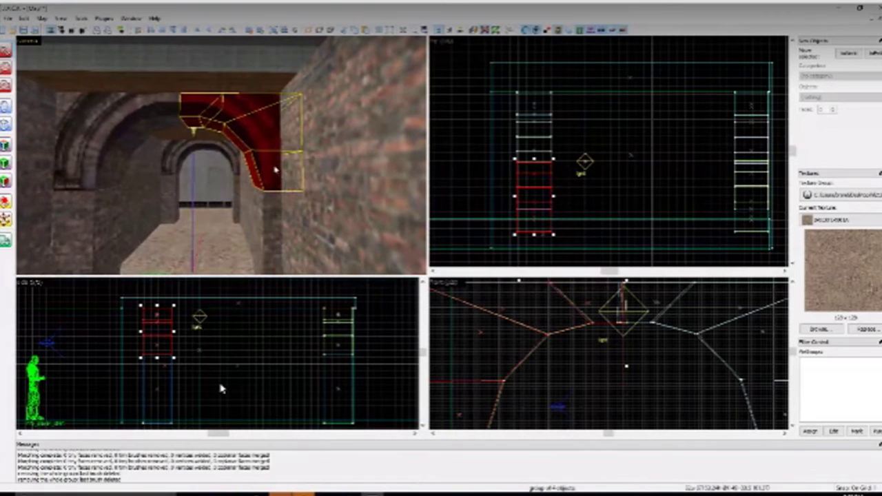
{"action": "left_click", "coordinate": [266, 217], "text": "ctrl"}
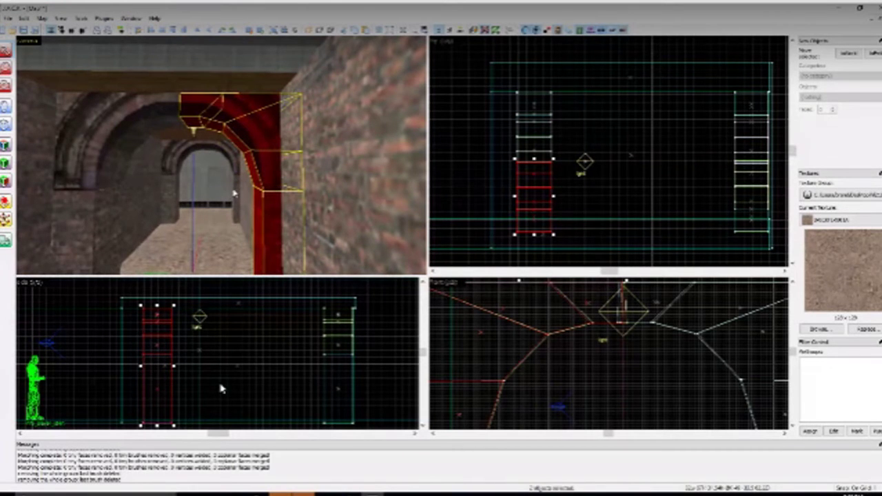
{"action": "left_click", "coordinate": [235, 193], "text": "ctrl"}
{"action": "left_click", "coordinate": [231, 156], "text": "ctrl"}
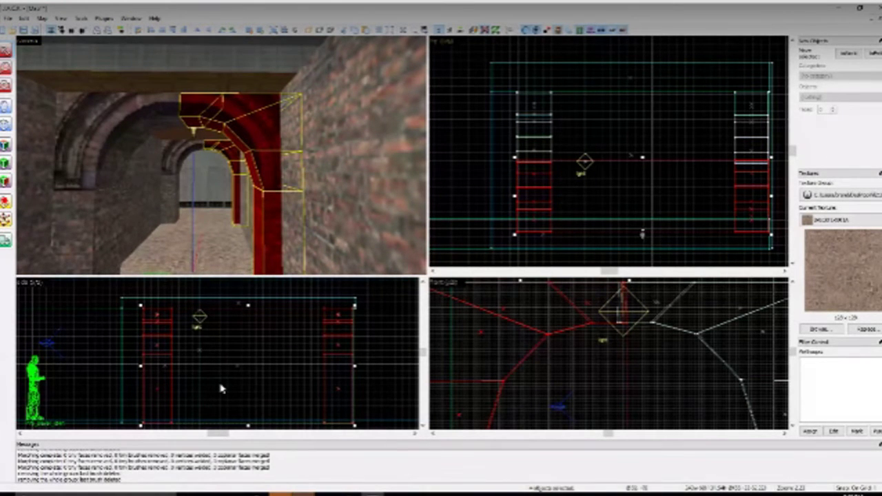
{"action": "mouse_move", "coordinate": [642, 234]}
{"action": "left_mouse_down"}
{"action": "mouse_move", "coordinate": [642, 214]}
{"action": "mouse_move", "coordinate": [642, 221]}
{"action": "left_mouse_up"}
{"action": "key", "text": "Down"}
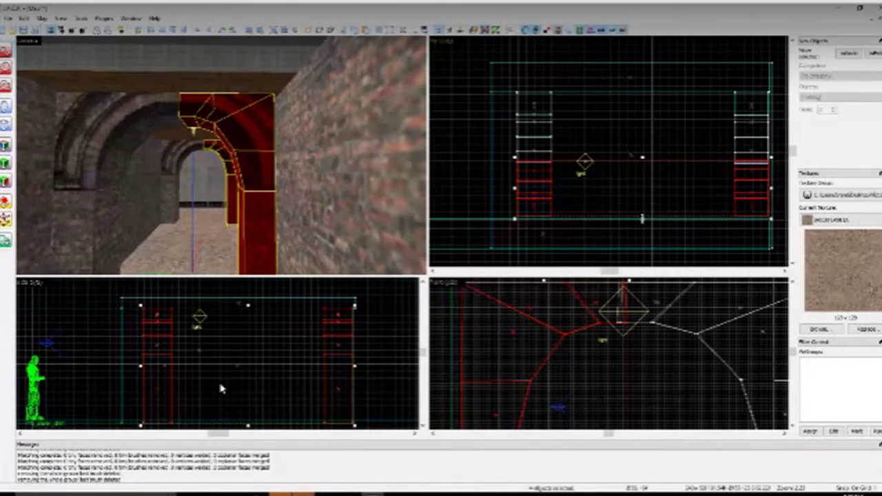
Step: Stretch the mirrored pieces slightly outward to the side wall and inward to meet the original half arches
{"action": "key", "text": "a"}
{"action": "key", "text": "s"}
{"action": "key", "text": "w"}
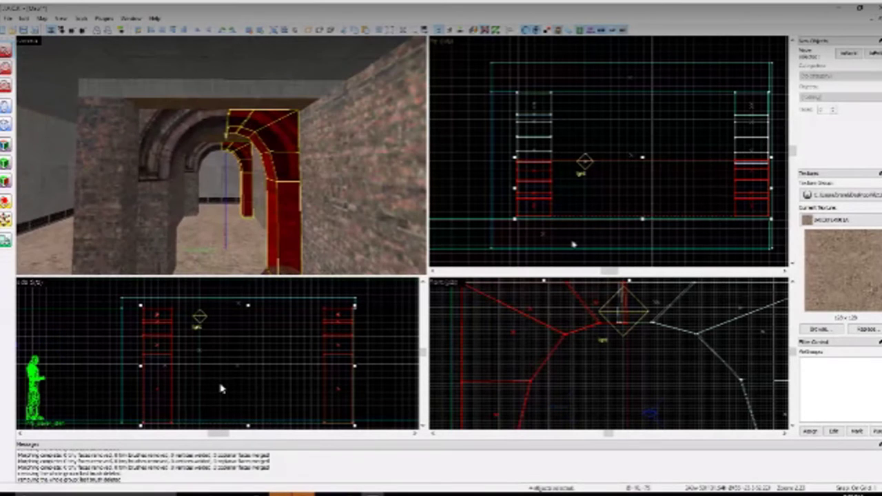
{"action": "left_click_drag", "start_coordinate": [641, 218], "coordinate": [641, 222]}
{"action": "left_click_drag", "start_coordinate": [642, 159], "coordinate": [642, 152]}
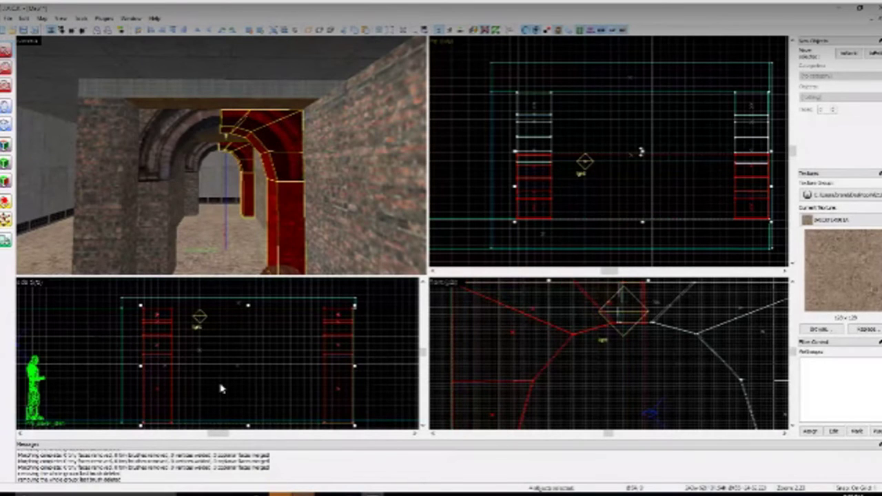
Step: Select both halves of the two corridor arches, leaving the pillars beneath them out of the selection
{"action": "key", "text": "a"}
{"action": "key", "text": "w"}
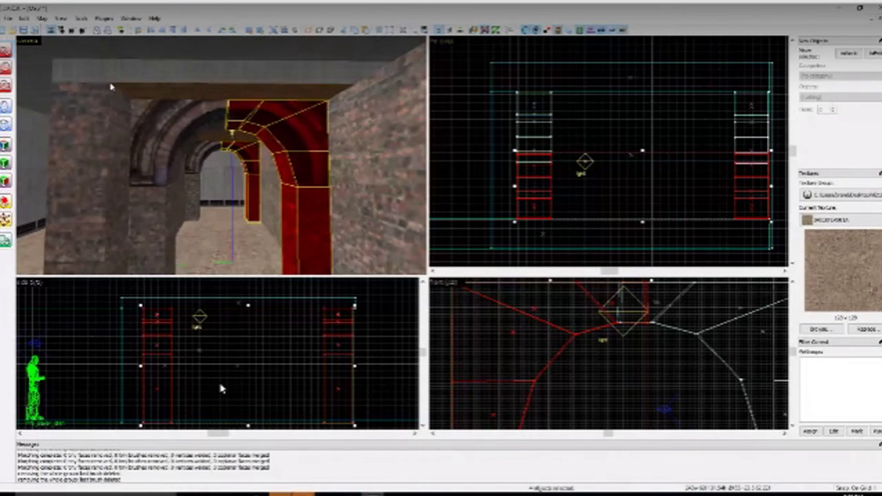
{"action": "key", "text": "d"}
{"action": "left_click", "coordinate": [302, 137]}
{"action": "key", "text": "w"}
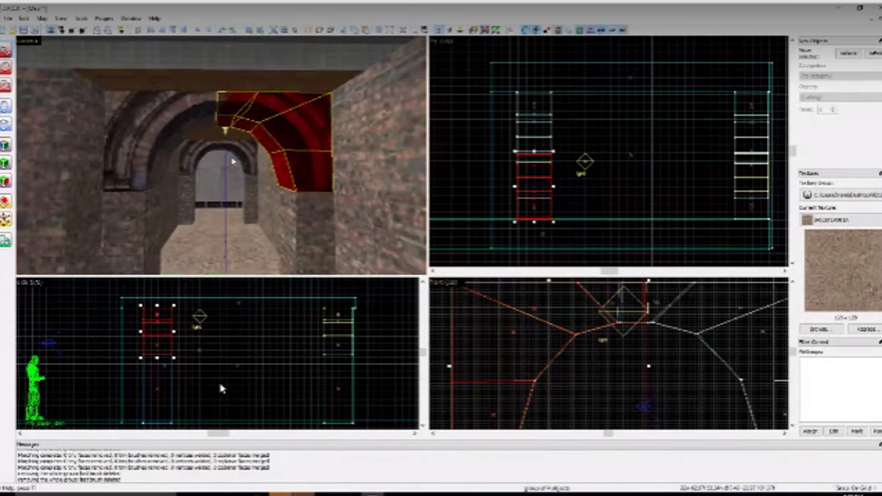
{"action": "left_click", "coordinate": [246, 162], "text": "ctrl"}
{"action": "left_click", "coordinate": [209, 148], "text": "ctrl"}
{"action": "left_click", "coordinate": [187, 104], "text": "ctrl"}
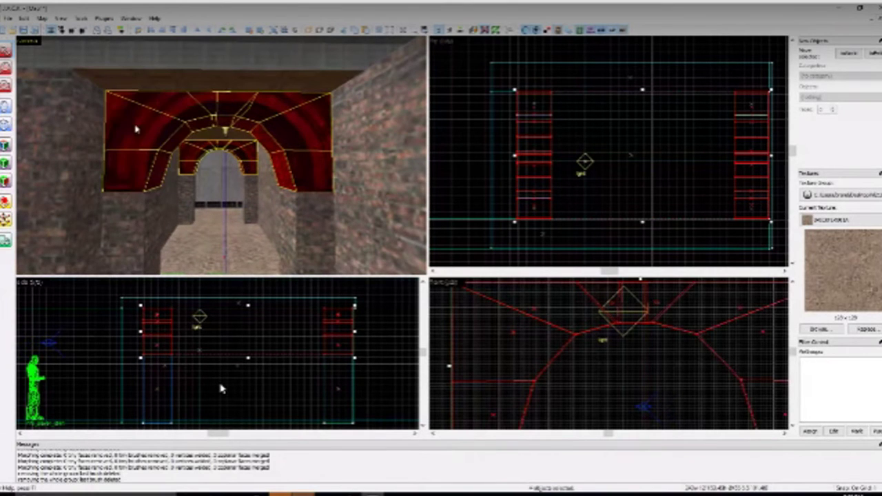
Step: Open the surface properties of the selected arches, align their textures to World and justify them bottom and right
{"action": "left_click", "coordinate": [6, 146]}
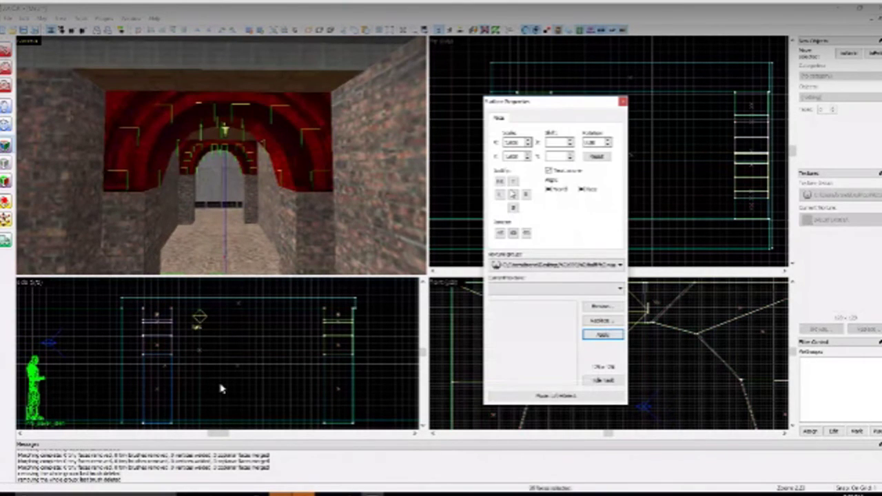
{"action": "left_click", "coordinate": [549, 191]}
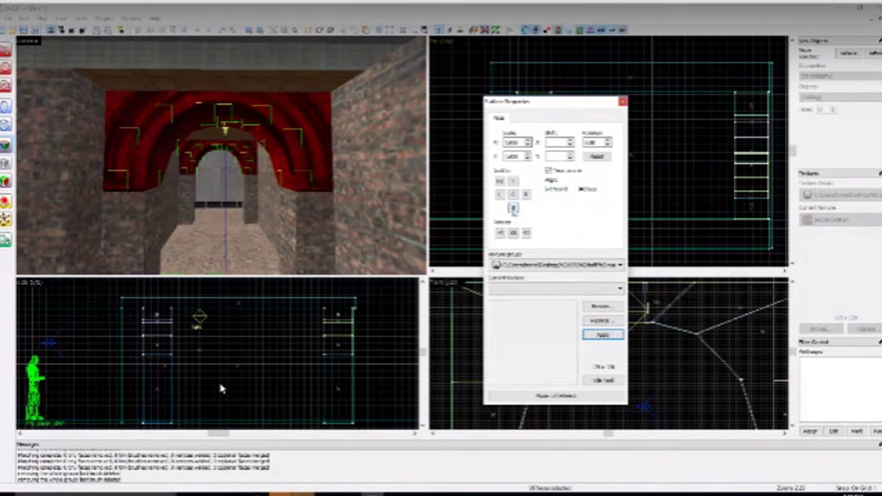
{"action": "left_click", "coordinate": [526, 195]}
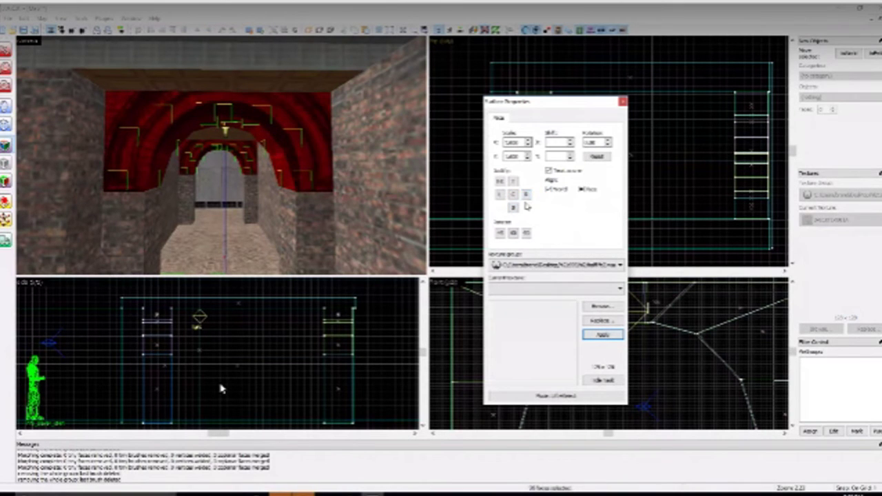
Step: Try a vertical and horizontal texture shift on the arches, and reset it by justifying bottom and right again
{"action": "left_click", "coordinate": [569, 158]}
{"action": "left_click", "coordinate": [569, 159]}
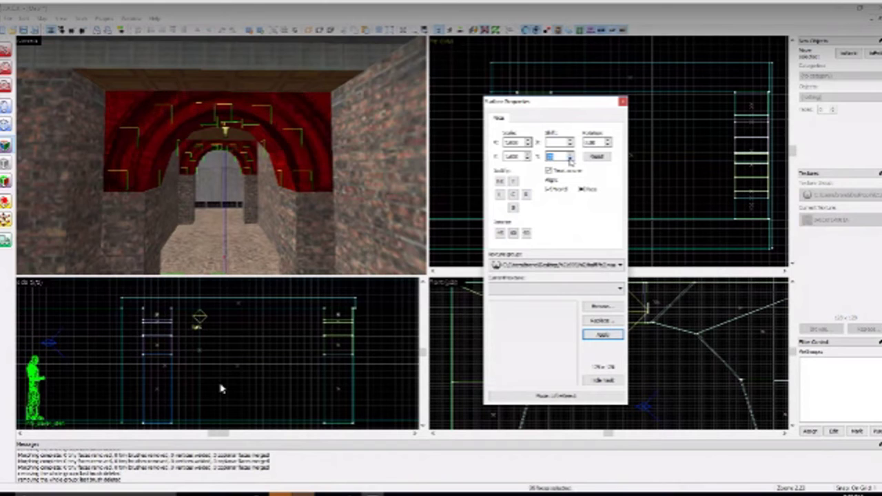
{"action": "left_click", "coordinate": [569, 145]}
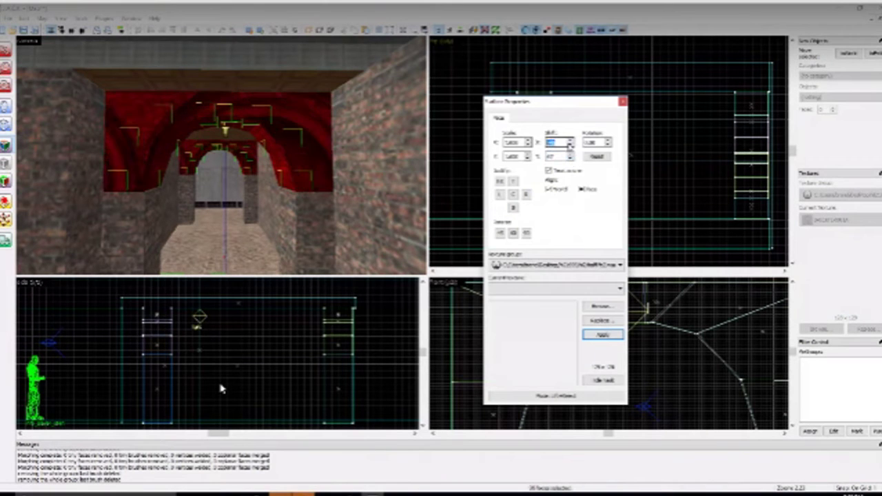
{"action": "left_click", "coordinate": [513, 207]}
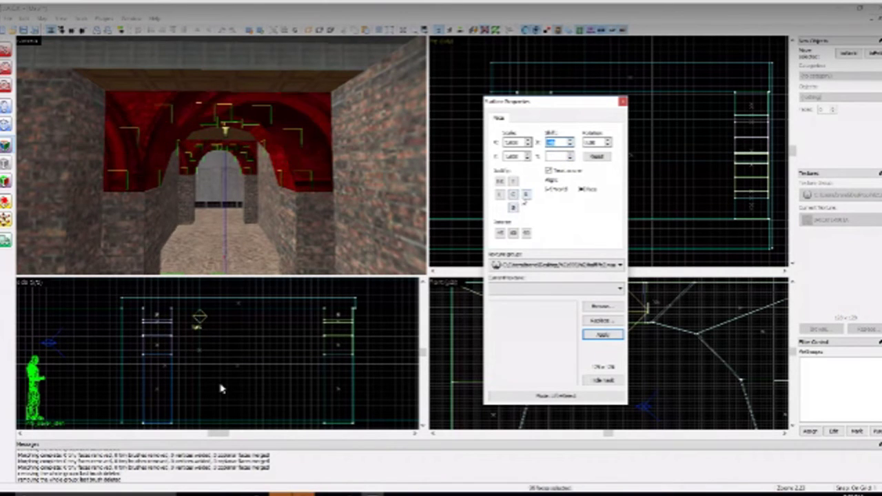
{"action": "left_click", "coordinate": [526, 198]}
Step: Adjust the X and Y texture shift until the curved brick bands follow both arches, and deselect the arch faces
{"action": "left_click", "coordinate": [569, 159]}
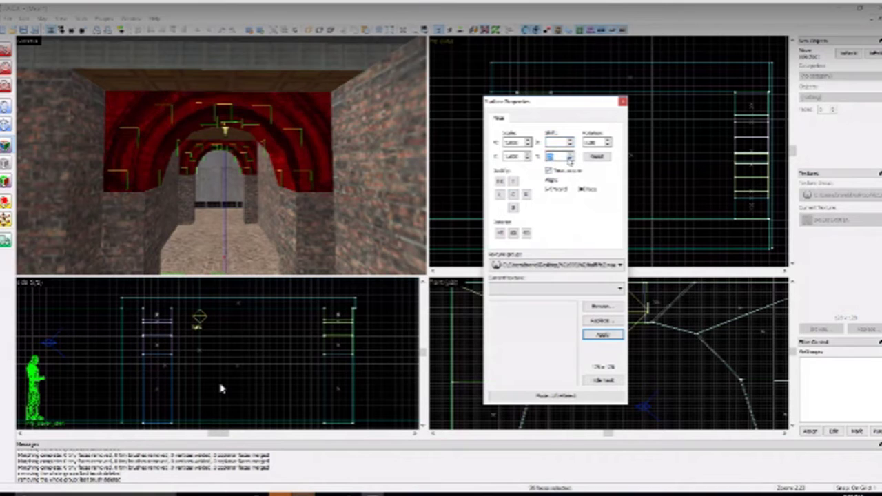
{"action": "left_click", "coordinate": [569, 161]}
{"action": "left_click", "coordinate": [569, 145]}
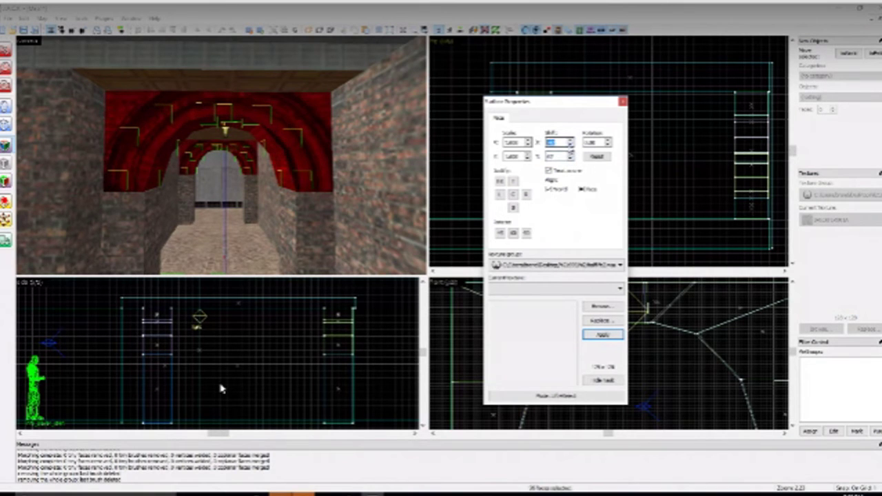
{"action": "left_click", "coordinate": [569, 145]}
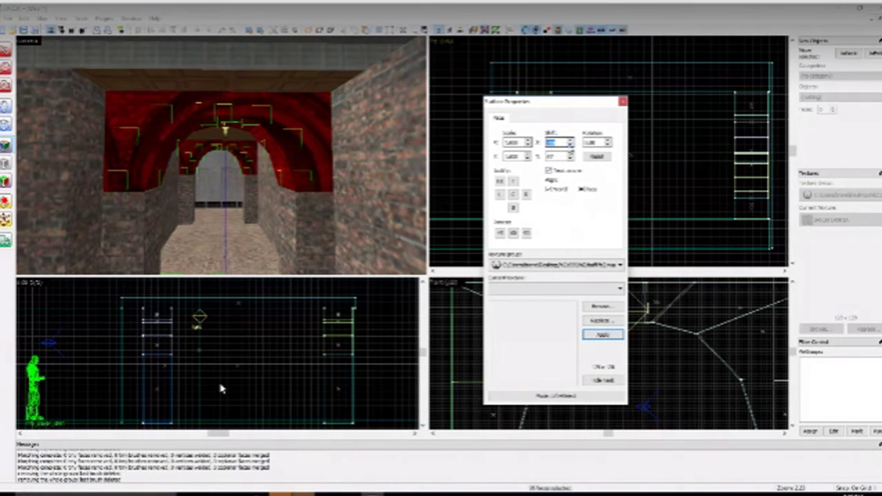
{"action": "left_click", "coordinate": [570, 145]}
{"action": "left_click", "coordinate": [570, 145]}
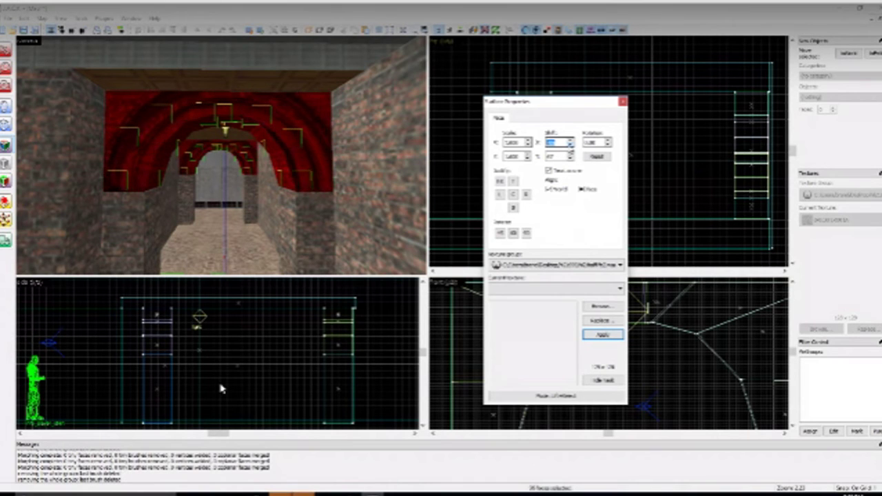
{"action": "left_click", "coordinate": [571, 159]}
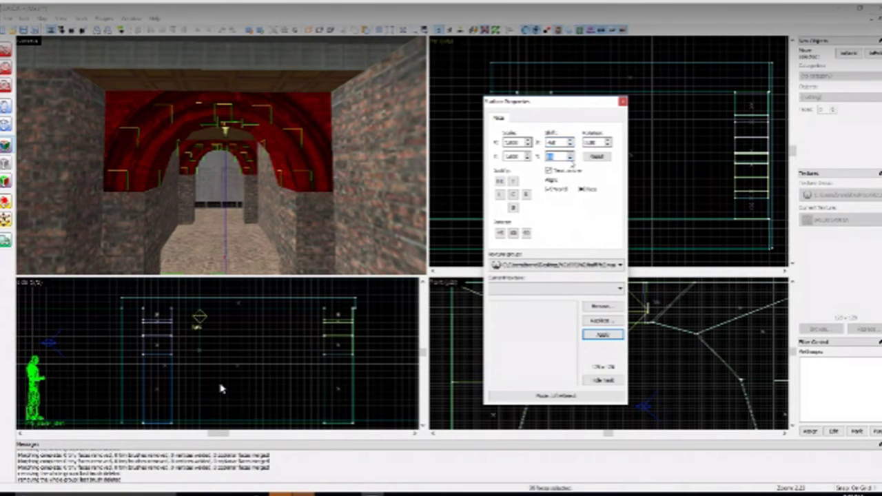
{"action": "left_click", "coordinate": [571, 144]}
{"action": "left_click", "coordinate": [570, 159]}
{"action": "left_click", "coordinate": [316, 207]}
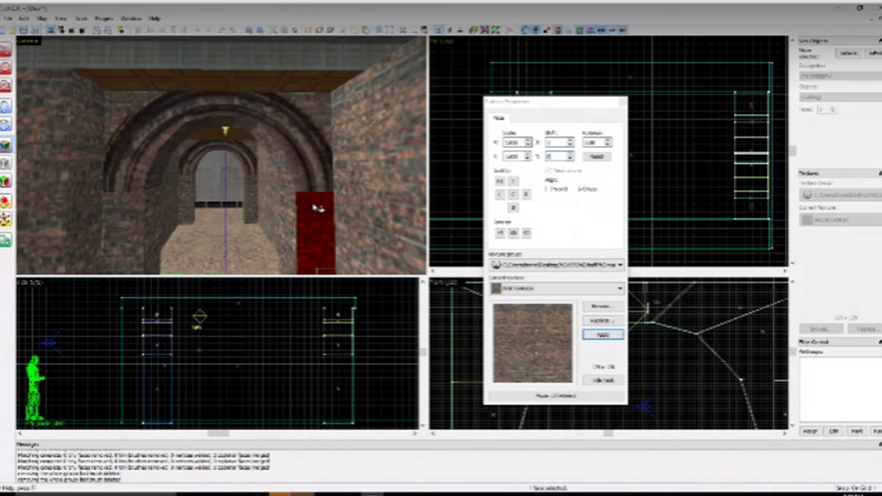
Step: Clear the face selection and examine the textured arches and pillars along the corridor in the camera view
{"action": "scroll", "coordinate": [302, 216], "scroll_direction": "down", "scroll_amount": 3}
{"action": "scroll", "coordinate": [301, 218], "scroll_direction": "up", "scroll_amount": 2}
{"action": "scroll", "coordinate": [144, 168], "scroll_direction": "down", "scroll_amount": 4}
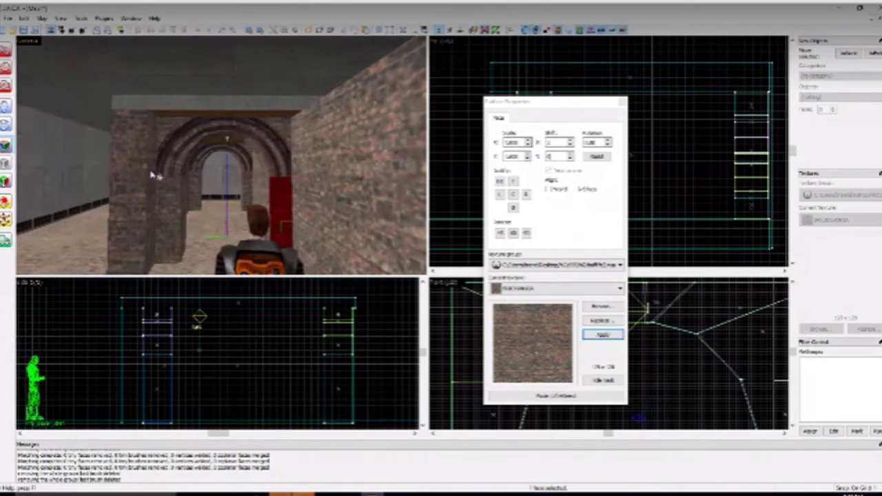
{"action": "scroll", "coordinate": [155, 178], "scroll_direction": "up", "scroll_amount": 3}
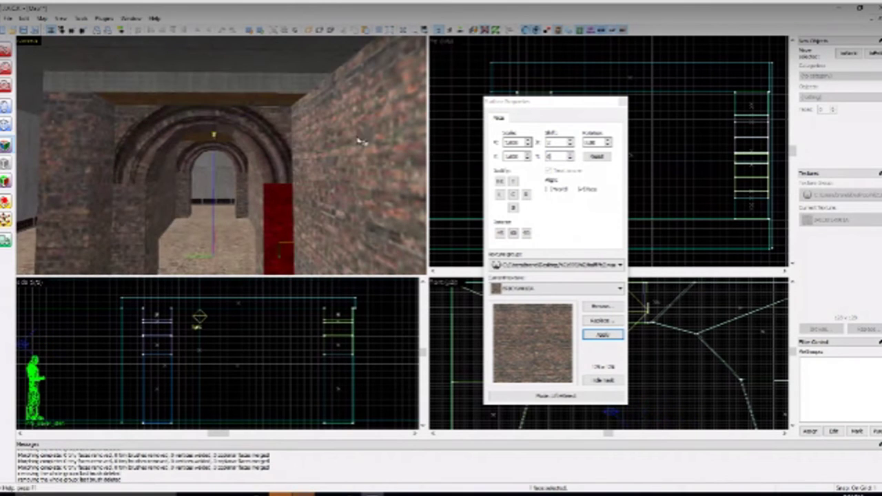
{"action": "key", "text": "Escape"}
{"action": "scroll", "coordinate": [177, 166], "scroll_direction": "down", "scroll_amount": 3}
{"action": "scroll", "coordinate": [179, 167], "scroll_direction": "down", "scroll_amount": 2}
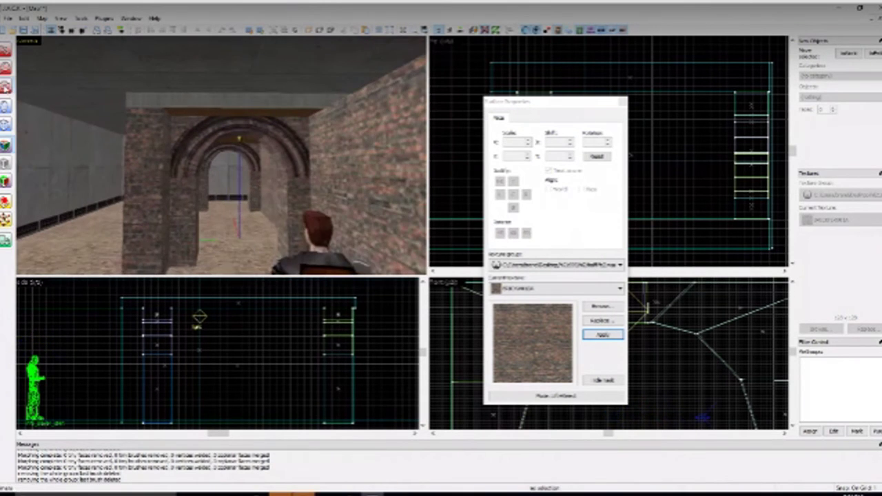
{"action": "left_click", "coordinate": [6, 87]}
{"action": "left_click_drag", "start_coordinate": [207, 152], "coordinate": [220, 155]}
{"action": "key", "text": "w"}
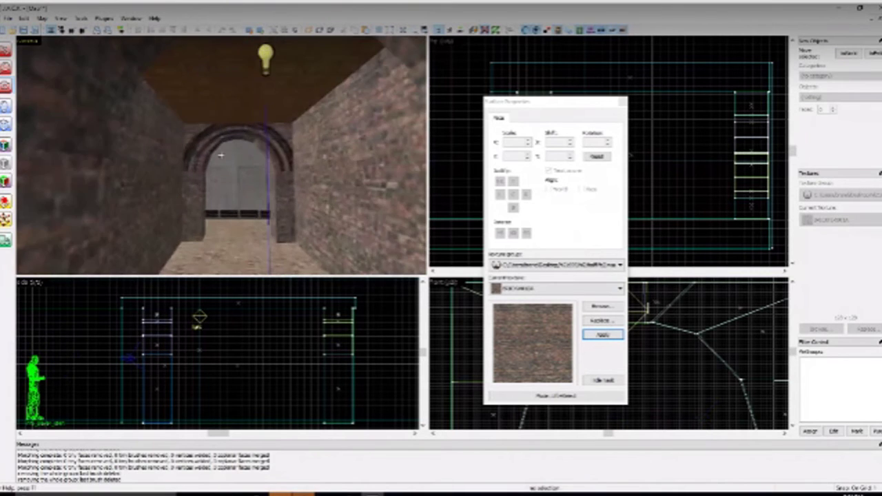
{"action": "key", "text": "w"}
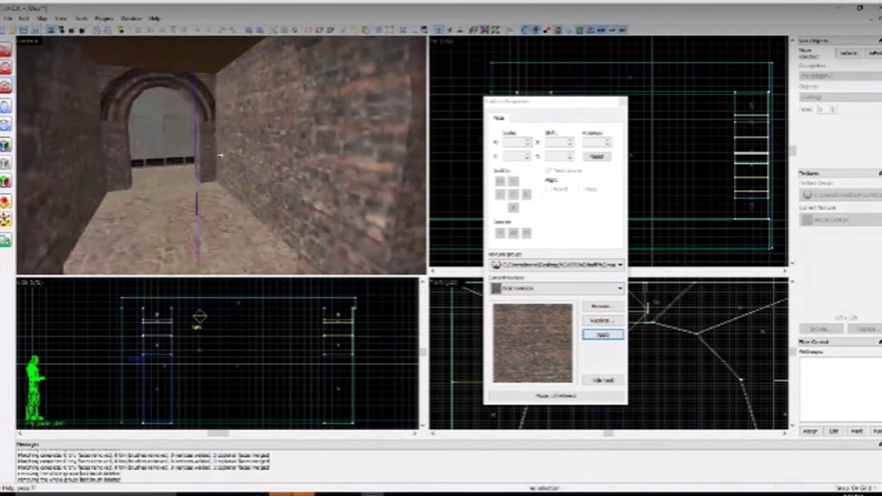
{"action": "key", "text": "w"}
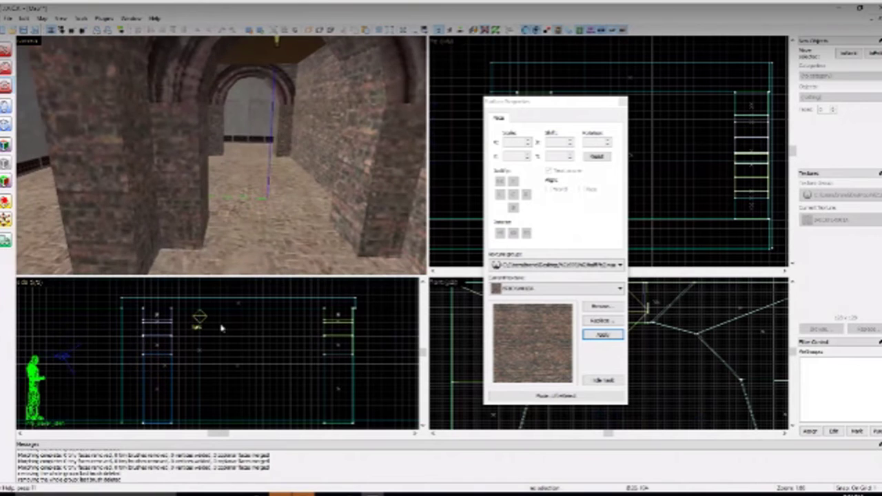
Step: Switch to the browser and view the GameSpot reference screenshot of the arched corridor
{"action": "left_click", "coordinate": [349, 494]}
{"action": "left_click", "coordinate": [312, 460]}
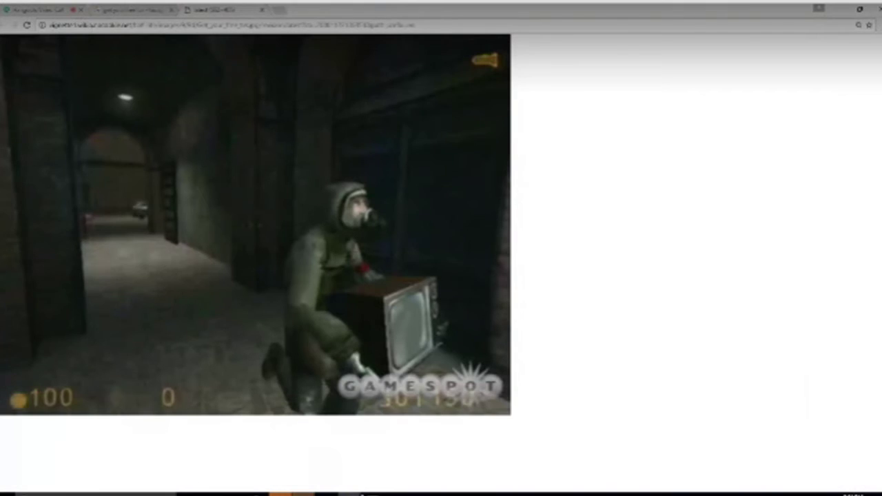
Step: Switch to the browser window with The Cutting Room Floor and search the wiki for carnevil
{"action": "left_click", "coordinate": [371, 493]}
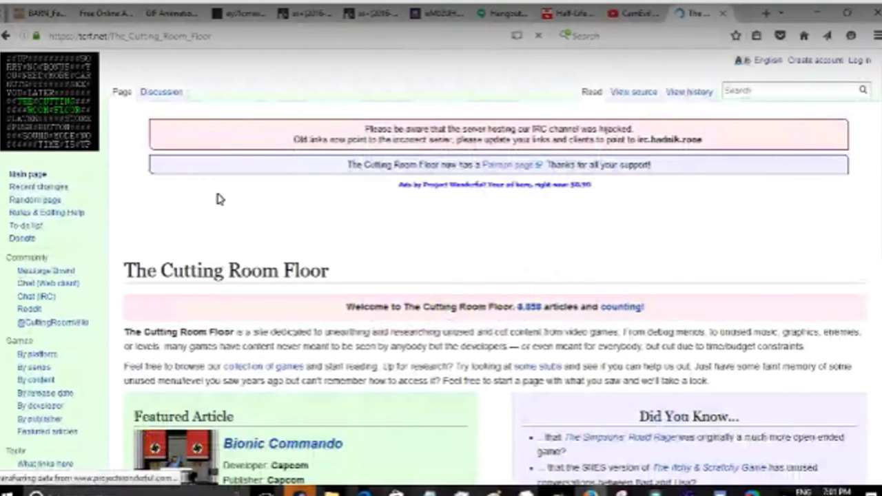
{"action": "scroll", "coordinate": [216, 199], "scroll_direction": "down", "scroll_amount": 3}
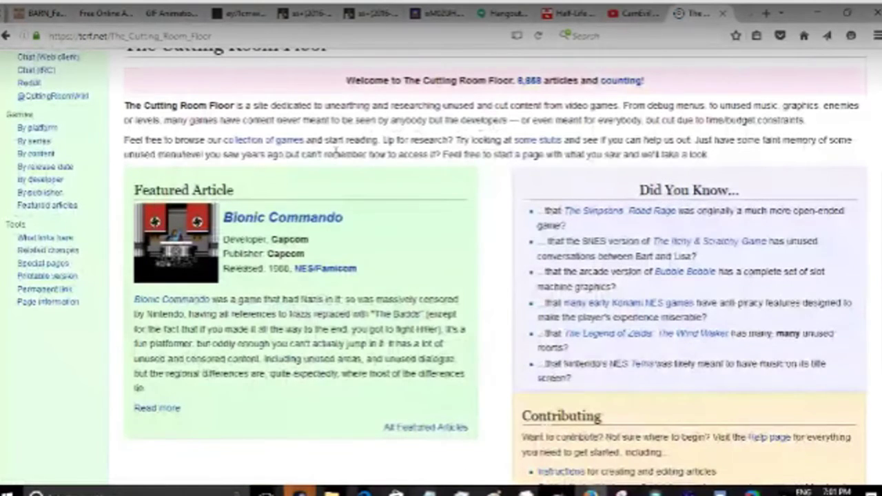
{"action": "scroll", "coordinate": [335, 151], "scroll_direction": "up", "scroll_amount": 3}
{"action": "left_click", "coordinate": [759, 91]}
{"action": "type", "text": "car"}
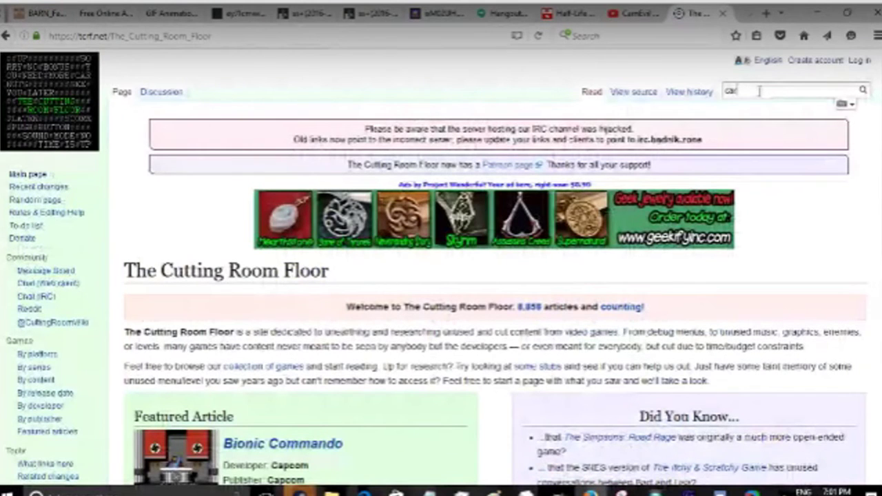
{"action": "type", "text": "nevil"}
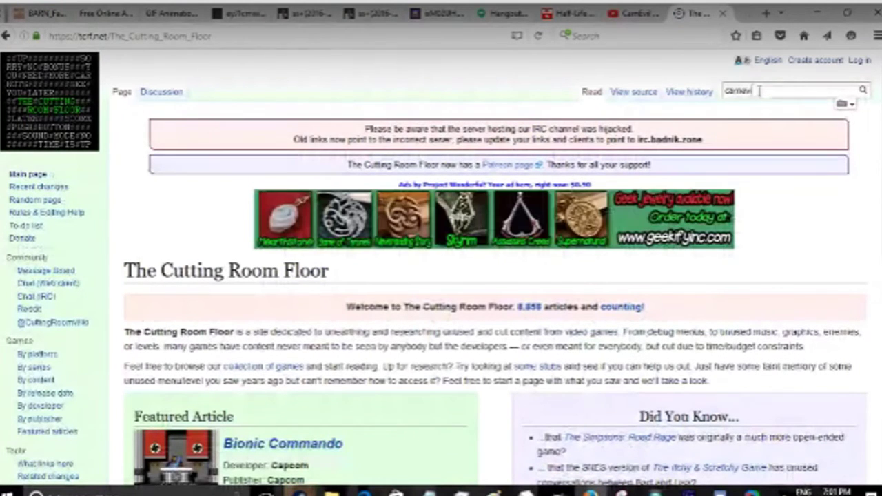
{"action": "key", "text": "Return"}
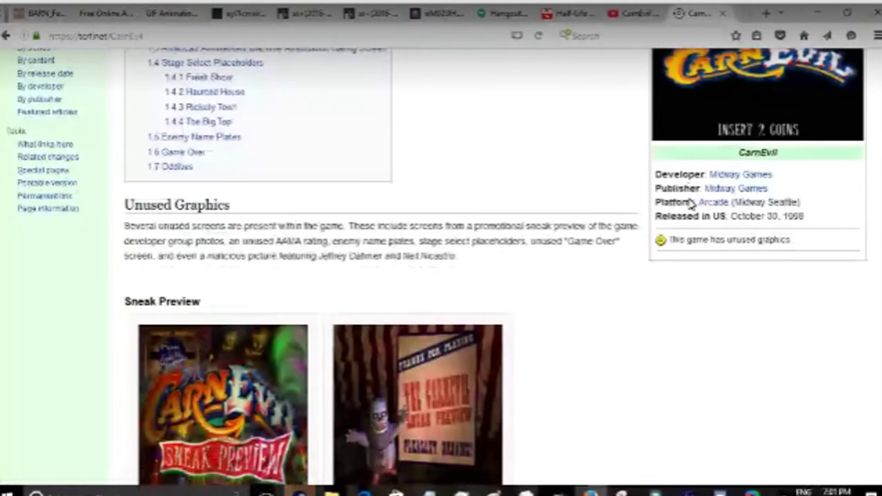
Step: Look through the CarnEvil article's unused graphics, from the sneak preview and developer photos to the stage select placeholders
{"action": "scroll", "coordinate": [691, 203], "scroll_direction": "down", "scroll_amount": 3}
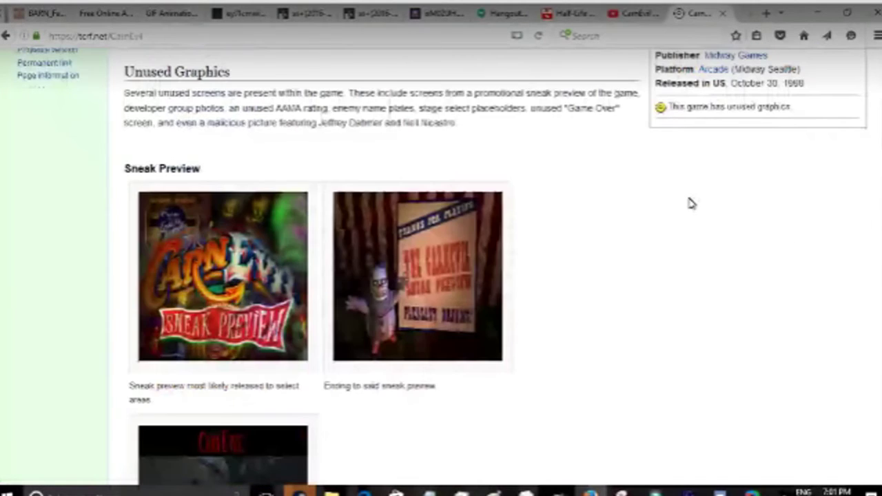
{"action": "scroll", "coordinate": [691, 202], "scroll_direction": "down", "scroll_amount": 6}
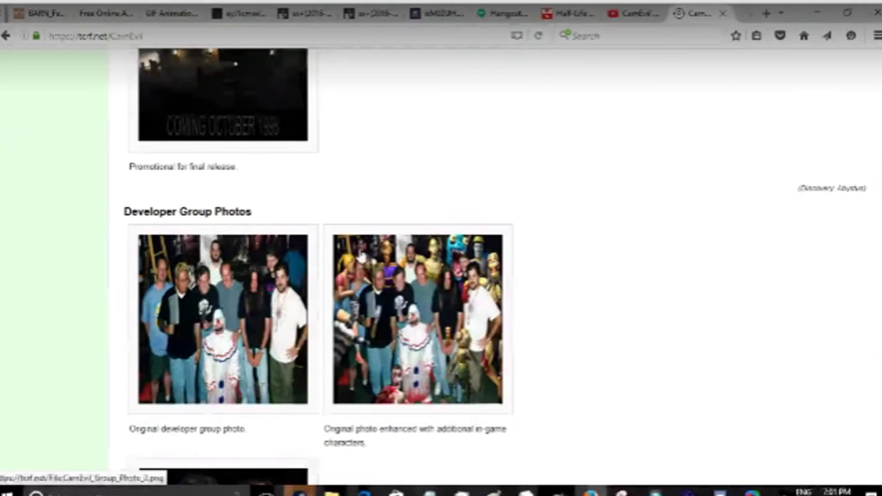
{"action": "scroll", "coordinate": [358, 258], "scroll_direction": "down", "scroll_amount": 3}
{"action": "scroll", "coordinate": [358, 258], "scroll_direction": "down", "scroll_amount": 1}
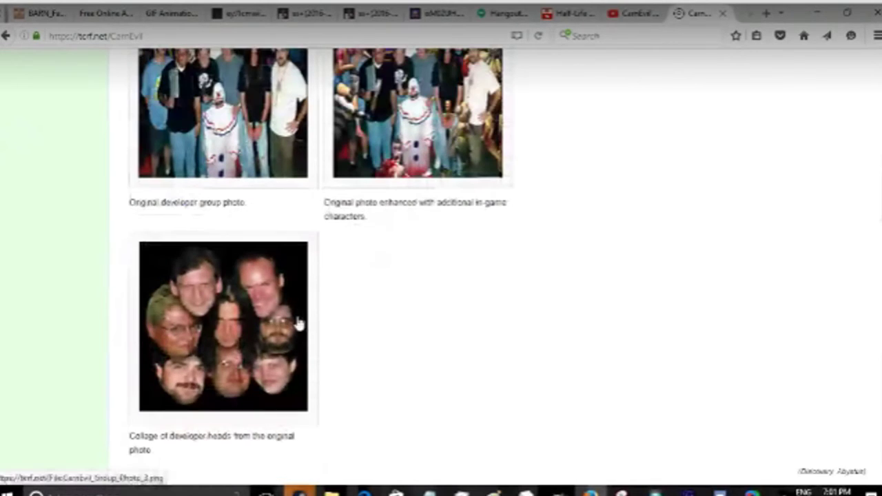
{"action": "scroll", "coordinate": [300, 321], "scroll_direction": "down", "scroll_amount": 3}
{"action": "scroll", "coordinate": [302, 320], "scroll_direction": "down", "scroll_amount": 1}
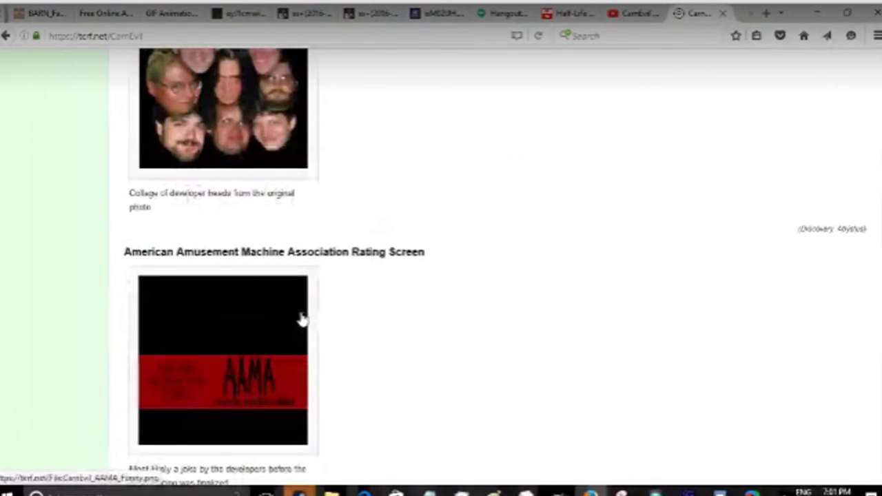
{"action": "scroll", "coordinate": [308, 315], "scroll_direction": "down", "scroll_amount": 7}
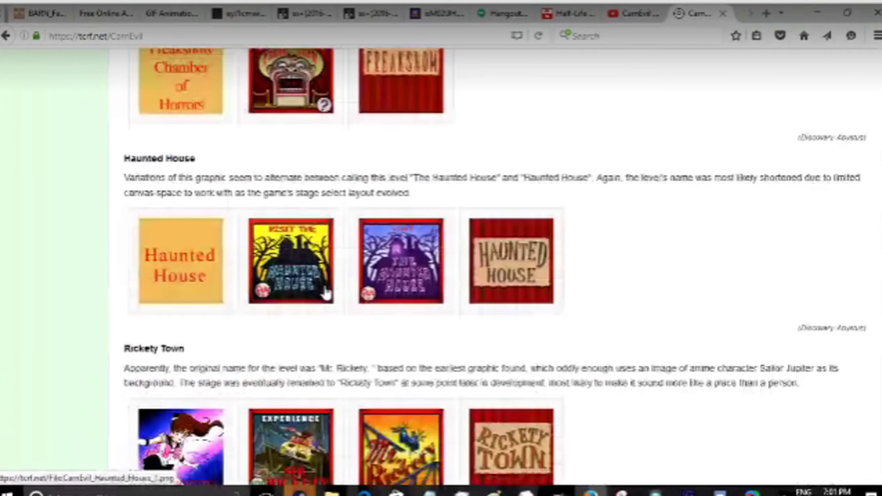
{"action": "scroll", "coordinate": [326, 295], "scroll_direction": "down", "scroll_amount": 3}
{"action": "scroll", "coordinate": [222, 186], "scroll_direction": "up", "scroll_amount": 1}
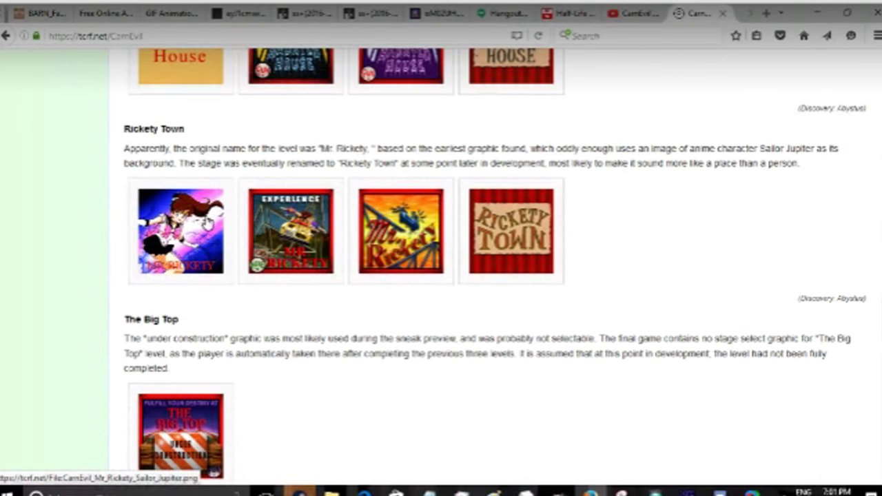
{"action": "scroll", "coordinate": [207, 222], "scroll_direction": "up", "scroll_amount": 4}
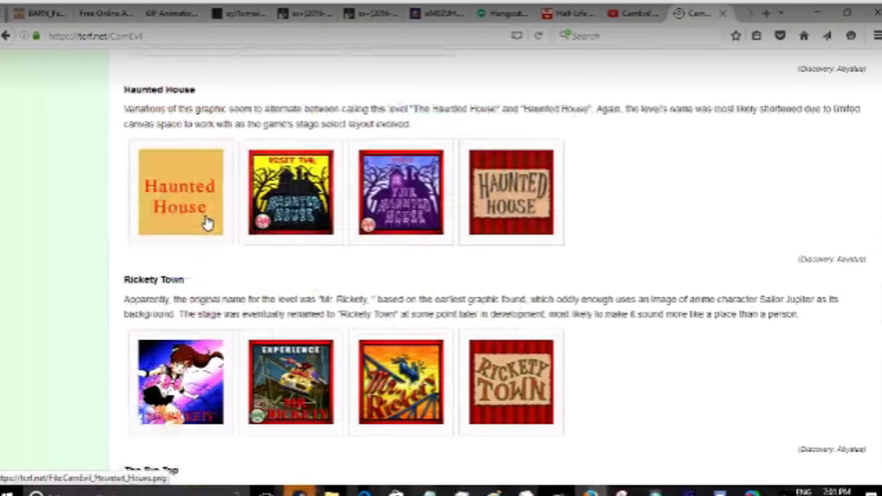
{"action": "scroll", "coordinate": [207, 222], "scroll_direction": "up", "scroll_amount": 6}
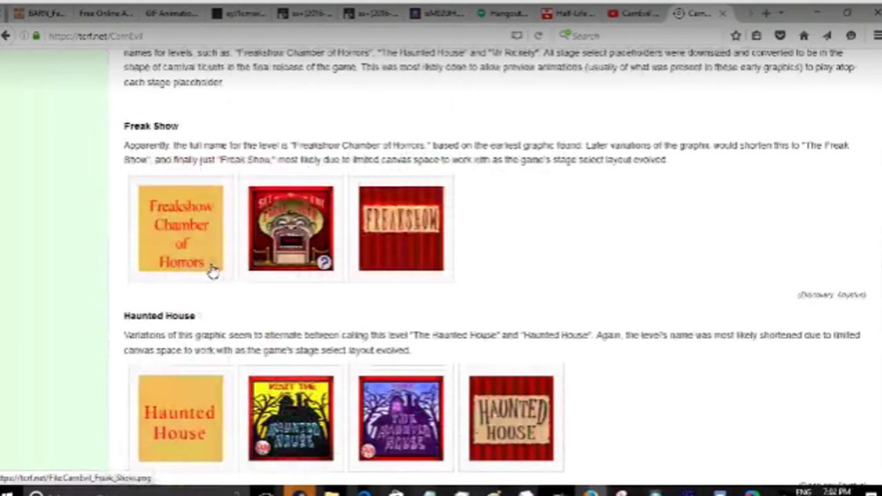
Step: Look through the rest of the CarnEvil article, from the Freak Show graphics to the Oddities image and page categories
{"action": "scroll", "coordinate": [220, 266], "scroll_direction": "down", "scroll_amount": 3}
{"action": "scroll", "coordinate": [233, 263], "scroll_direction": "down", "scroll_amount": 10}
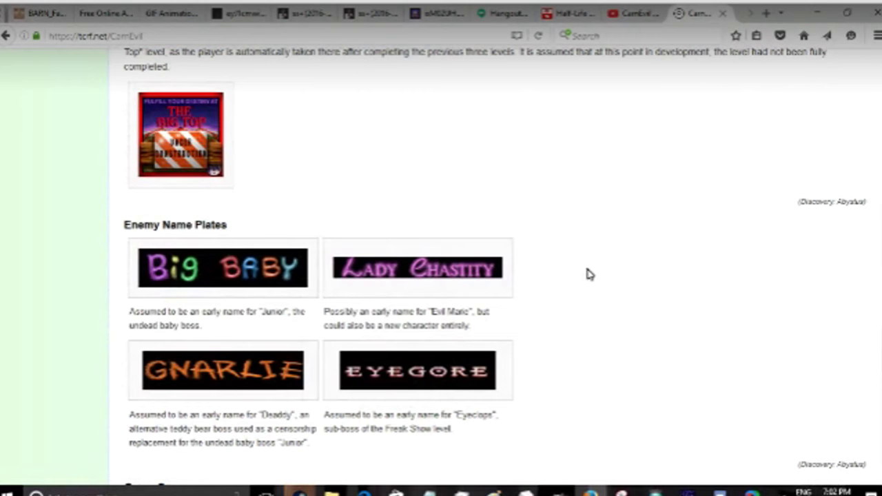
{"action": "scroll", "coordinate": [593, 274], "scroll_direction": "down", "scroll_amount": 6}
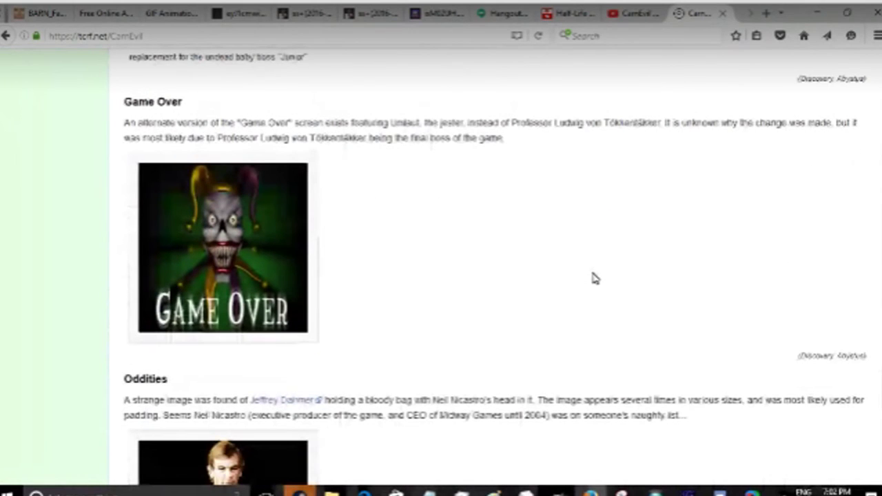
{"action": "scroll", "coordinate": [595, 278], "scroll_direction": "down", "scroll_amount": 4}
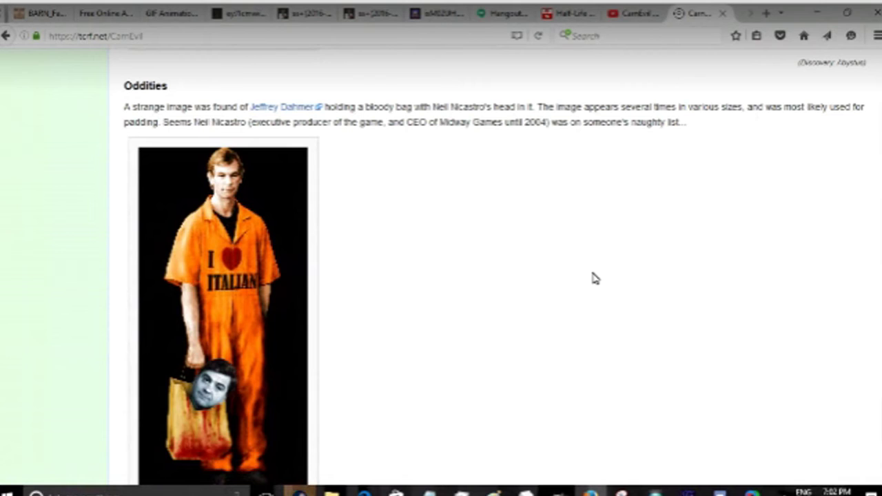
{"action": "scroll", "coordinate": [595, 273], "scroll_direction": "down", "scroll_amount": 5}
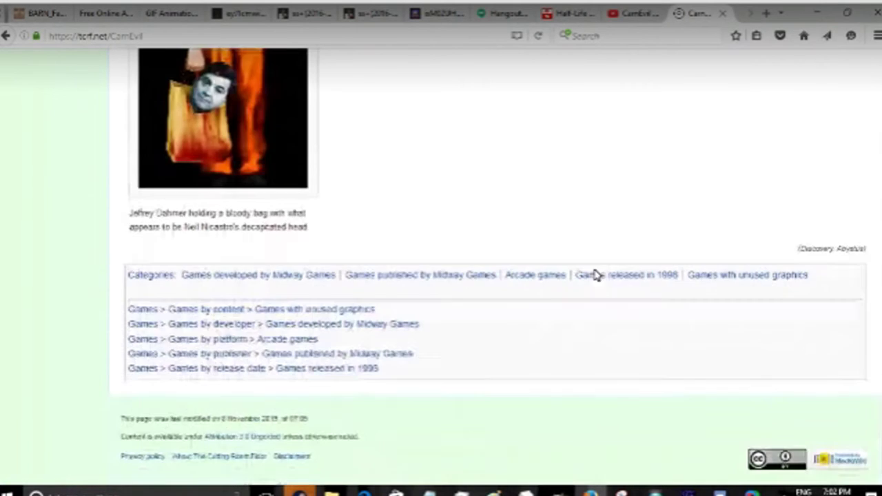
Step: Look back up the article from the Oddities image to the Rickety Town and Haunted House graphics
{"action": "scroll", "coordinate": [597, 274], "scroll_direction": "up", "scroll_amount": 4}
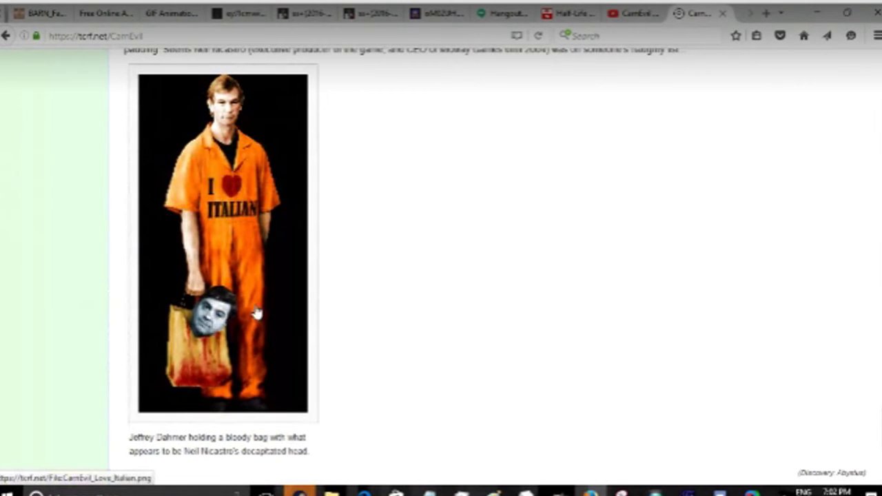
{"action": "scroll", "coordinate": [471, 331], "scroll_direction": "up", "scroll_amount": 3}
{"action": "scroll", "coordinate": [471, 330], "scroll_direction": "up", "scroll_amount": 10}
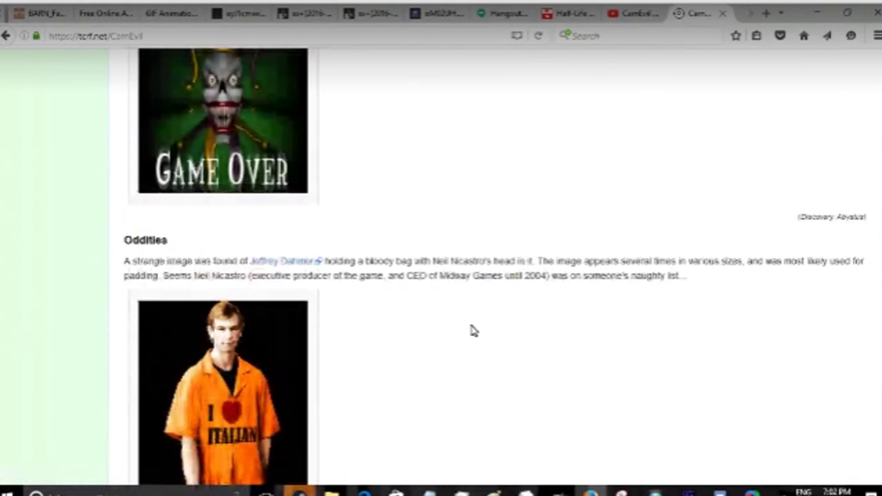
{"action": "scroll", "coordinate": [471, 330], "scroll_direction": "up", "scroll_amount": 9}
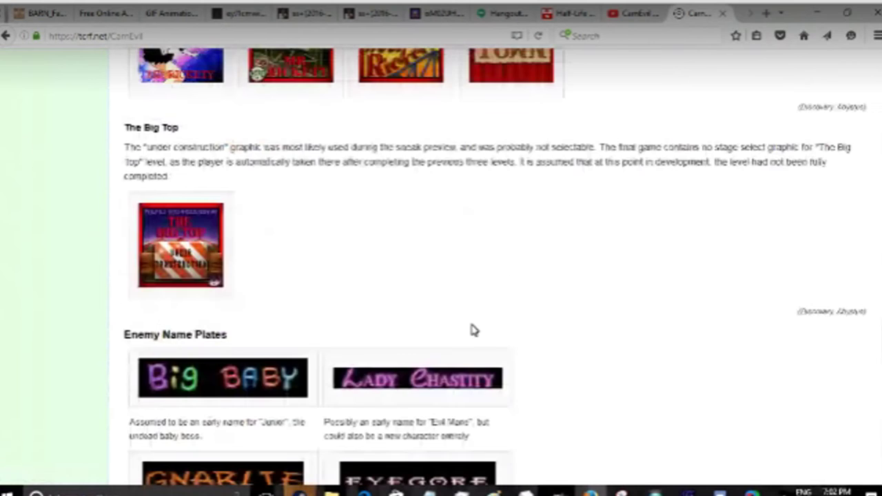
{"action": "scroll", "coordinate": [471, 330], "scroll_direction": "up", "scroll_amount": 5}
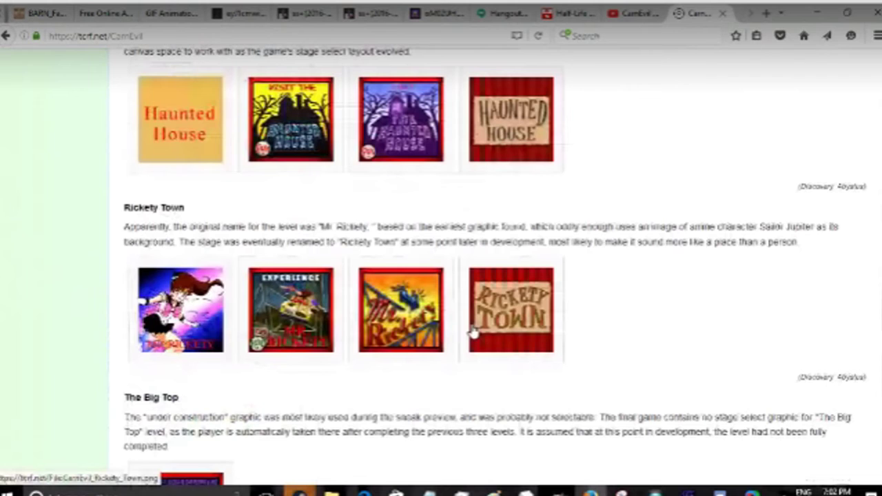
{"action": "scroll", "coordinate": [481, 329], "scroll_direction": "up", "scroll_amount": 1}
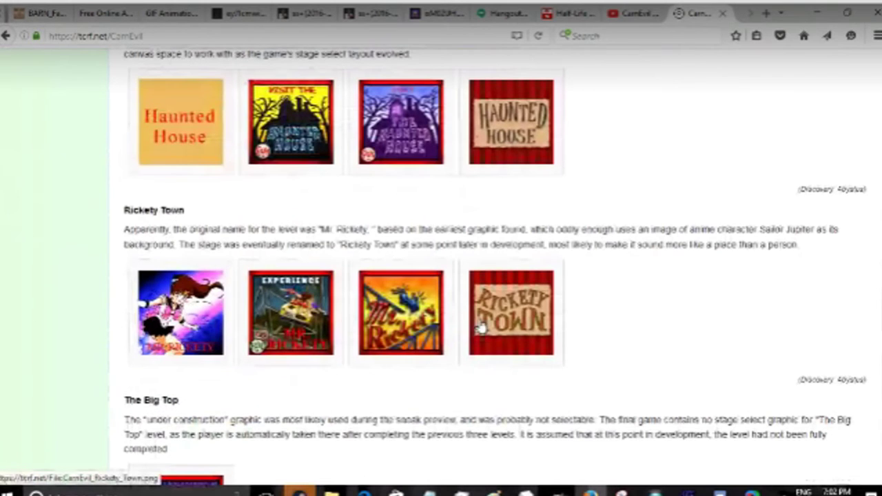
{"action": "scroll", "coordinate": [480, 329], "scroll_direction": "up", "scroll_amount": 3}
{"action": "scroll", "coordinate": [480, 325], "scroll_direction": "up", "scroll_amount": 10}
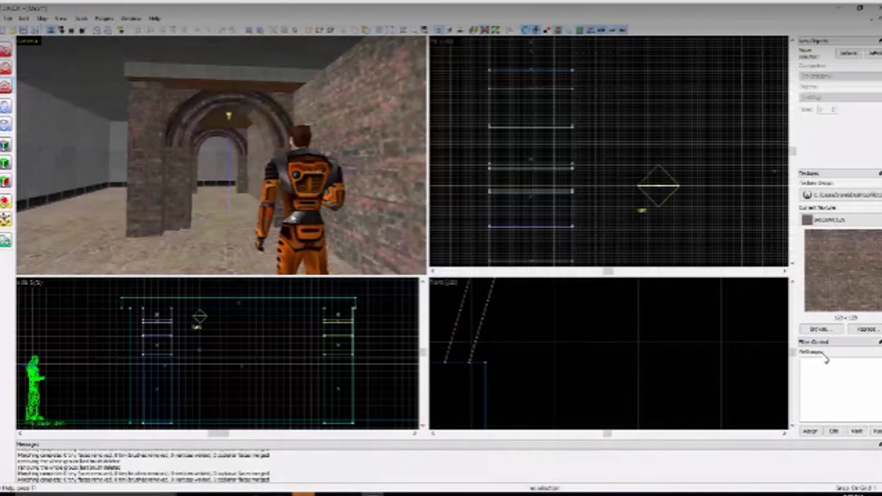
Step: Return to the J.A.C.K. level editor and try to move the corridor's wooden ceiling brush in the side view
{"action": "key", "text": "w"}
{"action": "key", "text": "w"}
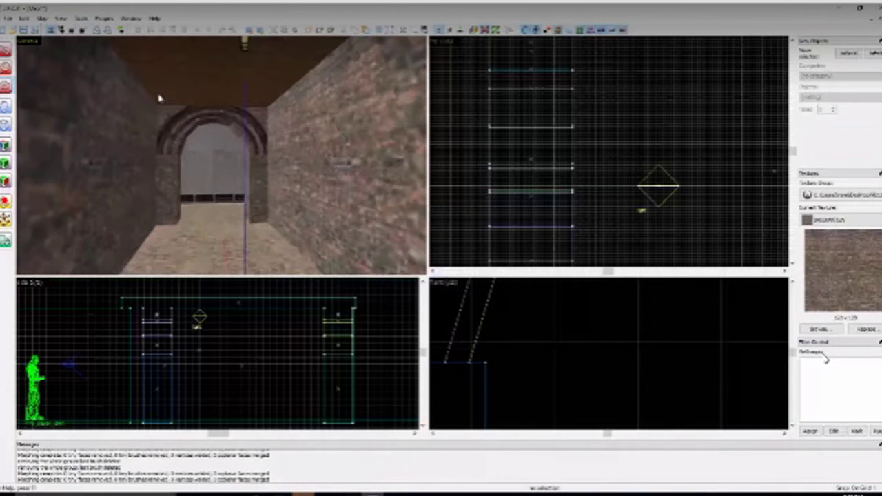
{"action": "scroll", "coordinate": [168, 126], "scroll_direction": "down", "scroll_amount": 3}
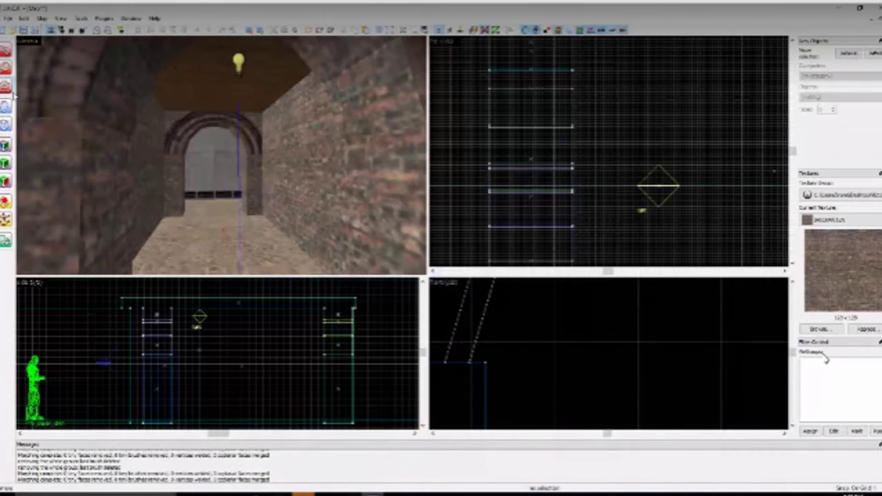
{"action": "scroll", "coordinate": [213, 122], "scroll_direction": "down", "scroll_amount": 3}
{"action": "scroll", "coordinate": [214, 122], "scroll_direction": "up", "scroll_amount": 3}
{"action": "left_click", "coordinate": [172, 89]}
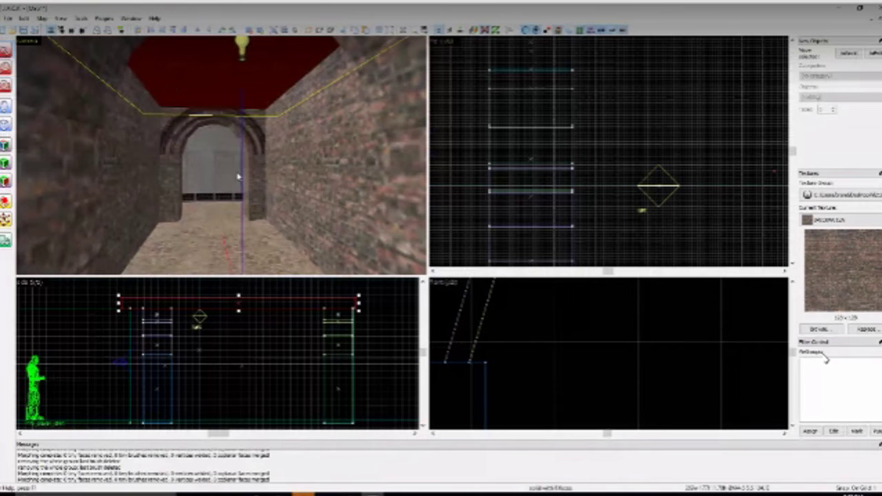
{"action": "left_click_drag", "start_coordinate": [239, 311], "coordinate": [244, 304]}
{"action": "left_click", "coordinate": [242, 306]}
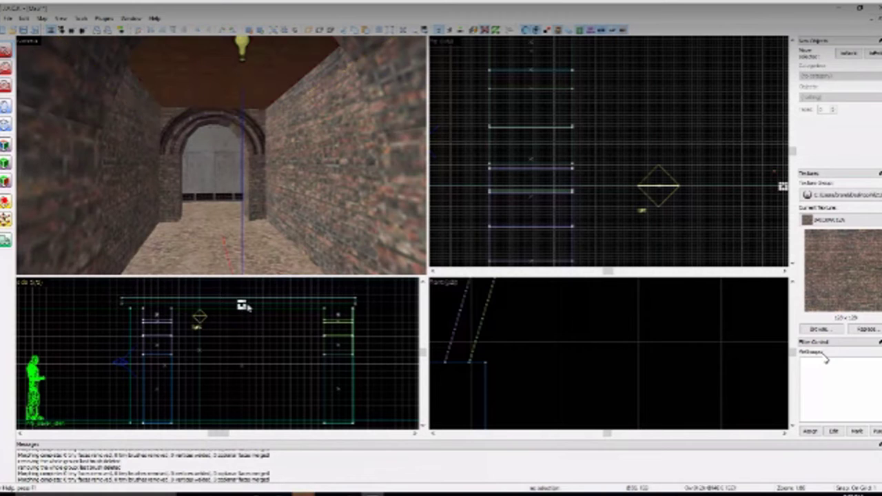
{"action": "key", "text": "ctrl+z"}
{"action": "key", "text": "ctrl+z"}
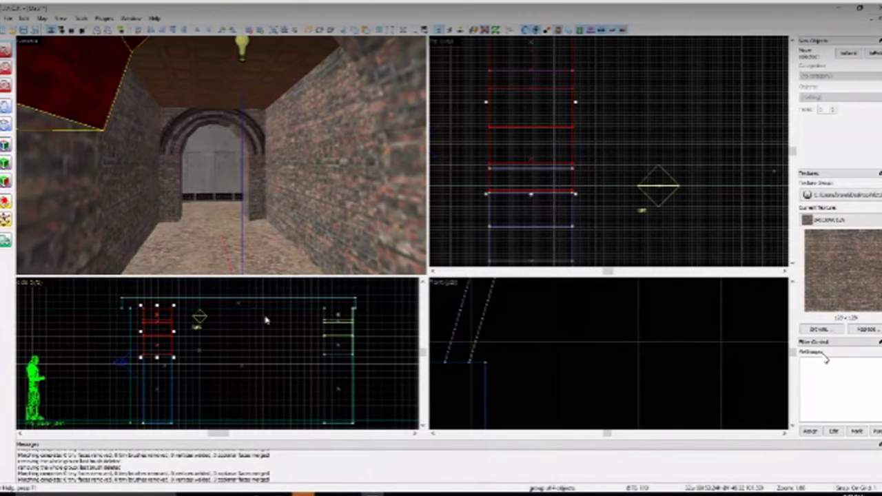
{"action": "key", "text": "Escape"}
Step: Try to raise the corridor's ceiling brush in the side view, then undo the change
{"action": "scroll", "coordinate": [208, 173], "scroll_direction": "up", "scroll_amount": 3}
{"action": "left_click", "coordinate": [226, 79]}
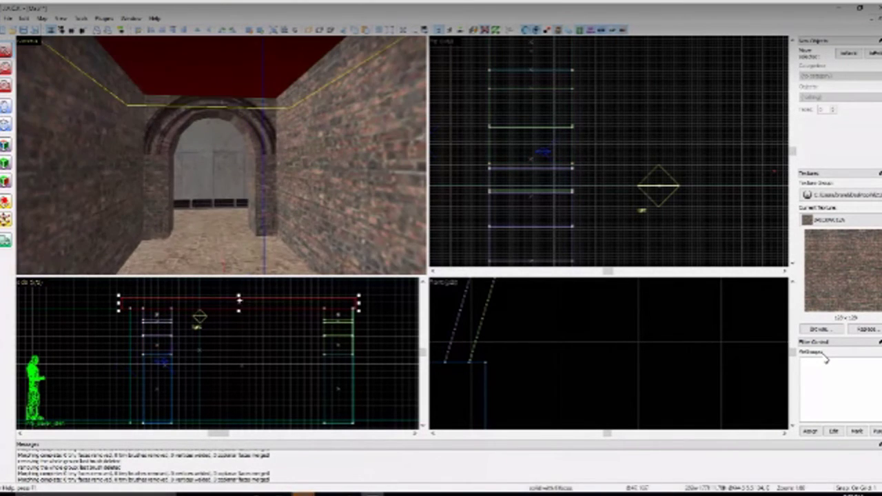
{"action": "left_click_drag", "start_coordinate": [242, 303], "coordinate": [244, 294]}
{"action": "left_click", "coordinate": [273, 209]}
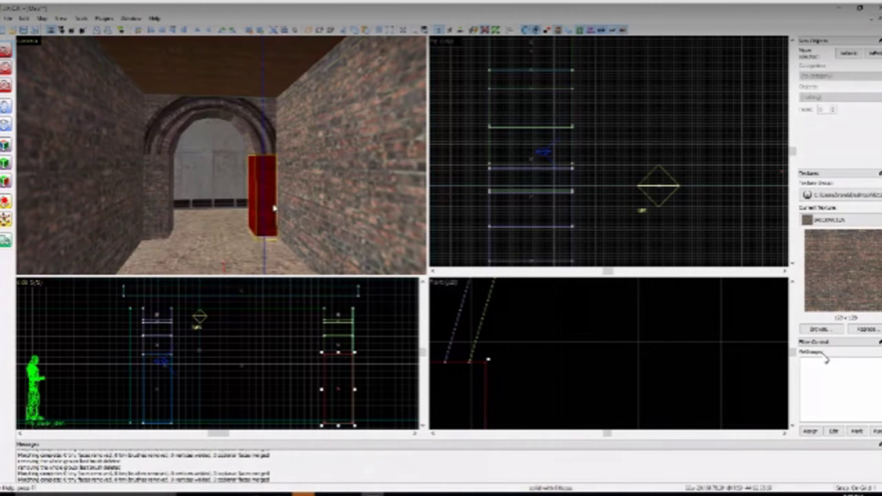
{"action": "scroll", "coordinate": [246, 98], "scroll_direction": "down", "scroll_amount": 3}
{"action": "left_click", "coordinate": [246, 98]}
{"action": "key", "text": "ctrl+z"}
{"action": "key", "text": "ctrl+z"}
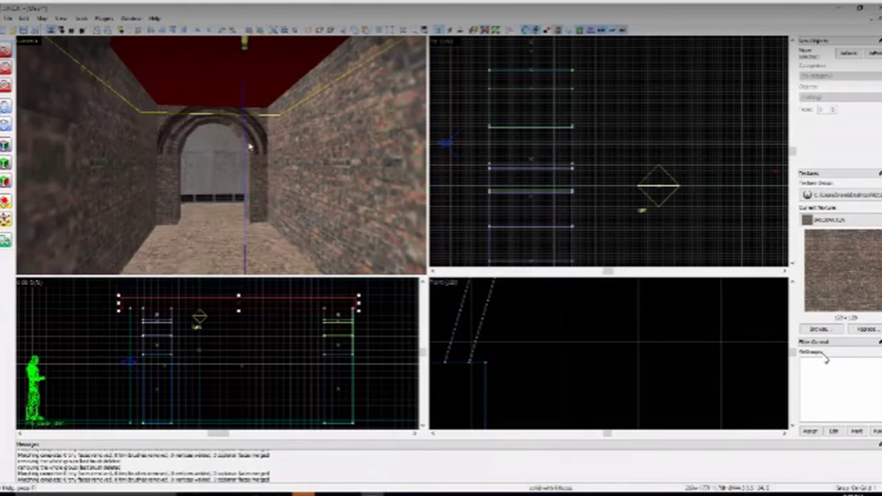
{"action": "key", "text": "ctrl+z"}
Step: Select the floor brush and view the corridor from beyond its far arch with the Camera tool
{"action": "left_click", "coordinate": [228, 193]}
{"action": "scroll", "coordinate": [238, 214], "scroll_direction": "down", "scroll_amount": 4}
{"action": "left_click", "coordinate": [242, 227]}
{"action": "key", "text": "w"}
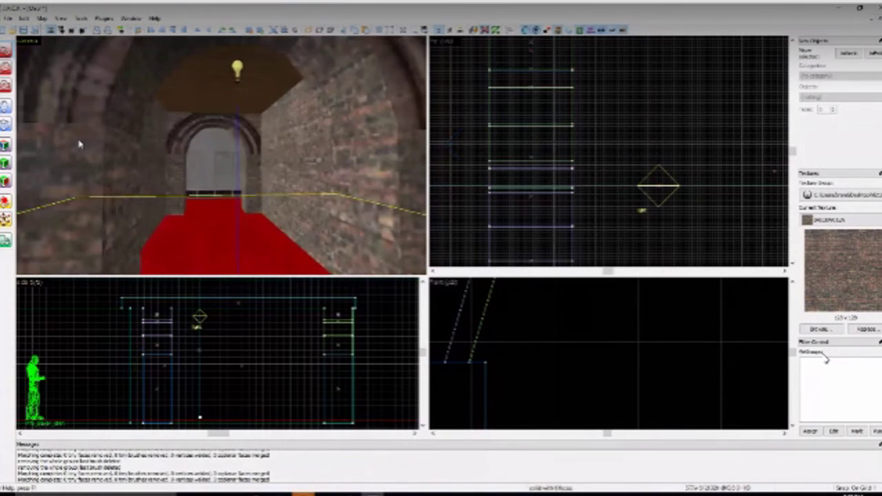
{"action": "left_click", "coordinate": [6, 85]}
{"action": "left_click_drag", "start_coordinate": [221, 155], "coordinate": [221, 159]}
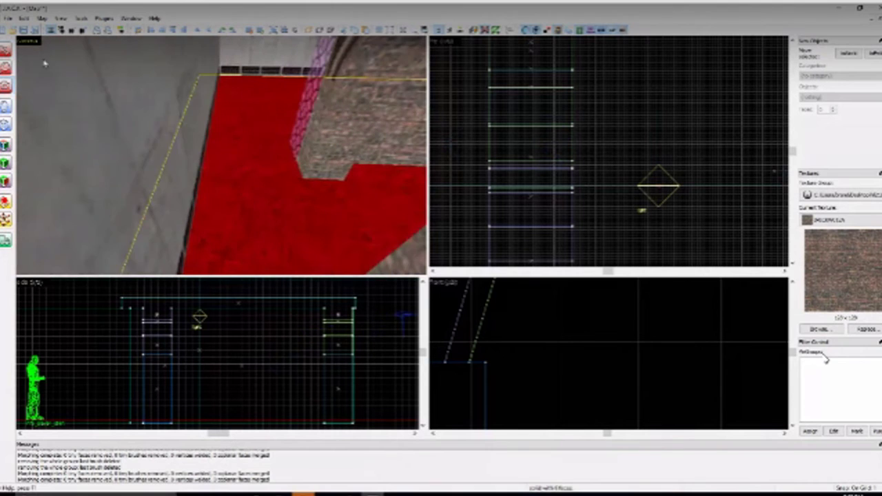
Step: Try to shift the room's grey end wall outward in the side view
{"action": "left_click", "coordinate": [6, 50]}
{"action": "left_click", "coordinate": [102, 133]}
{"action": "scroll", "coordinate": [248, 328], "scroll_direction": "down", "scroll_amount": 3}
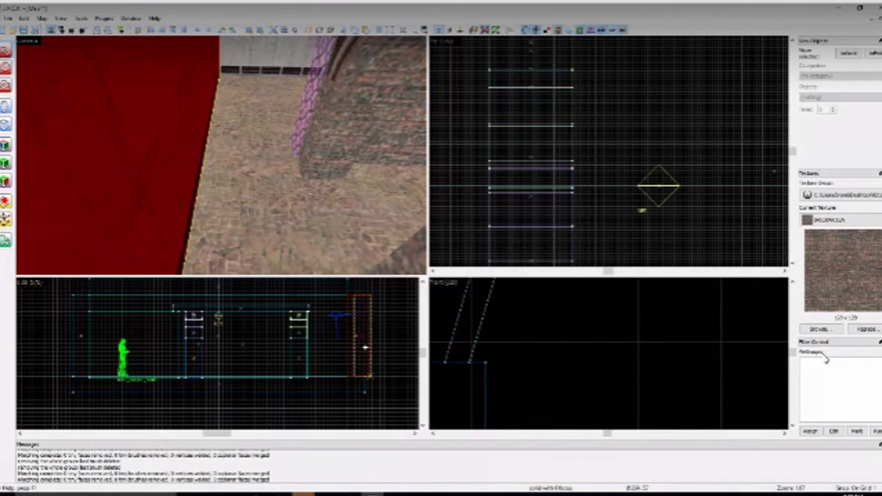
{"action": "left_click", "coordinate": [223, 249]}
{"action": "key", "text": "a"}
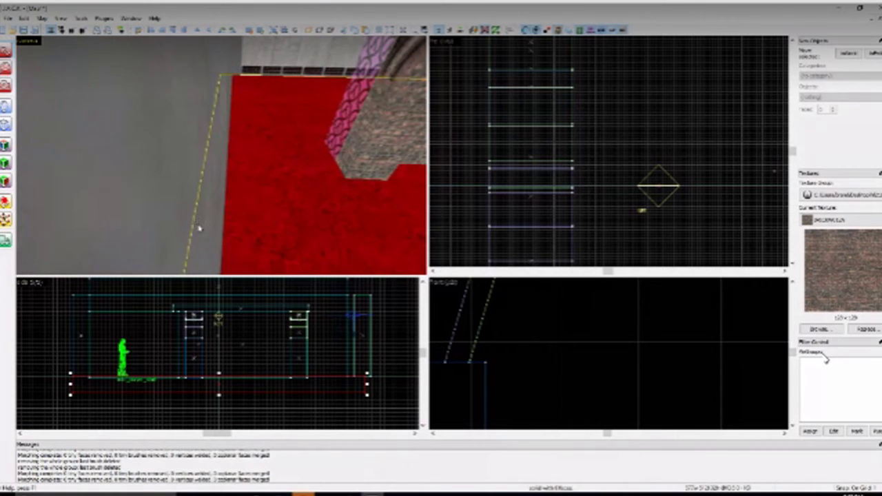
{"action": "key", "text": "d"}
{"action": "key", "text": "s"}
{"action": "left_click", "coordinate": [188, 197]}
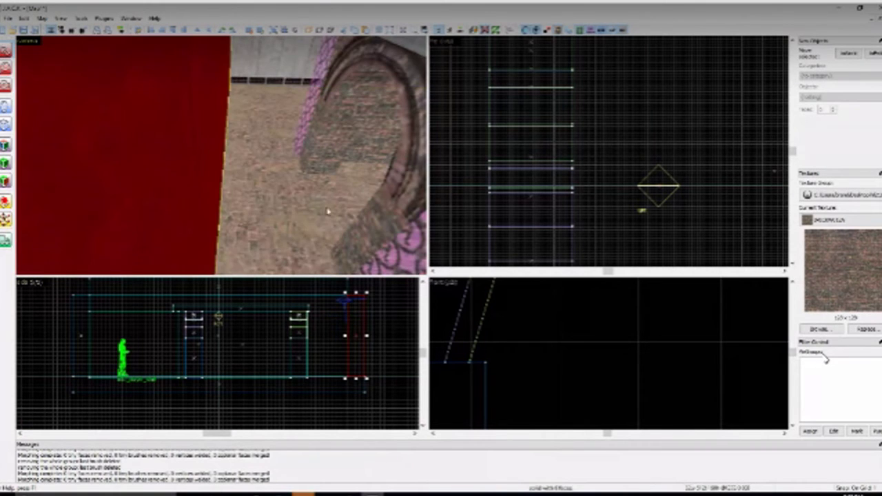
Step: Select the floor brush and examine the corridor from its far end, looking through the arches toward the player model
{"action": "left_click", "coordinate": [327, 210]}
{"action": "key", "text": "w"}
{"action": "key", "text": "d"}
{"action": "key", "text": "a"}
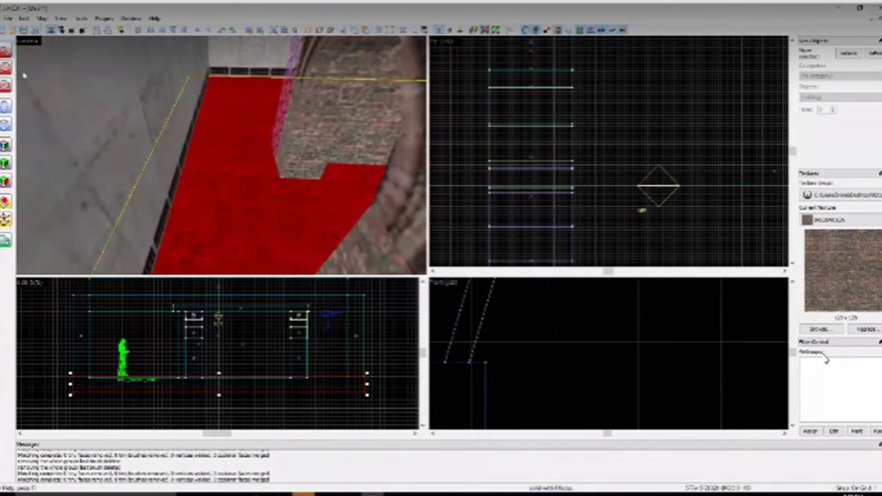
{"action": "key", "text": "w"}
{"action": "left_click", "coordinate": [5, 85]}
{"action": "left_click_drag", "start_coordinate": [100, 99], "coordinate": [220, 155]}
{"action": "key", "text": "s"}
{"action": "key", "text": "w"}
{"action": "key", "text": "w"}
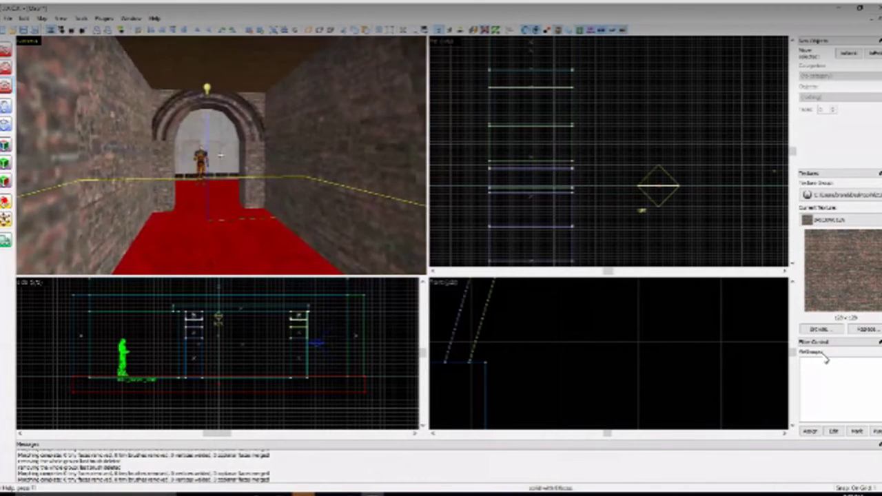
Step: Examine the arches and brick walls from the player model's side and from inside the corridor
{"action": "key", "text": "w"}
{"action": "key", "text": "w"}
{"action": "key", "text": "d"}
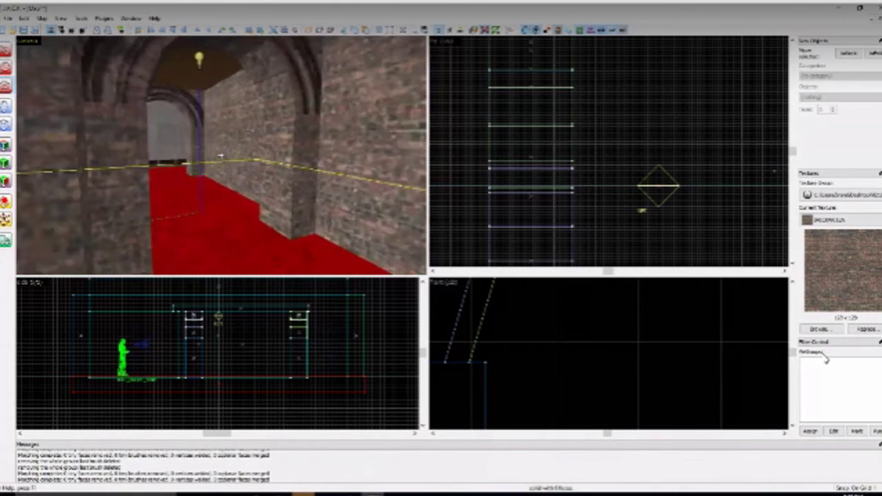
{"action": "key", "text": "s"}
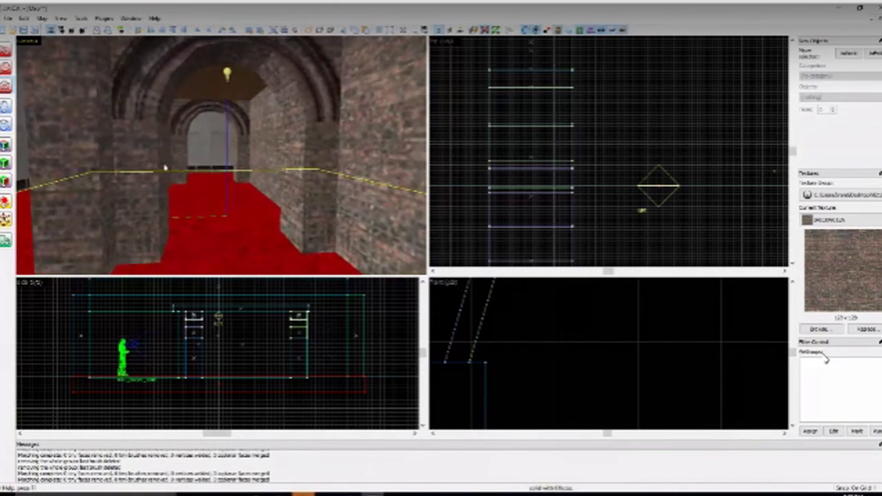
{"action": "left_click", "coordinate": [435, 149]}
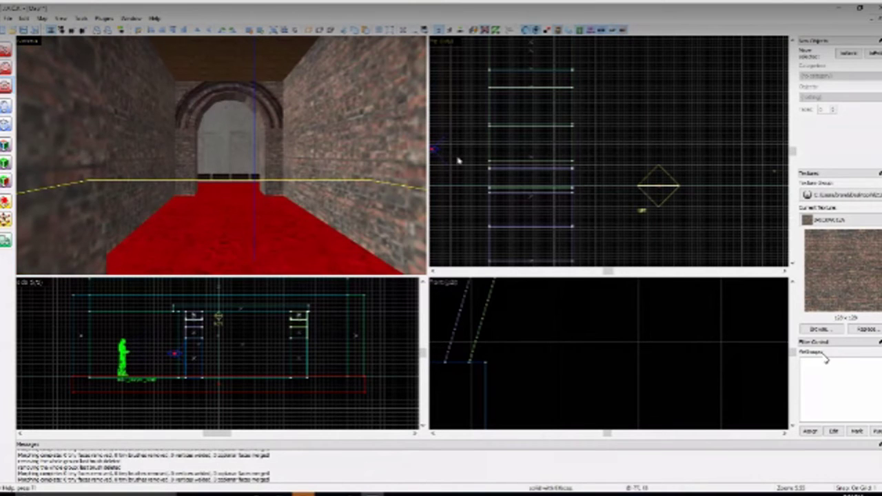
Step: Clear the floor selection with the Selection tool and dismiss the empty selection marker
{"action": "left_click", "coordinate": [6, 50]}
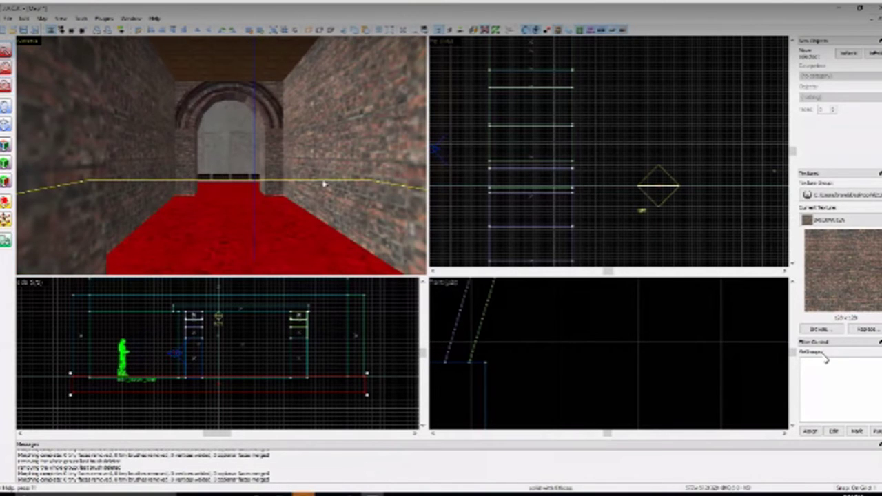
{"action": "key", "text": "s"}
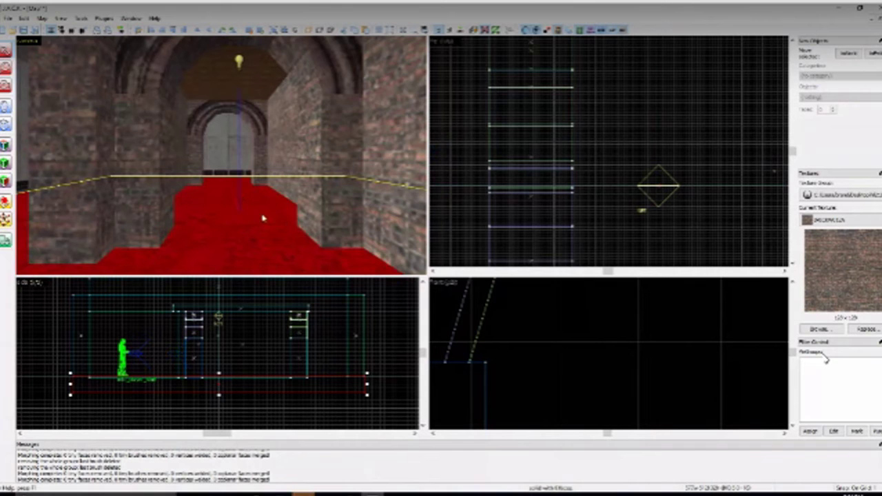
{"action": "left_click", "coordinate": [290, 195]}
{"action": "left_click", "coordinate": [472, 169]}
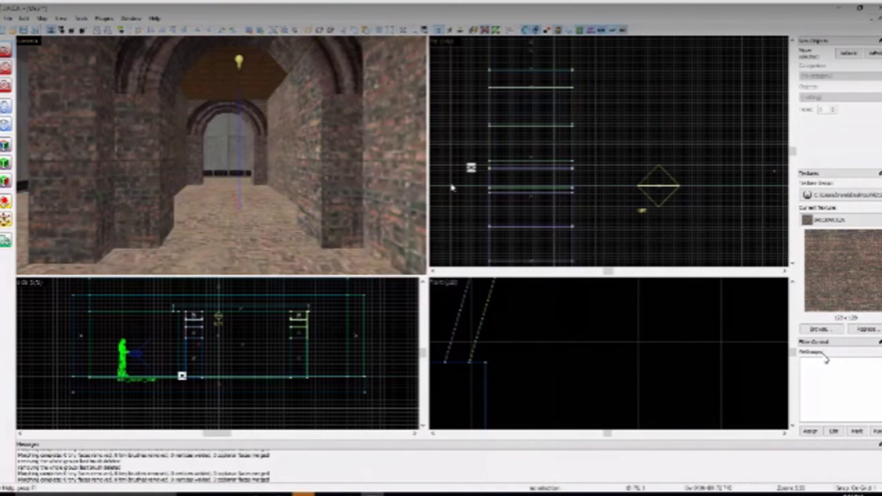
{"action": "key", "text": "Escape"}
Step: Examine the near arch and its pillars, then the grey-walled room beside the brick corridor
{"action": "key", "text": "a"}
{"action": "key", "text": "w"}
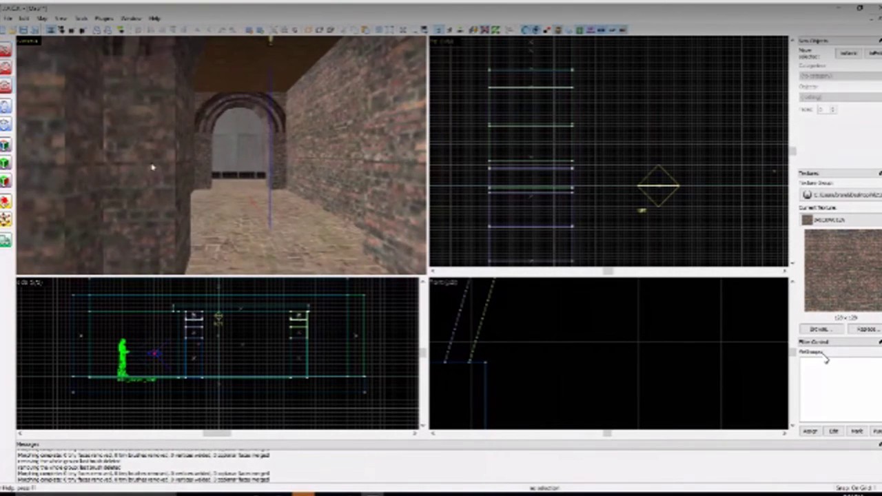
{"action": "key", "text": "z"}
{"action": "key", "text": "s"}
{"action": "key", "text": "w"}
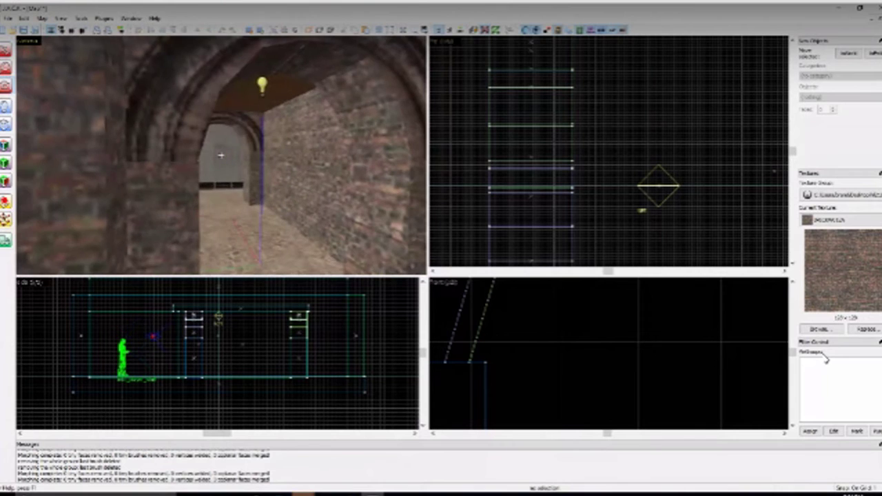
{"action": "key", "text": "s"}
{"action": "key", "text": "w"}
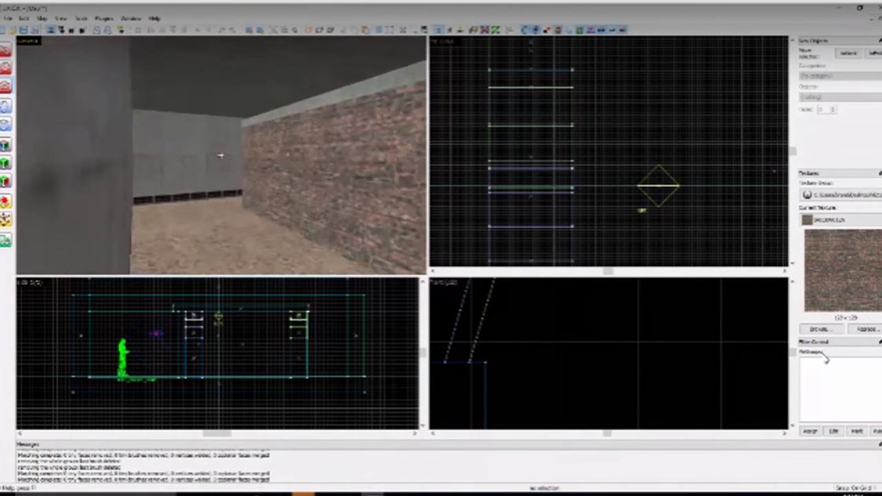
Step: Place a monster_scientist entity on the floor of the passage beside the brick wall
{"action": "key", "text": "w"}
{"action": "key", "text": "z"}
{"action": "left_click", "coordinate": [6, 106]}
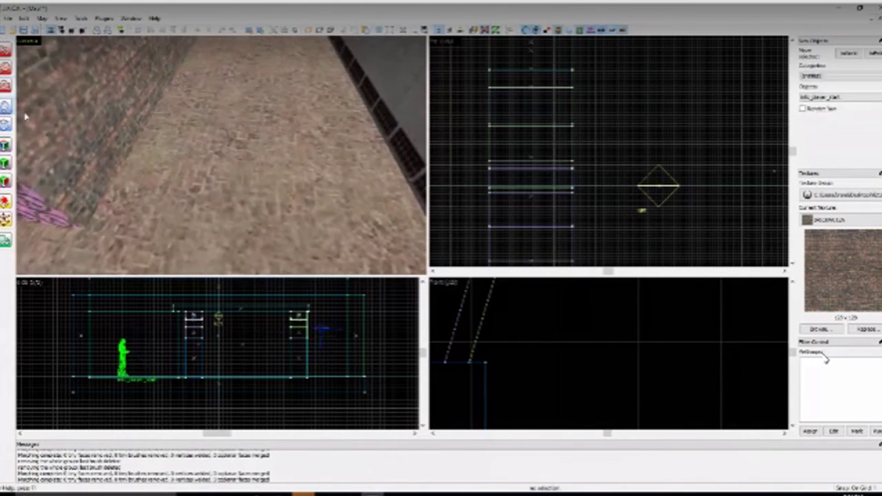
{"action": "left_click", "coordinate": [839, 98]}
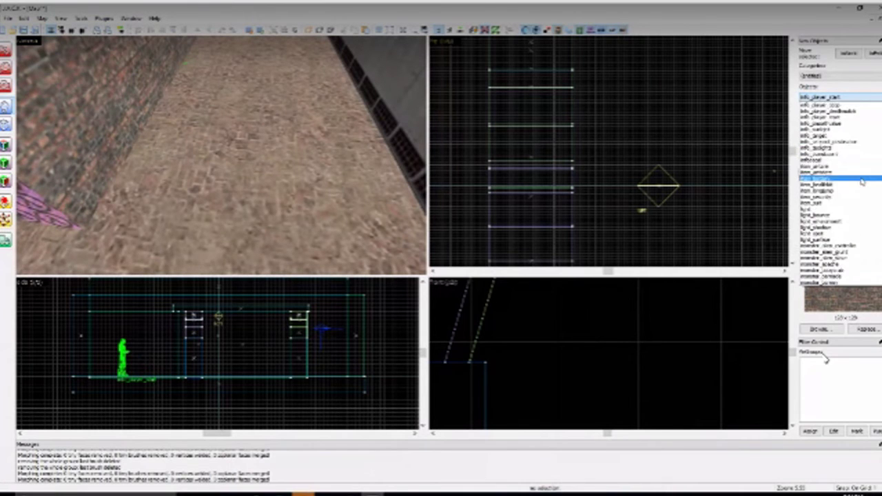
{"action": "scroll", "coordinate": [861, 182], "scroll_direction": "down", "scroll_amount": 5}
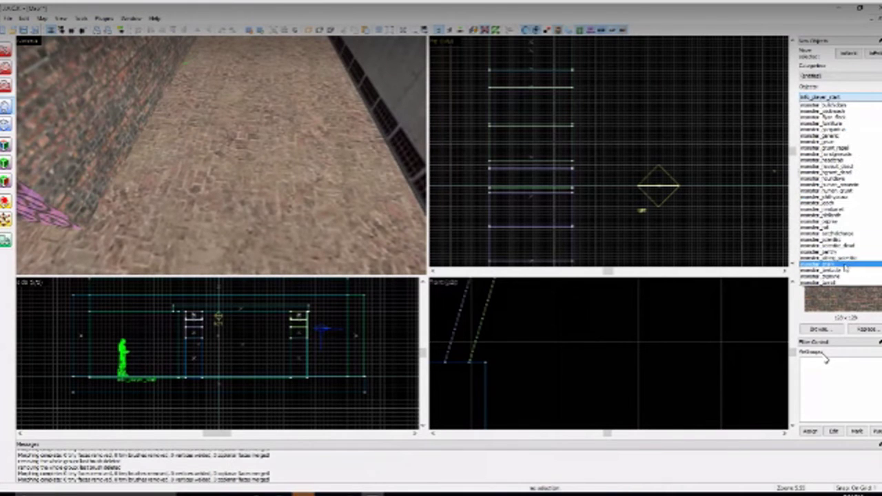
{"action": "left_click", "coordinate": [841, 247]}
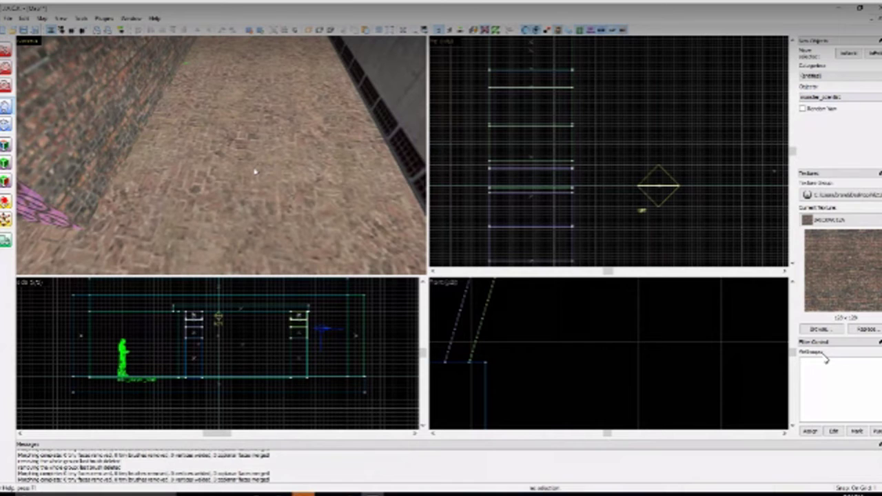
{"action": "right_click", "coordinate": [255, 172]}
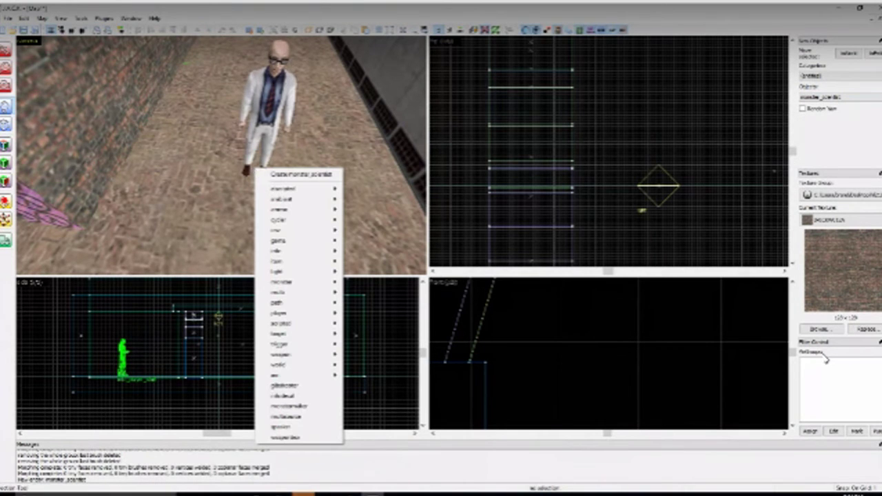
Step: Try to change the placed scientist's class in its object properties, and delete the altered entity
{"action": "left_click", "coordinate": [6, 50]}
{"action": "left_click", "coordinate": [274, 69]}
{"action": "key", "text": "d"}
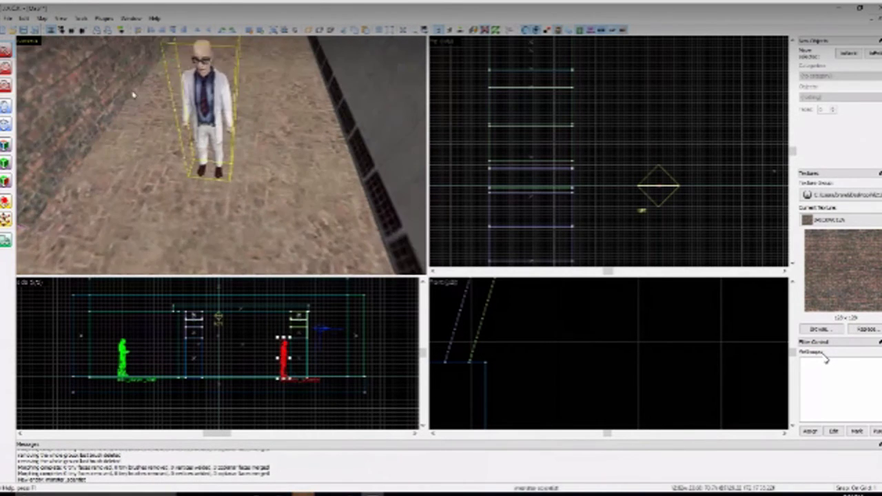
{"action": "key", "text": "w"}
{"action": "left_click", "coordinate": [6, 85]}
{"action": "left_click_drag", "start_coordinate": [151, 117], "coordinate": [258, 165]}
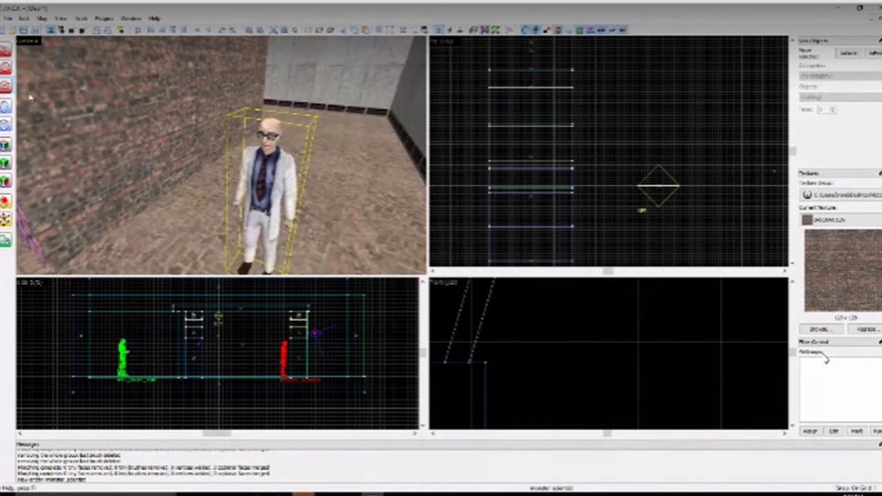
{"action": "right_click", "coordinate": [256, 166]}
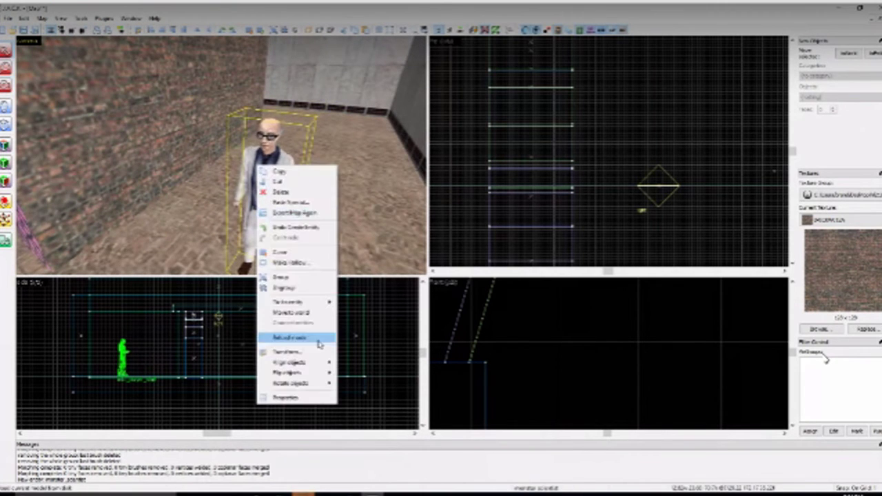
{"action": "left_click", "coordinate": [289, 397]}
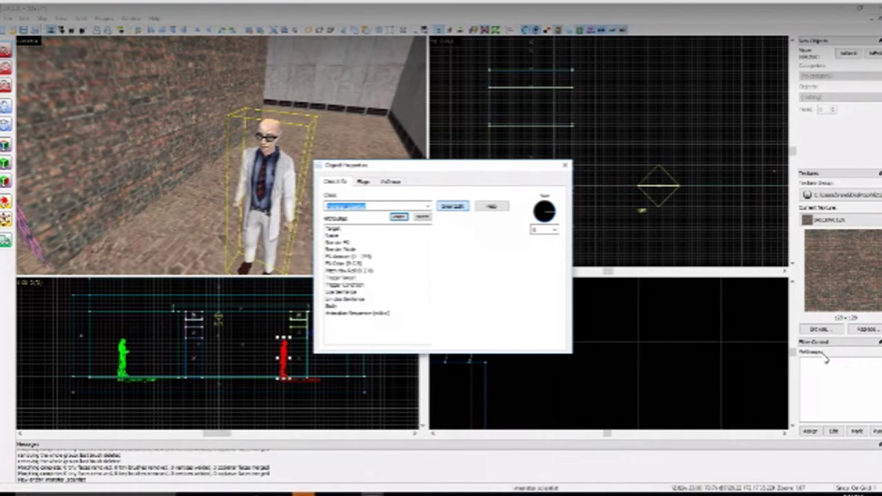
{"action": "type", "text": "st"}
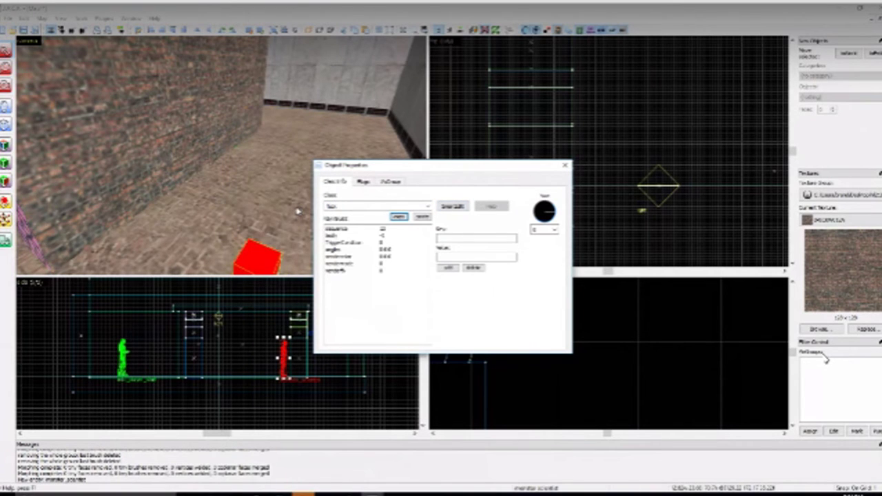
{"action": "left_click", "coordinate": [565, 165]}
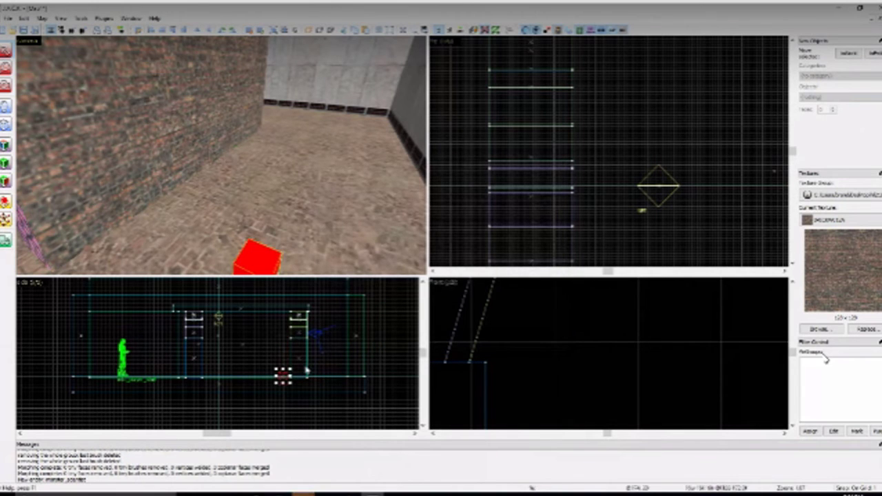
{"action": "key", "text": "Delete"}
Step: Place a new monster_scientist on the floor beside the brick wall and select it
{"action": "left_click", "coordinate": [6, 106]}
{"action": "left_click", "coordinate": [265, 236]}
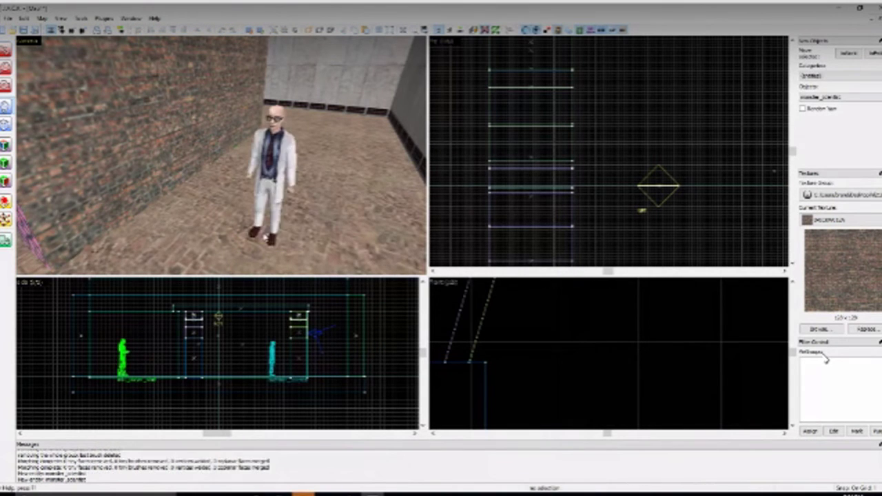
{"action": "left_click", "coordinate": [5, 51]}
{"action": "left_click", "coordinate": [277, 164]}
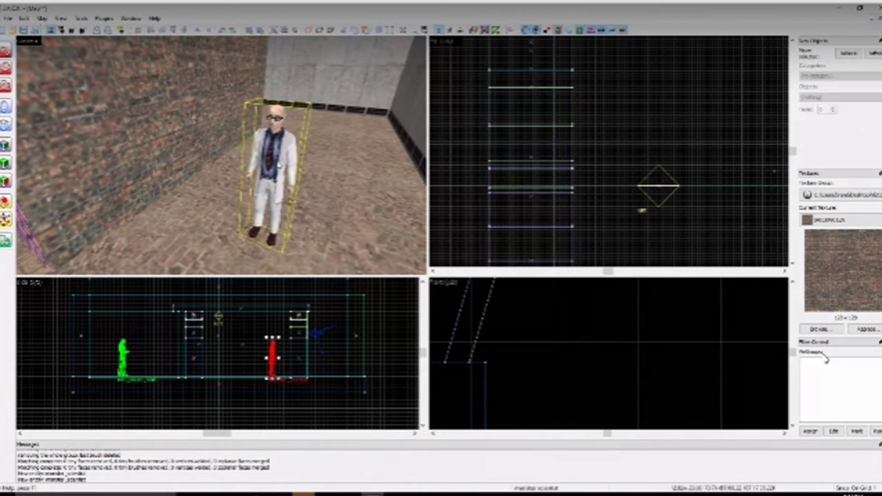
{"action": "right_click", "coordinate": [273, 150]}
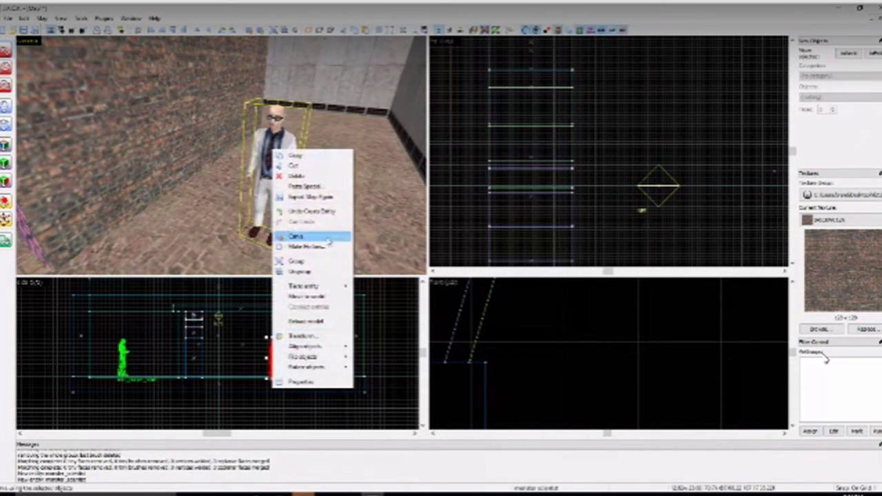
{"action": "mouse_move", "coordinate": [321, 358]}
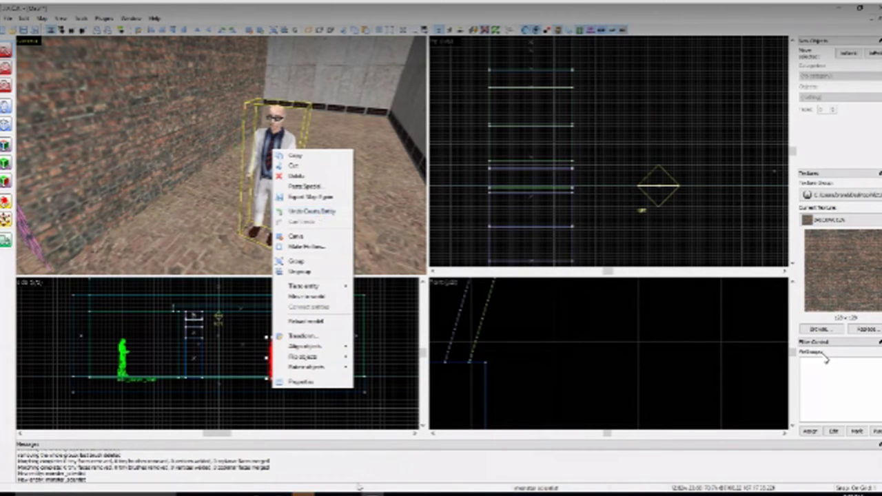
{"action": "left_click", "coordinate": [304, 494]}
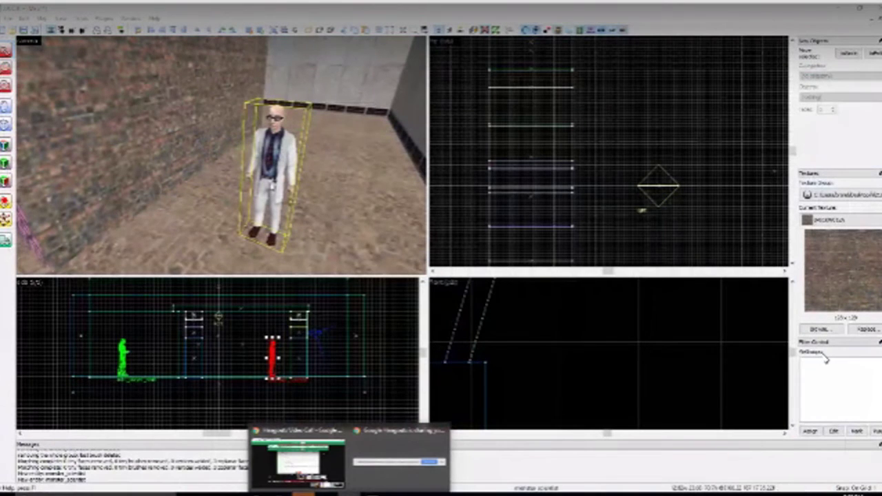
{"action": "right_click", "coordinate": [262, 130]}
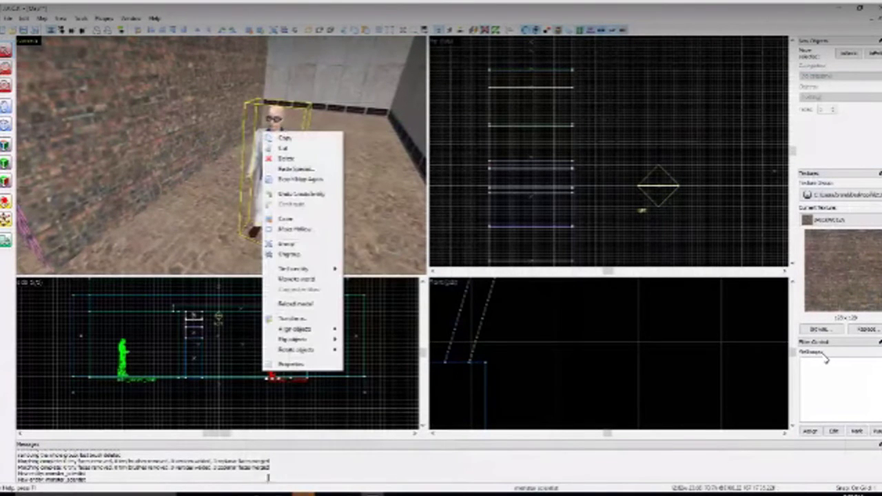
{"action": "left_click", "coordinate": [348, 494]}
{"action": "left_click", "coordinate": [300, 480]}
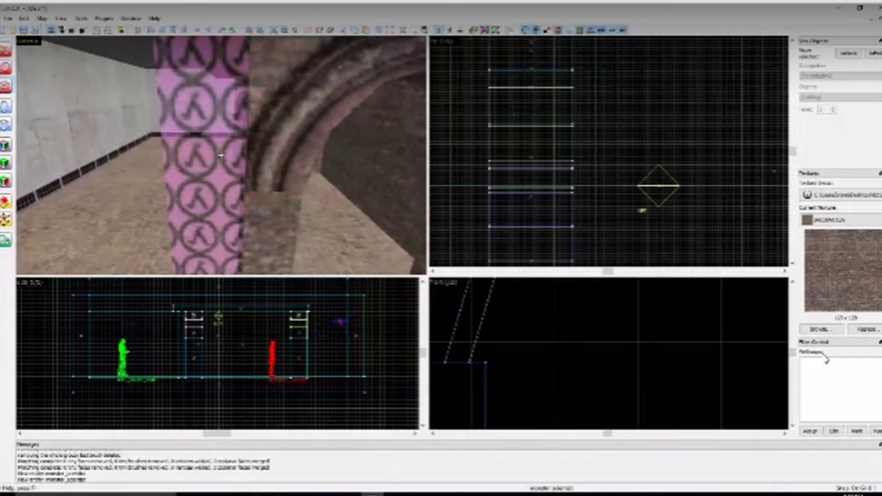
Step: Apply the side wall's brick texture to the pink placeholder wall end on the scientist's side of the arch
{"action": "key", "text": "s"}
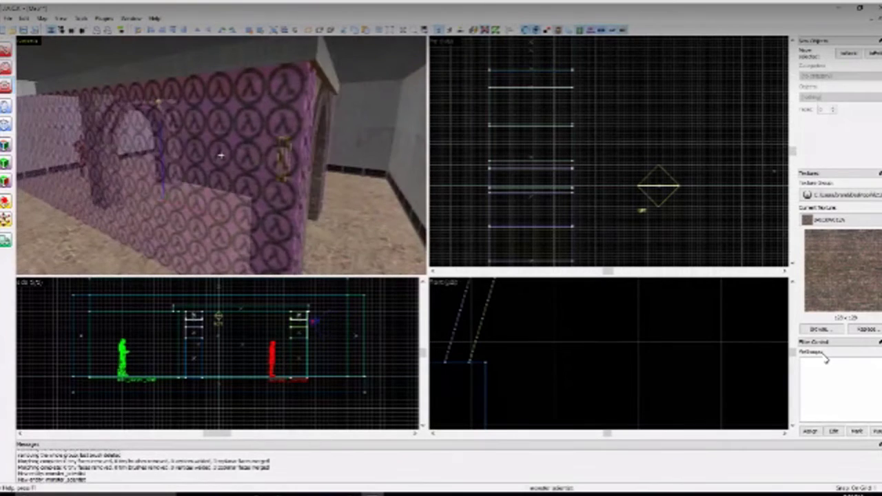
{"action": "key", "text": "z"}
{"action": "key", "text": "w"}
{"action": "key", "text": "d"}
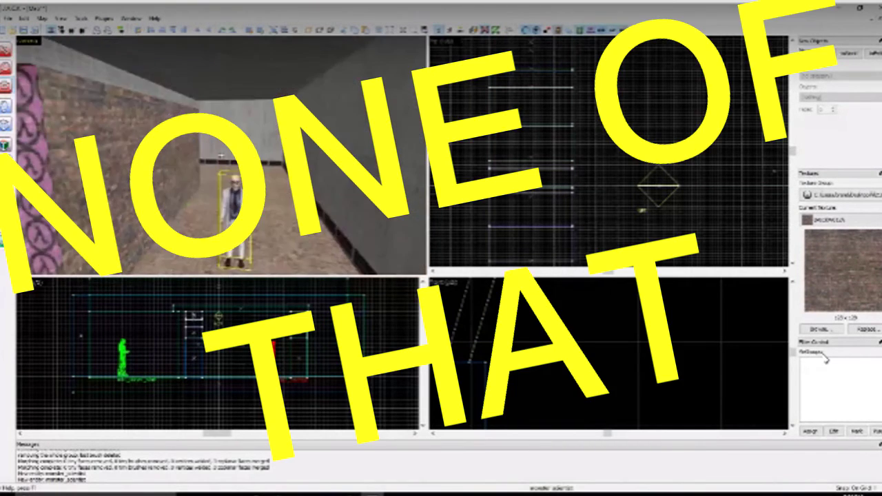
{"action": "key", "text": "d"}
{"action": "left_click", "coordinate": [6, 145]}
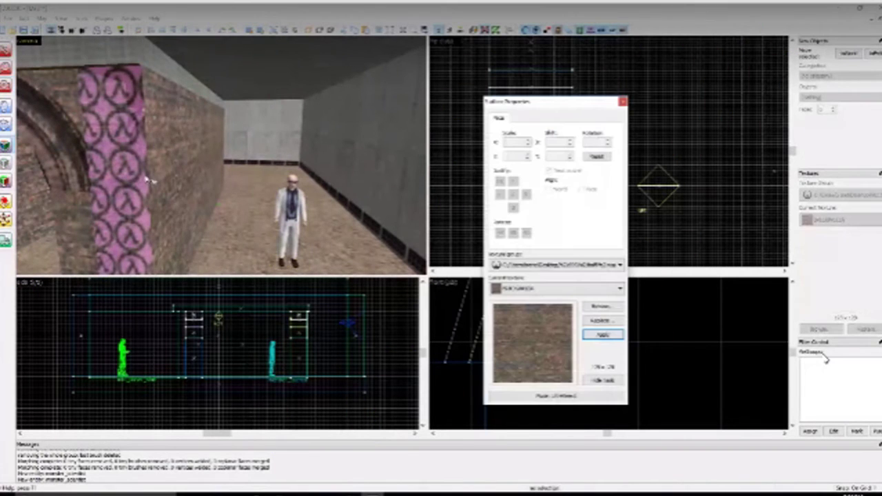
{"action": "left_click", "coordinate": [171, 177]}
{"action": "right_click", "coordinate": [136, 185]}
Step: Apply the same brick texture to the pink placeholder wall end on the other side of the arch
{"action": "key", "text": "a"}
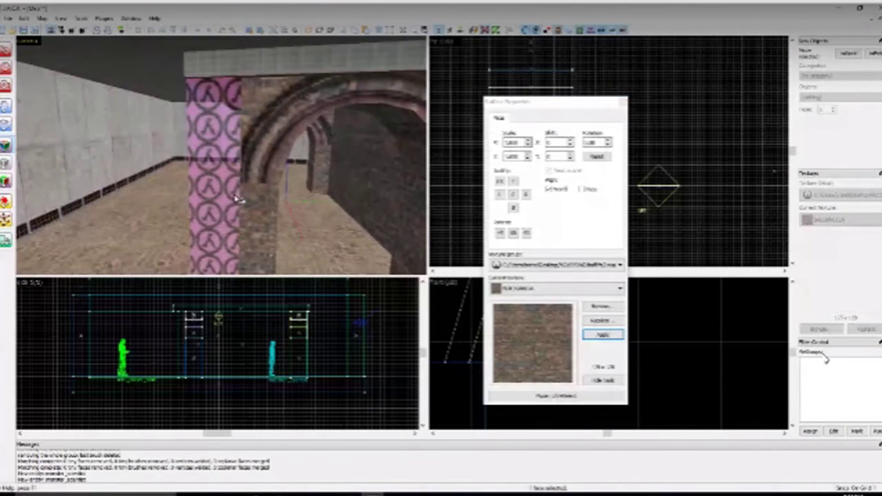
{"action": "key", "text": "s"}
{"action": "key", "text": "w"}
{"action": "key", "text": "d"}
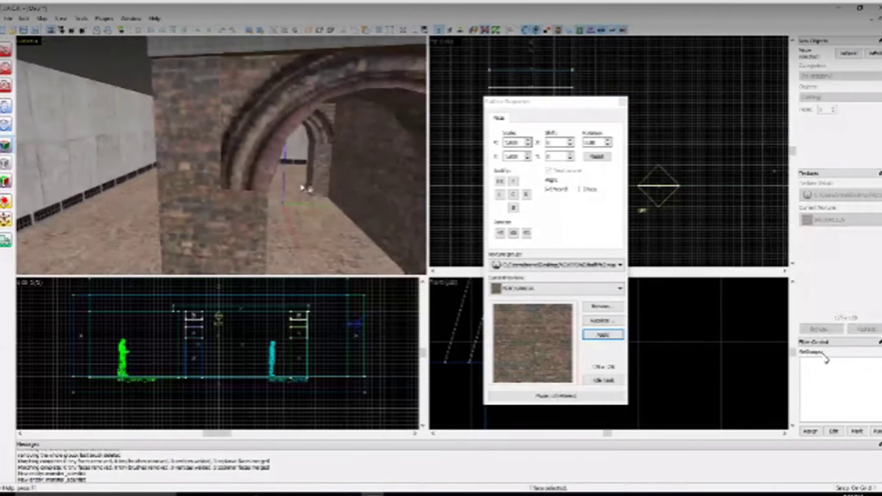
{"action": "key", "text": "Down"}
{"action": "key", "text": "Right"}
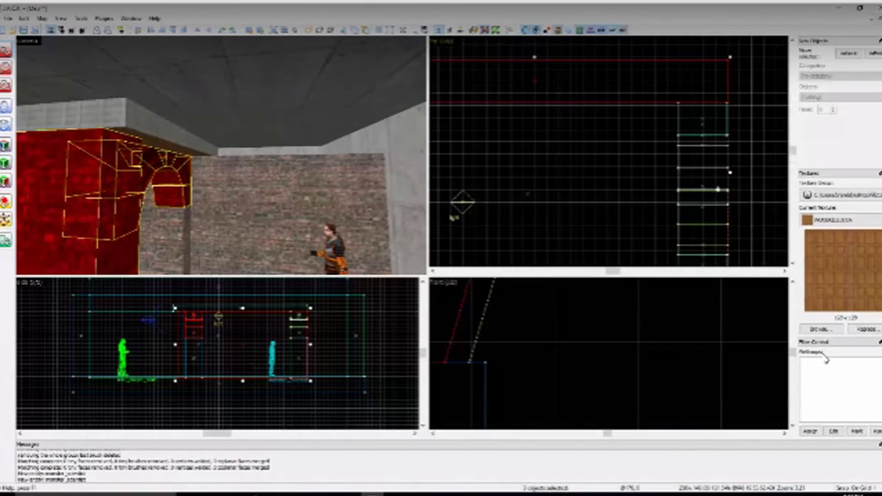
Step: Select one grouped half of the arch near the player model and add its other half to the selection
{"action": "scroll", "coordinate": [717, 188], "scroll_direction": "down", "scroll_amount": 3}
{"action": "scroll", "coordinate": [495, 186], "scroll_direction": "up", "scroll_amount": 4}
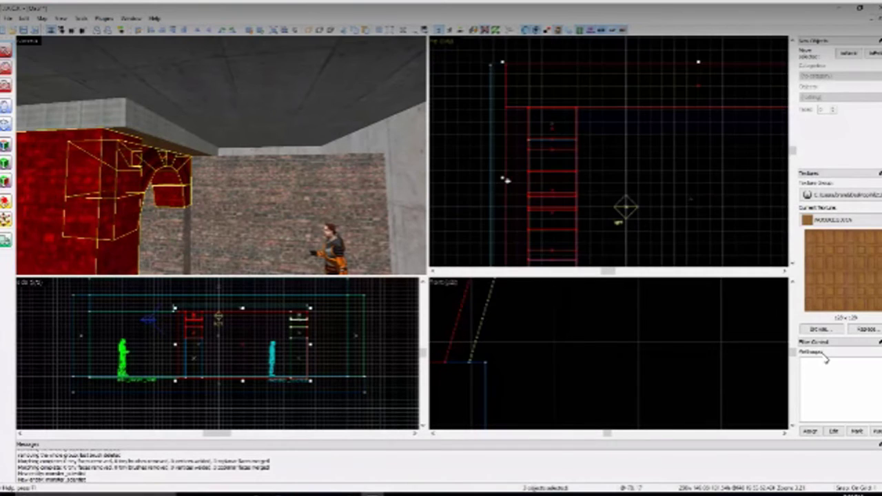
{"action": "left_click", "coordinate": [174, 166]}
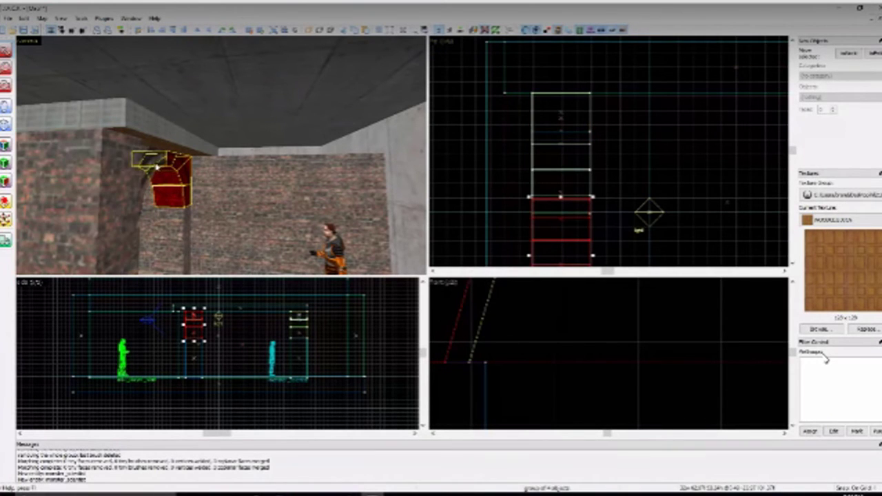
{"action": "left_click", "coordinate": [157, 166], "text": "ctrl"}
{"action": "scroll", "coordinate": [166, 177], "scroll_direction": "up", "scroll_amount": 2}
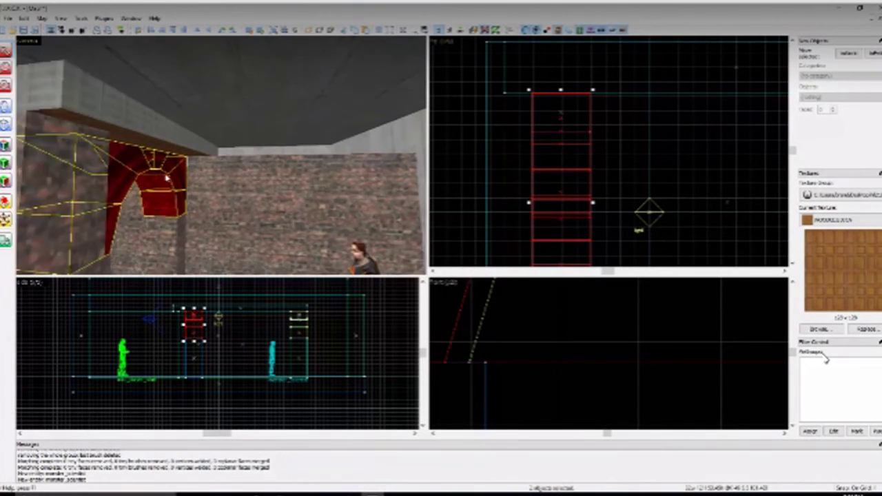
Step: Select the long brick wall behind the arches and examine the corridor's end from the scientist's side
{"action": "left_click", "coordinate": [264, 190]}
{"action": "scroll", "coordinate": [170, 182], "scroll_direction": "down", "scroll_amount": 8}
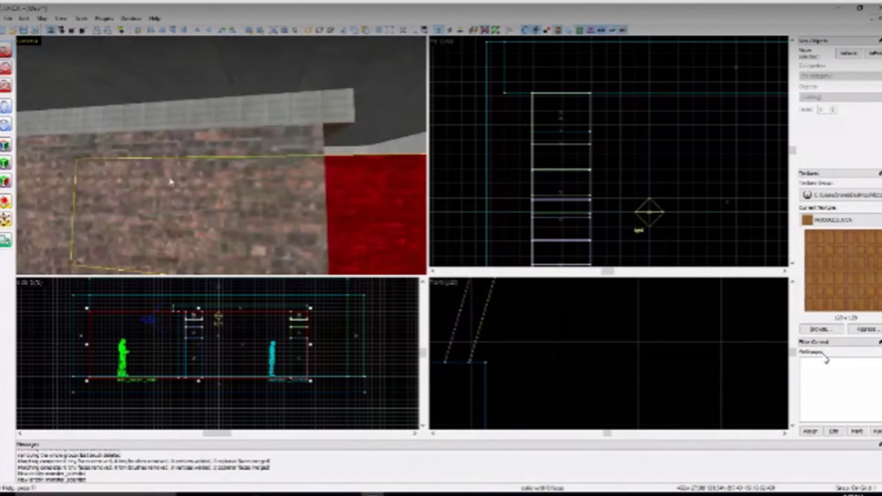
{"action": "left_click", "coordinate": [5, 85]}
{"action": "left_click_drag", "start_coordinate": [202, 154], "coordinate": [221, 156]}
{"action": "key", "text": "a"}
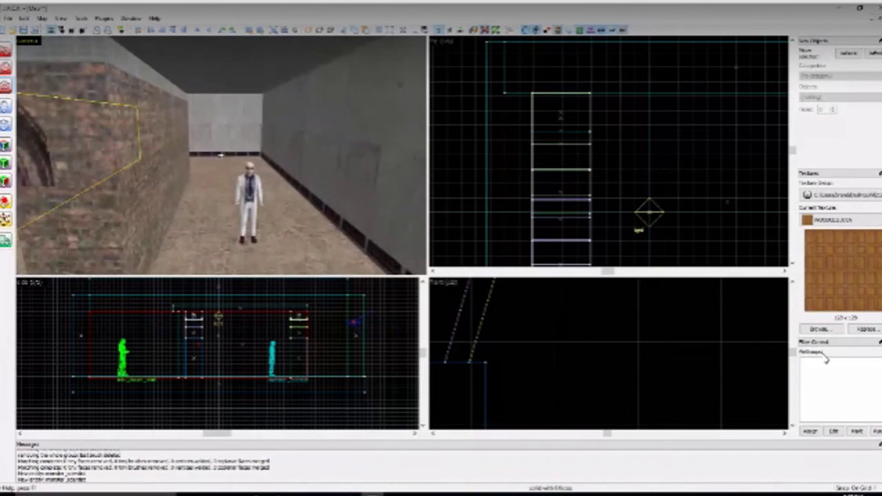
{"action": "key", "text": "a"}
{"action": "key", "text": "d"}
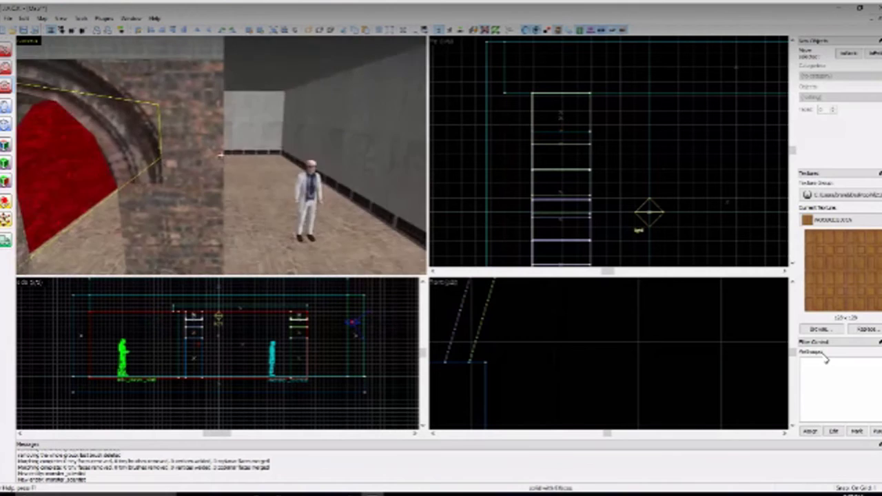
Step: Select the brick side wall next to the arch and examine its position in the top view
{"action": "left_click", "coordinate": [4, 52]}
{"action": "key", "text": "d"}
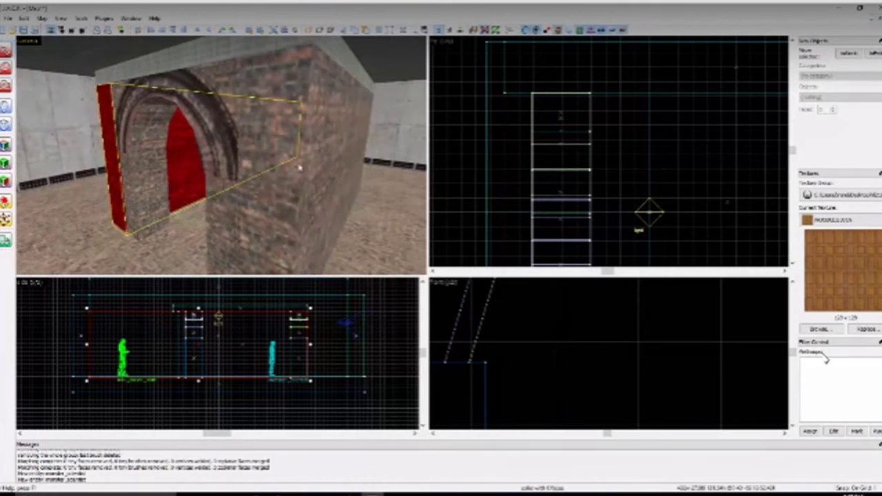
{"action": "left_click", "coordinate": [297, 167]}
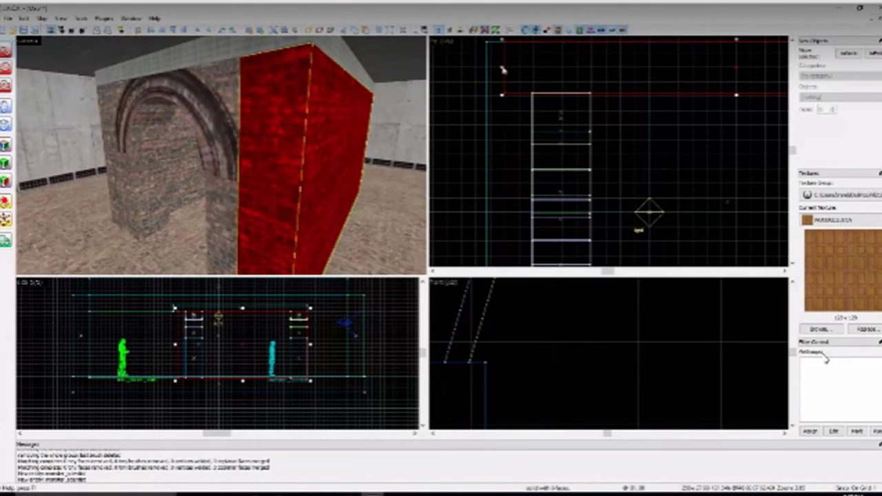
{"action": "scroll", "coordinate": [669, 79], "scroll_direction": "down", "scroll_amount": 8}
{"action": "scroll", "coordinate": [744, 117], "scroll_direction": "up", "scroll_amount": 2}
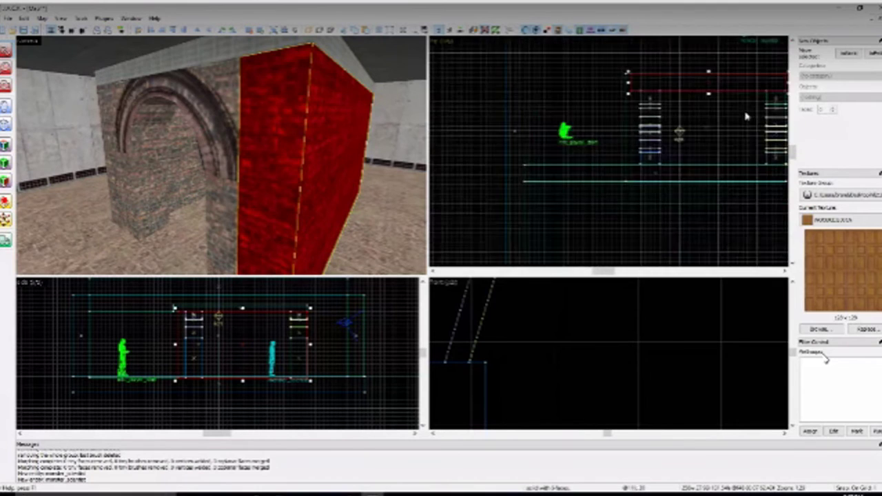
{"action": "scroll", "coordinate": [723, 260], "scroll_direction": "up", "scroll_amount": 4}
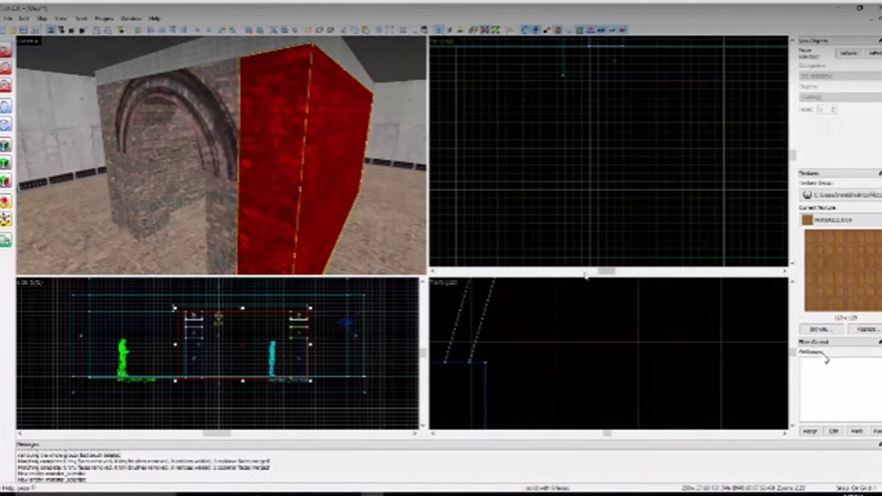
{"action": "left_click_drag", "start_coordinate": [603, 273], "coordinate": [610, 273]}
{"action": "scroll", "coordinate": [618, 213], "scroll_direction": "up", "scroll_amount": 1}
{"action": "left_click_drag", "start_coordinate": [792, 159], "coordinate": [793, 154]}
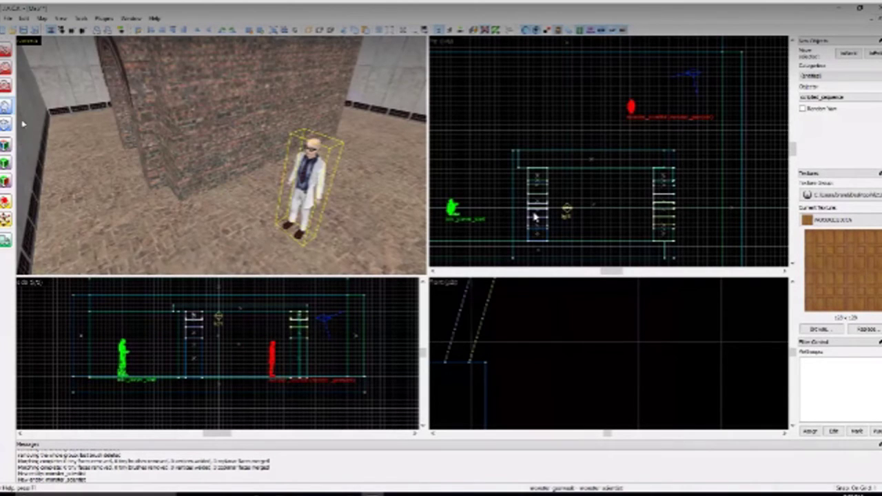
Step: Examine the arched corridor from both ends, including the area around the player start
{"action": "left_click_drag", "start_coordinate": [22, 124], "coordinate": [68, 113]}
{"action": "left_click", "coordinate": [5, 85]}
{"action": "key", "text": "z"}
{"action": "key", "text": "w"}
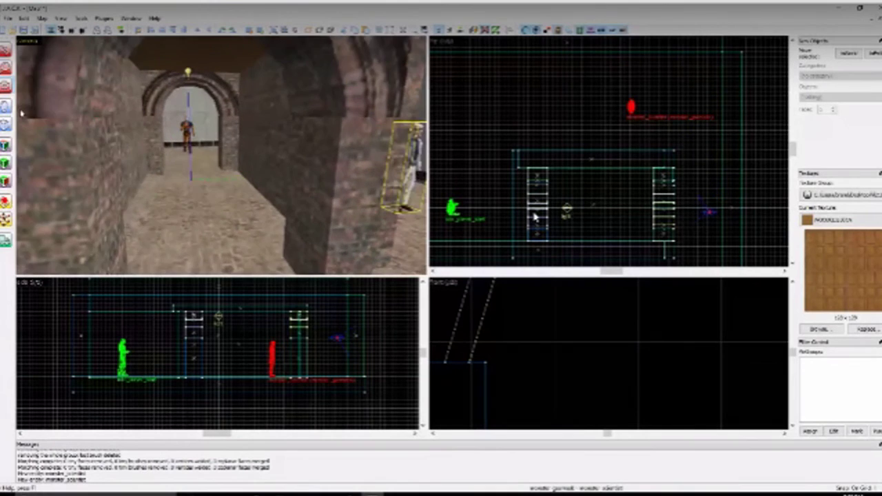
{"action": "key", "text": "s"}
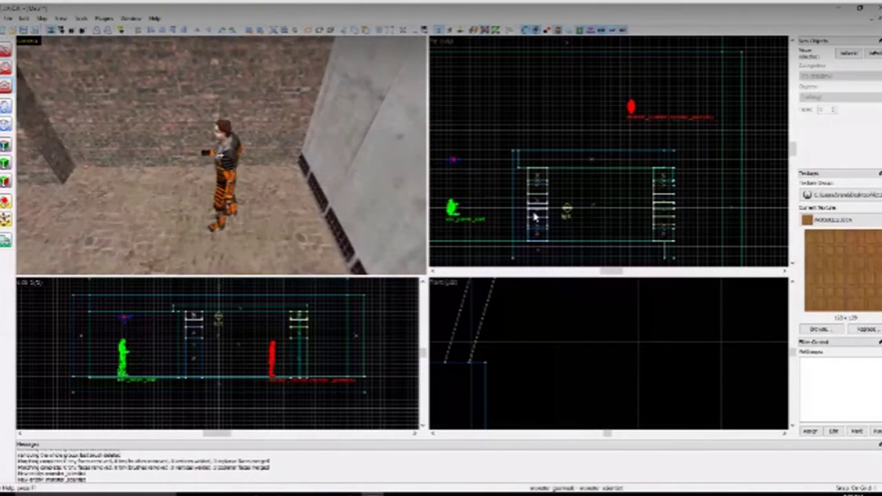
{"action": "key", "text": "w"}
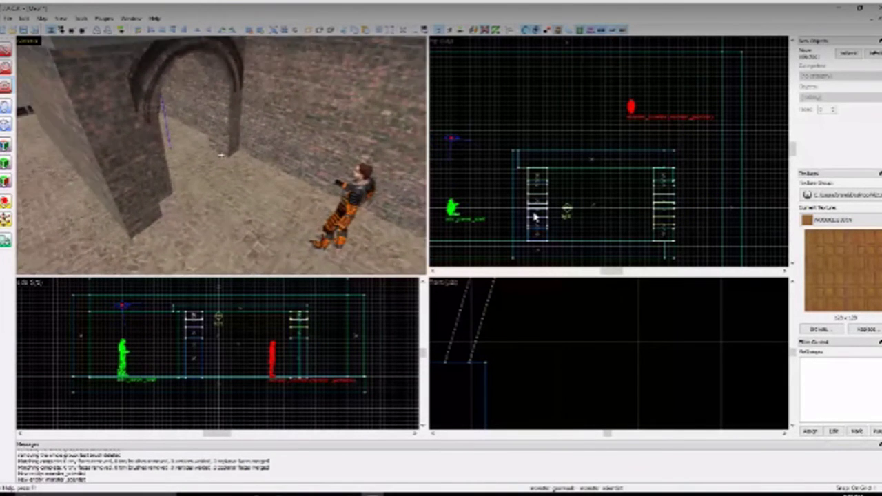
{"action": "key", "text": "s"}
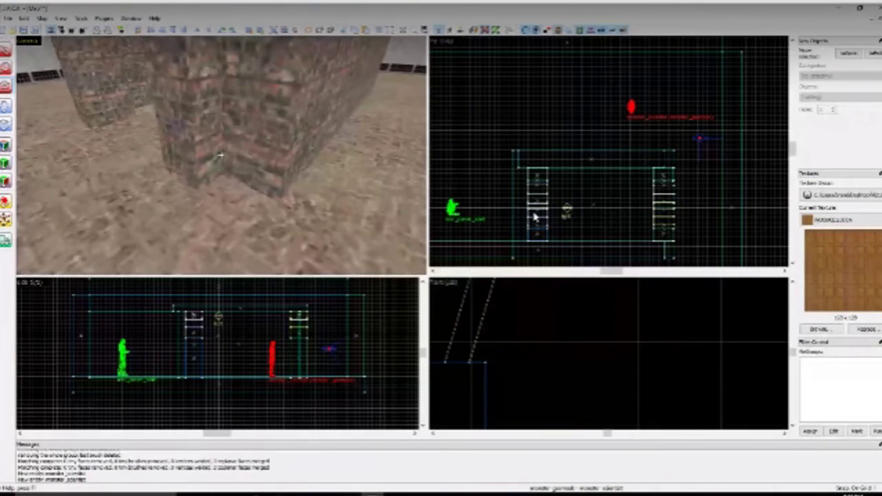
Step: Place a scripted_sequence entity on the floor at the scientist's feet
{"action": "key", "text": "z"}
{"action": "key", "text": "shift+e"}
{"action": "key", "text": "a"}
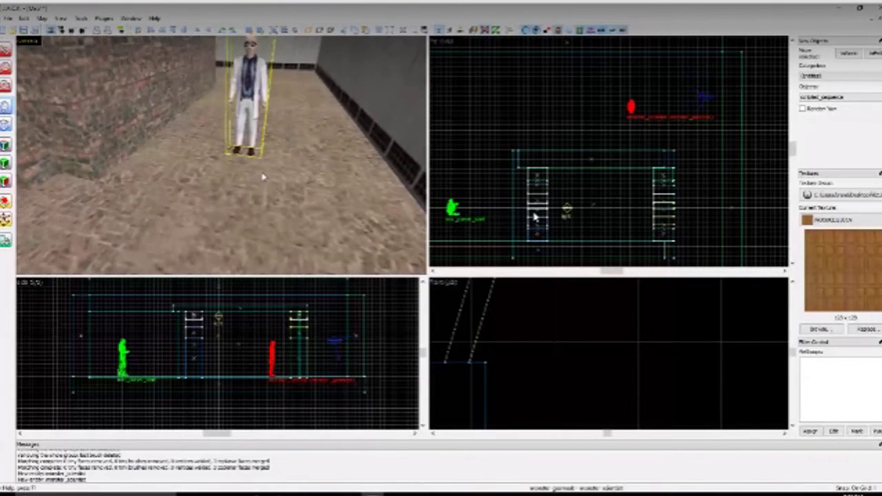
{"action": "key", "text": "w"}
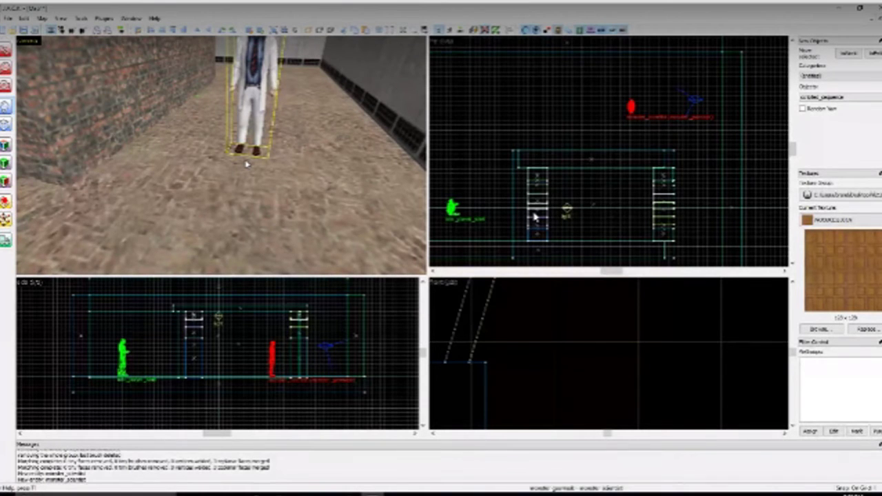
{"action": "left_click", "coordinate": [247, 165]}
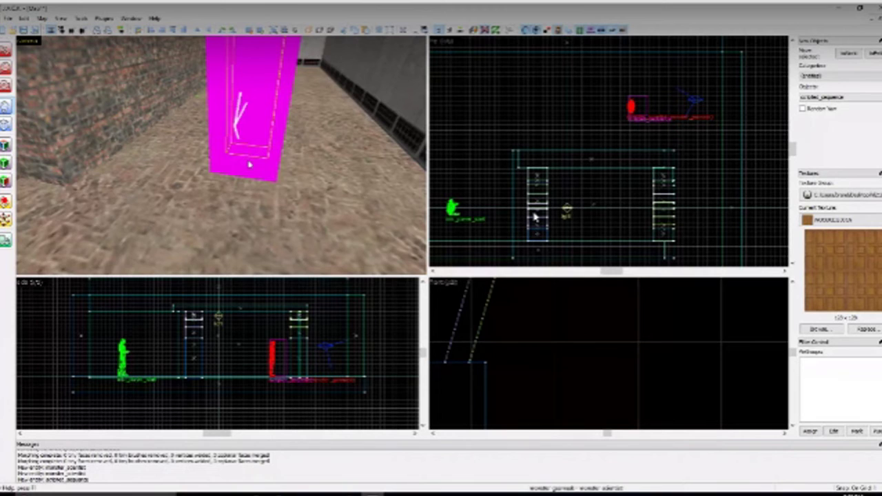
Step: Examine the scripted_sequence beside the scientist and the path around the arches towards the player start
{"action": "key", "text": "d"}
{"action": "key", "text": "w"}
{"action": "left_click", "coordinate": [7, 85]}
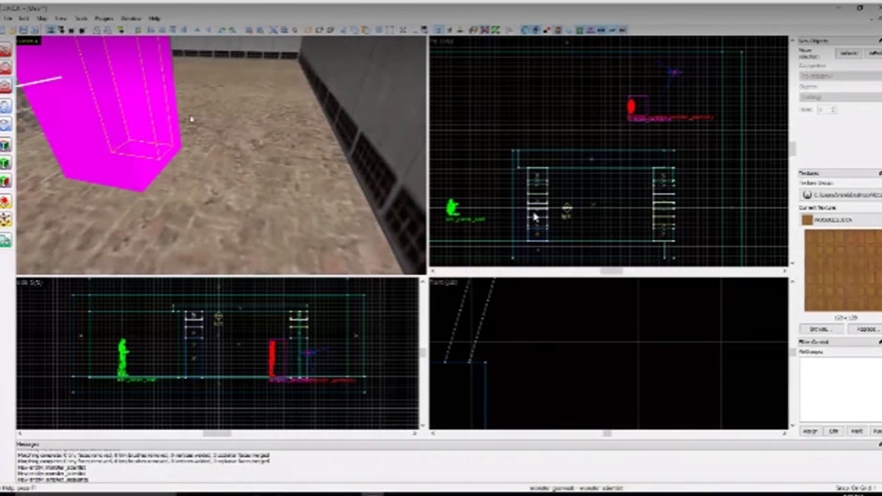
{"action": "left_click_drag", "start_coordinate": [191, 118], "coordinate": [220, 155]}
{"action": "key", "text": "s"}
{"action": "key", "text": "d"}
{"action": "key", "text": "w"}
{"action": "key", "text": "a"}
{"action": "key", "text": "a"}
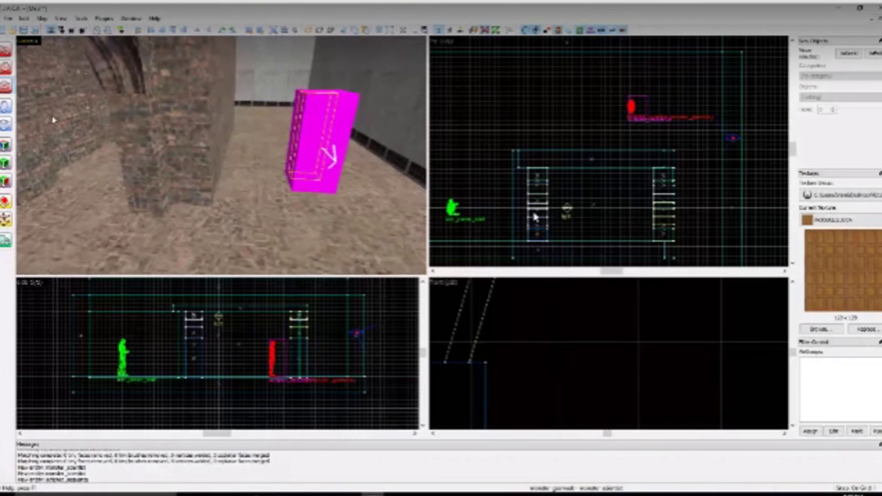
{"action": "key", "text": "a"}
{"action": "left_click_drag", "start_coordinate": [128, 136], "coordinate": [199, 193]}
{"action": "key", "text": "w"}
{"action": "key", "text": "a"}
{"action": "key", "text": "w"}
Step: Try placing a second scripted_sequence on the floor in front of the arch near the player start, and undo it
{"action": "left_click", "coordinate": [5, 107]}
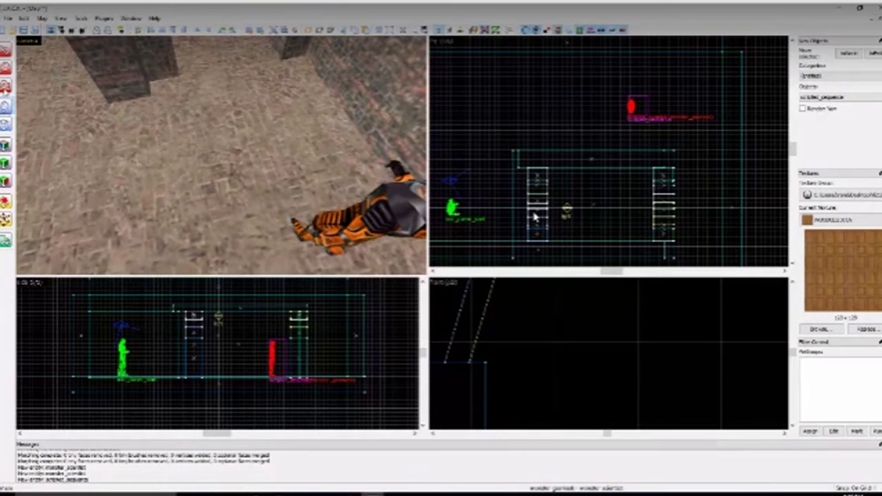
{"action": "left_click_drag", "start_coordinate": [125, 142], "coordinate": [59, 129]}
{"action": "left_click", "coordinate": [6, 85]}
{"action": "mouse_move", "coordinate": [221, 155]}
{"action": "left_mouse_down"}
{"action": "mouse_move", "coordinate": [220, 114]}
{"action": "mouse_move", "coordinate": [226, 124]}
{"action": "mouse_move", "coordinate": [213, 113]}
{"action": "mouse_move", "coordinate": [227, 156]}
{"action": "left_mouse_up"}
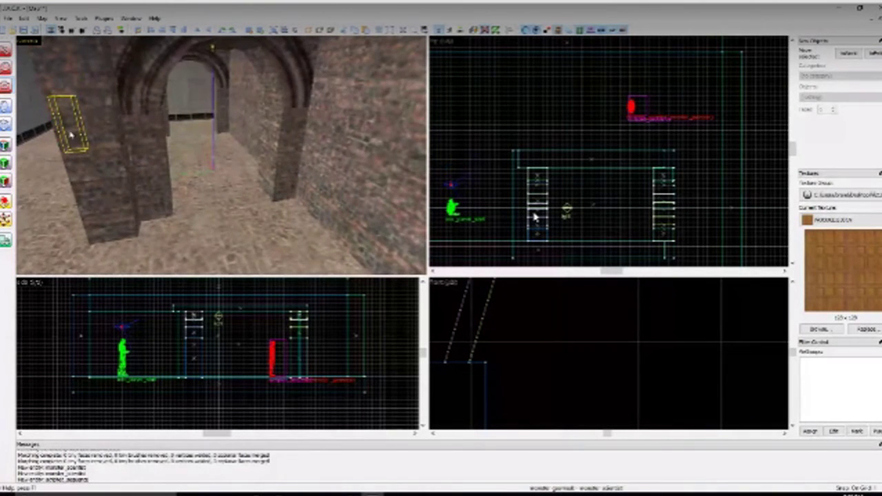
{"action": "left_click", "coordinate": [7, 107]}
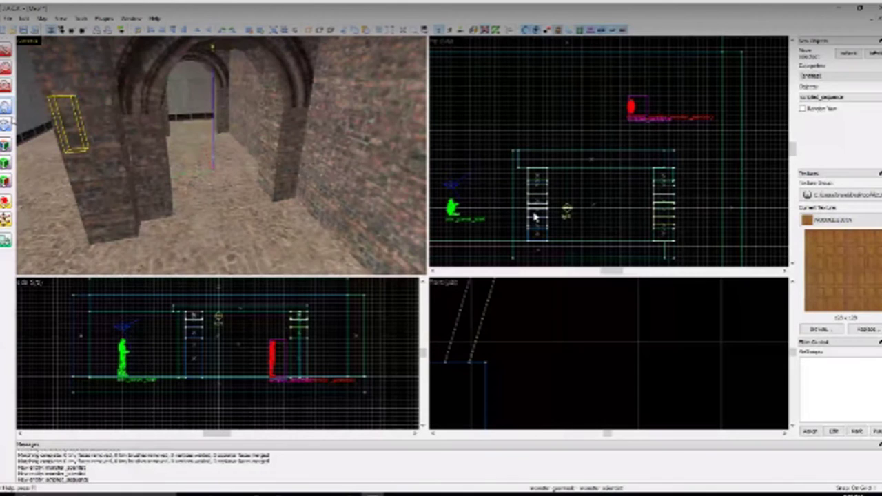
{"action": "left_click", "coordinate": [239, 262]}
{"action": "key", "text": "a"}
{"action": "key", "text": "s"}
{"action": "key", "text": "d"}
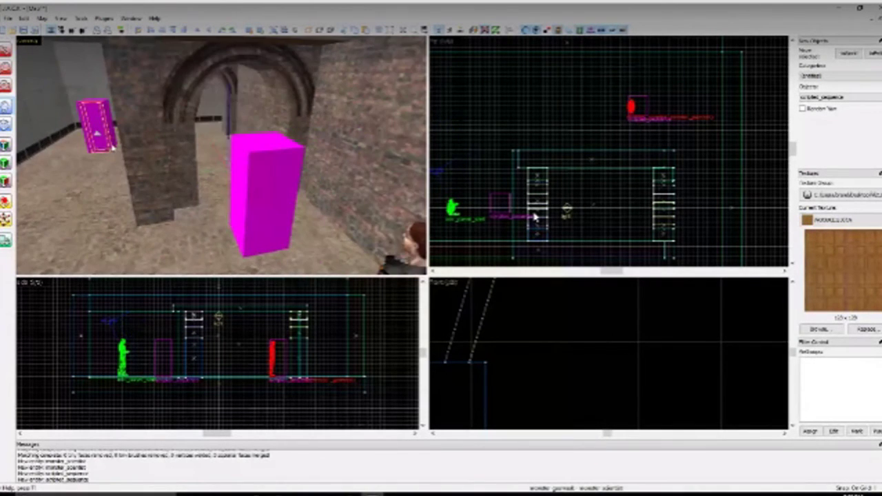
{"action": "key", "text": "a"}
{"action": "key", "text": "ctrl+z"}
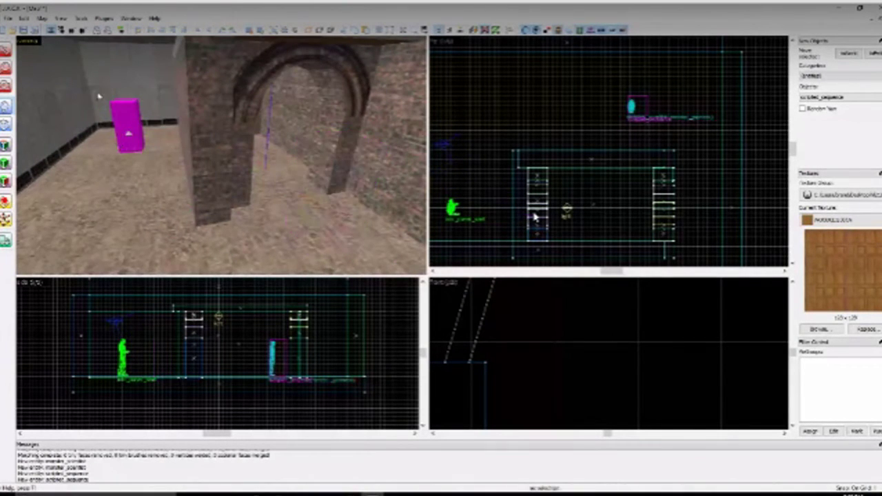
Step: Place a scripted_sequence entity on the floor just outside the arch at the corridor's far end from the player start
{"action": "key", "text": "w"}
{"action": "key", "text": "d"}
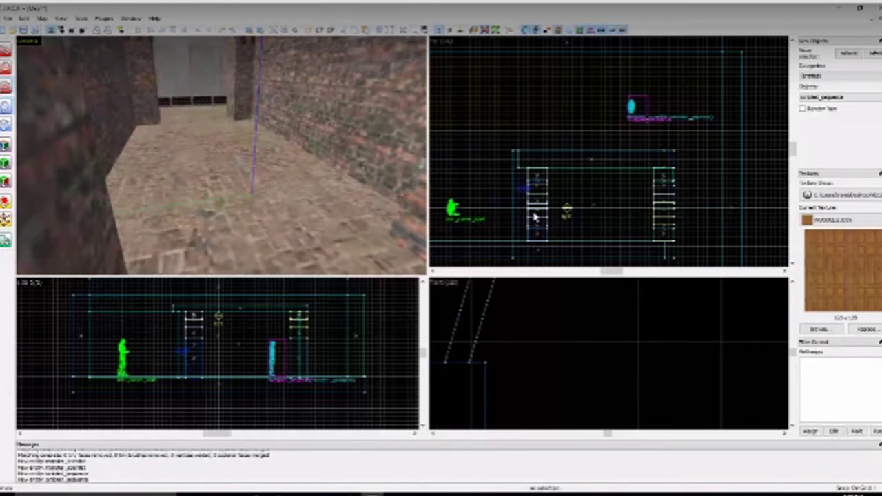
{"action": "left_click", "coordinate": [6, 86]}
{"action": "key", "text": "w"}
{"action": "left_click_drag", "start_coordinate": [221, 155], "coordinate": [303, 179]}
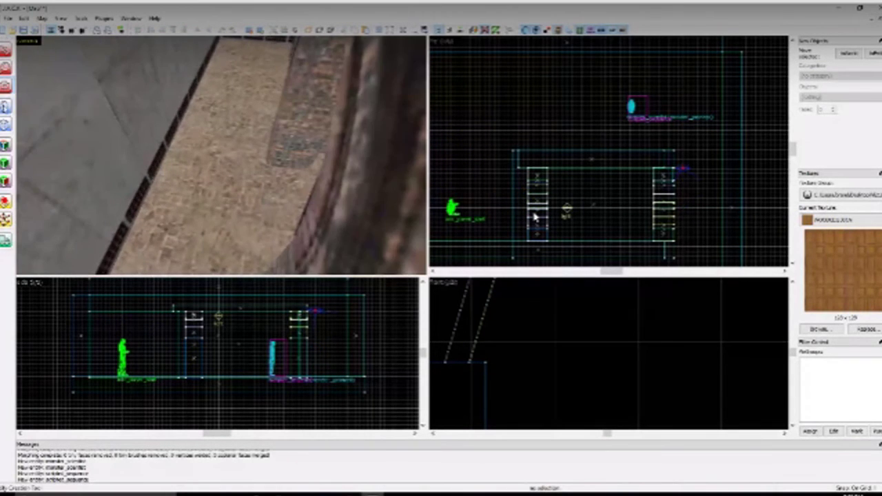
{"action": "left_click", "coordinate": [6, 107]}
{"action": "key", "text": "a"}
{"action": "left_click", "coordinate": [222, 209]}
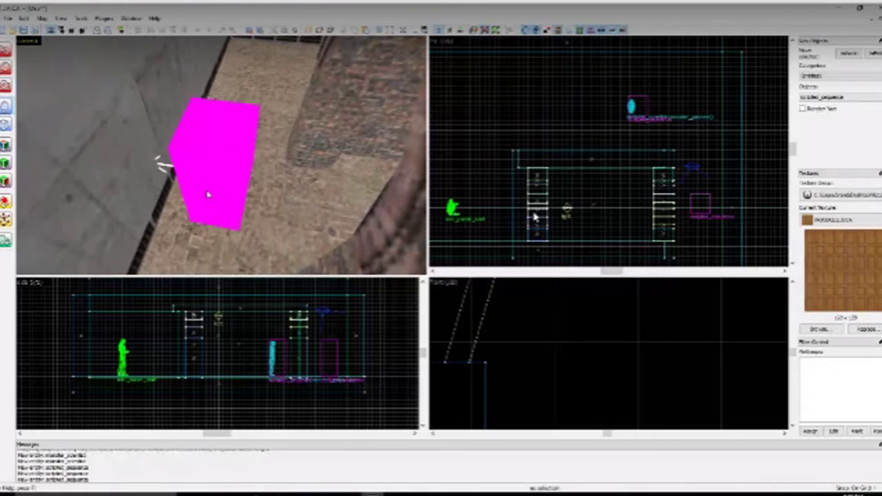
{"action": "key", "text": "a"}
{"action": "key", "text": "w"}
{"action": "left_click", "coordinate": [5, 50]}
{"action": "left_click", "coordinate": [264, 193]}
{"action": "right_click", "coordinate": [257, 184]}
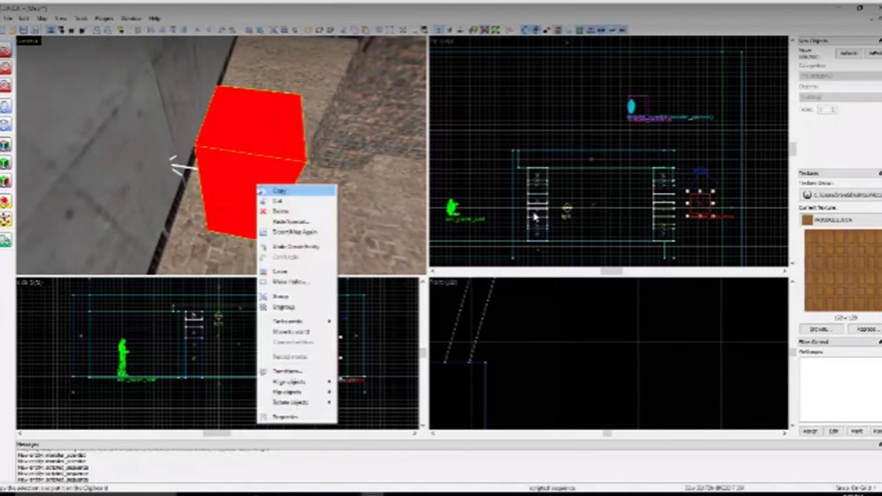
{"action": "mouse_move", "coordinate": [302, 393]}
{"action": "left_click", "coordinate": [207, 205]}
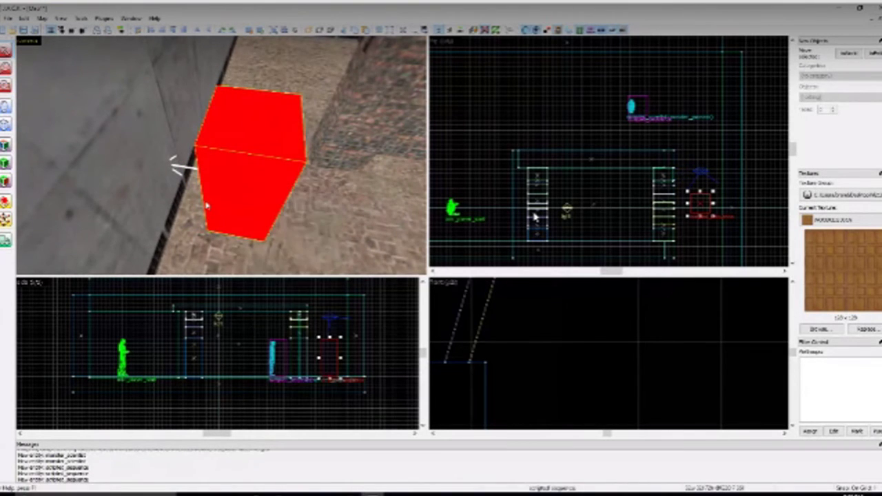
Step: Delete the scripted_sequence entity beside the scientist
{"action": "middle_click_drag", "start_coordinate": [208, 206], "coordinate": [18, 89]}
{"action": "left_click", "coordinate": [6, 86]}
{"action": "mouse_move", "coordinate": [85, 87]}
{"action": "left_mouse_down"}
{"action": "mouse_move", "coordinate": [200, 131]}
{"action": "mouse_move", "coordinate": [172, 83]}
{"action": "mouse_move", "coordinate": [138, 124]}
{"action": "mouse_move", "coordinate": [86, 88]}
{"action": "left_mouse_up"}
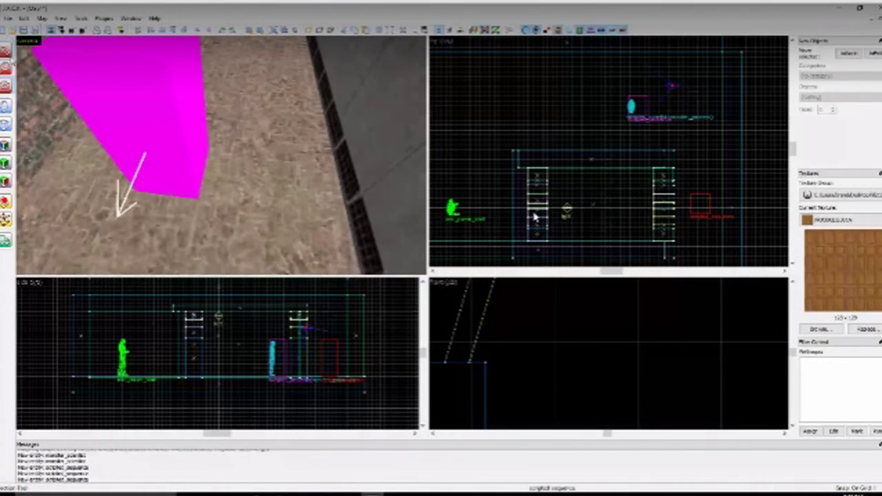
{"action": "left_click", "coordinate": [6, 50]}
{"action": "left_click", "coordinate": [144, 144]}
{"action": "middle_click_drag", "start_coordinate": [144, 143], "coordinate": [199, 197]}
{"action": "middle_click_drag", "start_coordinate": [192, 253], "coordinate": [211, 248]}
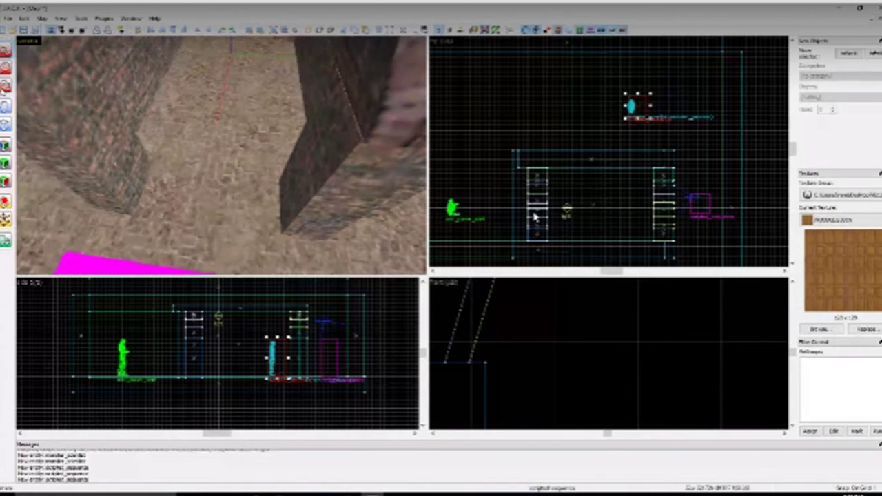
{"action": "left_click", "coordinate": [5, 87]}
{"action": "left_click_drag", "start_coordinate": [207, 159], "coordinate": [207, 131]}
{"action": "left_click", "coordinate": [6, 50]}
{"action": "middle_click_drag", "start_coordinate": [180, 155], "coordinate": [219, 166]}
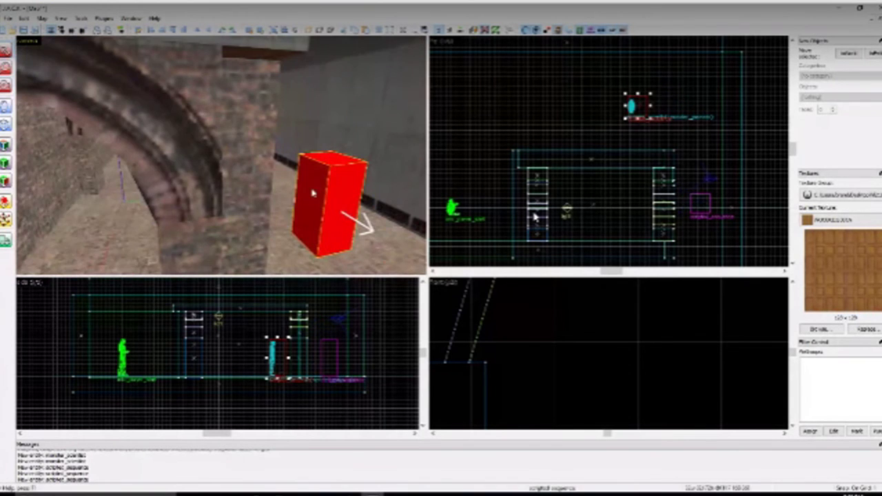
{"action": "key", "text": "Delete"}
Step: Select the scripted_sequence outside the far arch and rotate it a quarter turn away from the concrete wall
{"action": "left_click", "coordinate": [6, 85]}
{"action": "left_click_drag", "start_coordinate": [207, 153], "coordinate": [220, 156]}
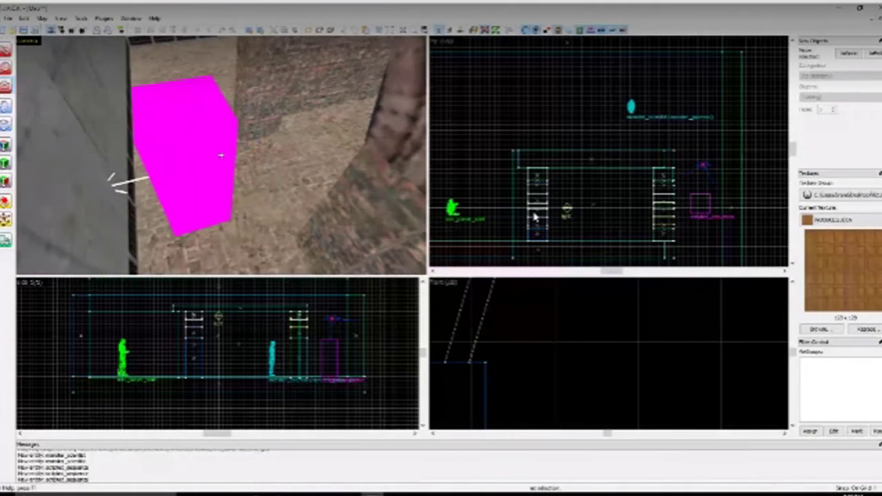
{"action": "left_click", "coordinate": [6, 50]}
{"action": "left_click", "coordinate": [198, 155]}
{"action": "right_click", "coordinate": [200, 155]}
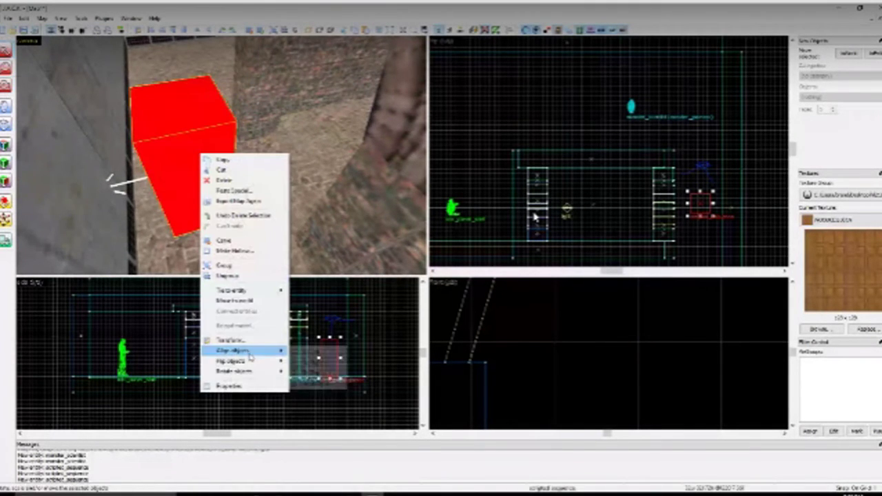
{"action": "mouse_move", "coordinate": [236, 372]}
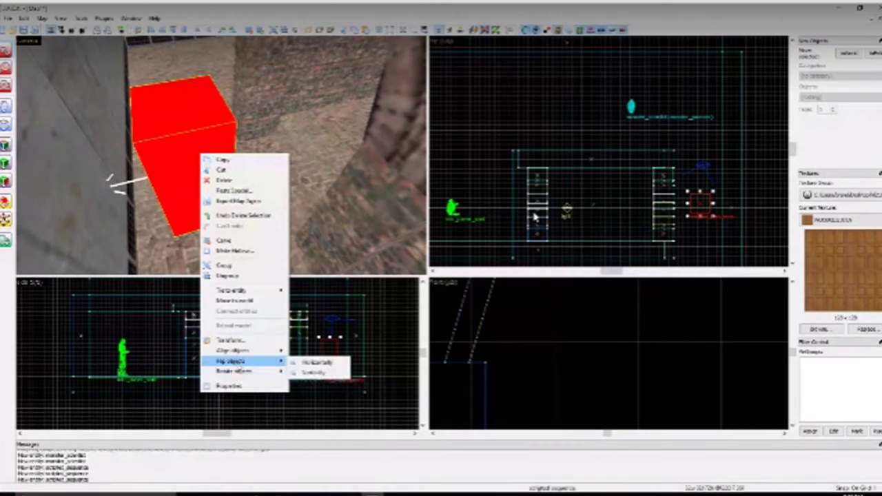
{"action": "left_click", "coordinate": [294, 371]}
{"action": "right_click", "coordinate": [183, 209]}
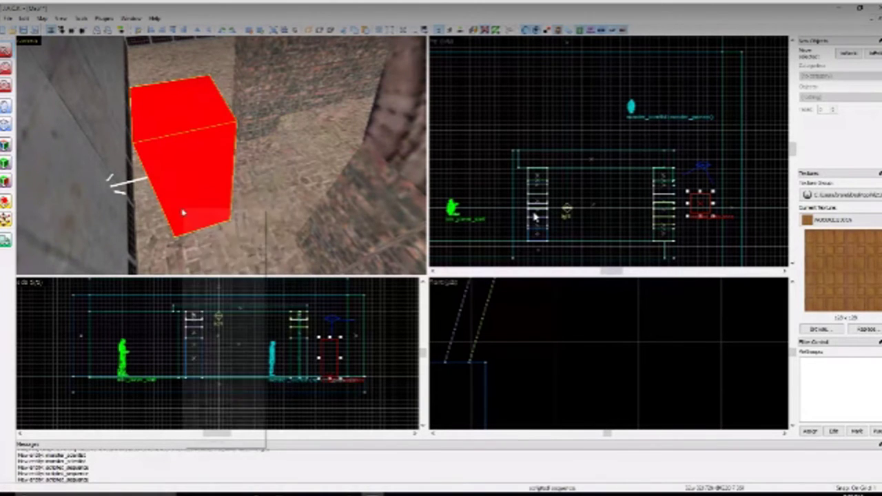
{"action": "mouse_move", "coordinate": [238, 427]}
{"action": "left_click", "coordinate": [282, 429]}
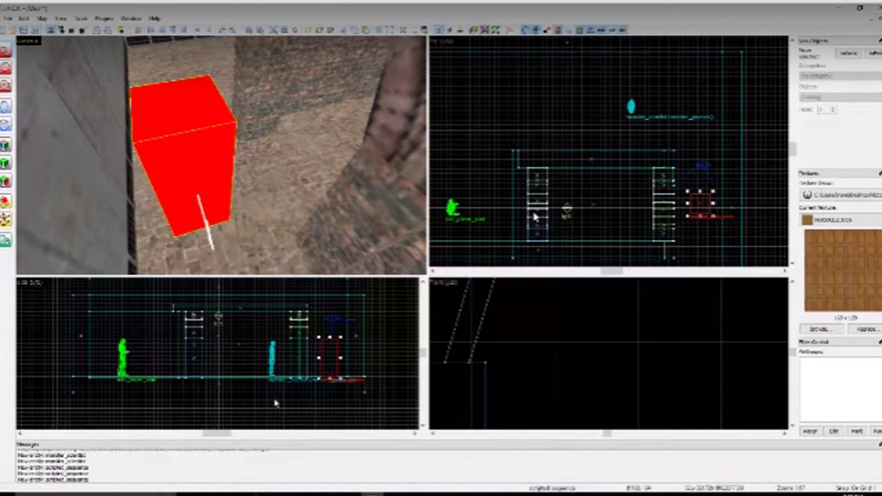
Step: Rotate the scripted_sequence once more so its direction arrow points towards the arch
{"action": "right_click", "coordinate": [184, 208]}
{"action": "right_click", "coordinate": [183, 209]}
{"action": "left_click", "coordinate": [296, 423]}
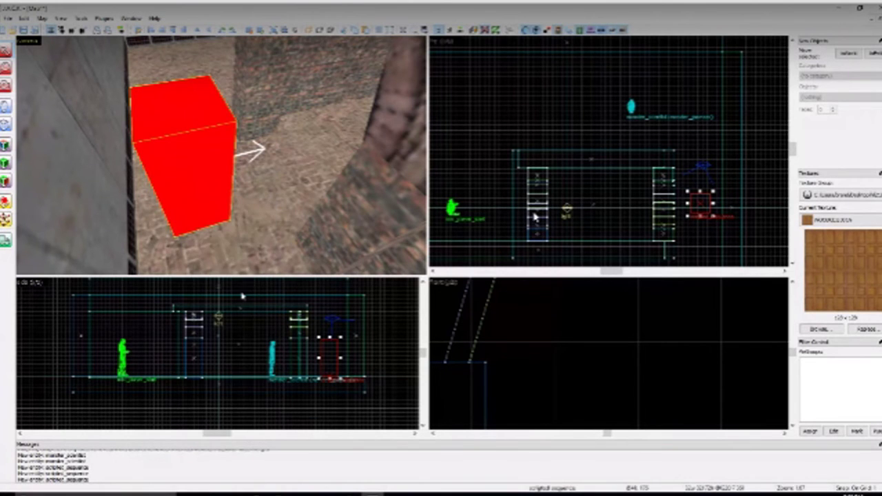
{"action": "left_click", "coordinate": [274, 158]}
{"action": "left_click", "coordinate": [190, 149]}
Step: Examine the scripted_sequence's position and direction through the corridor from the player start's side
{"action": "key", "text": "d"}
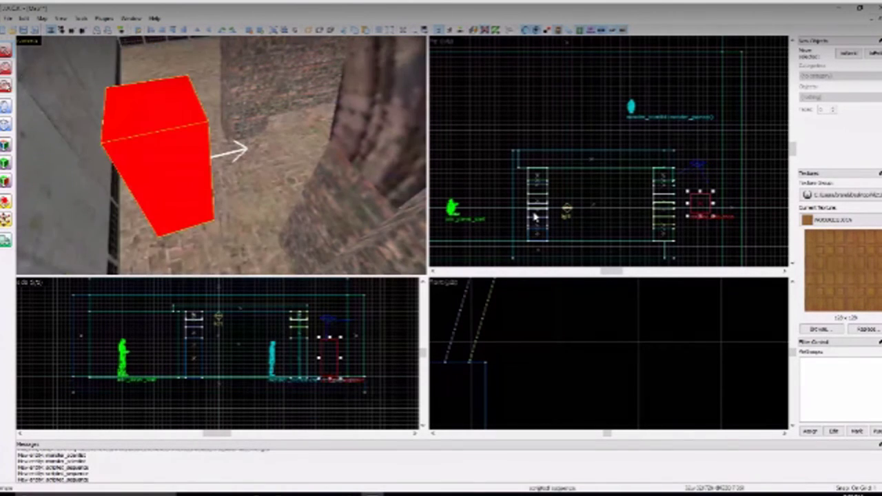
{"action": "key", "text": "z"}
{"action": "key", "text": "w"}
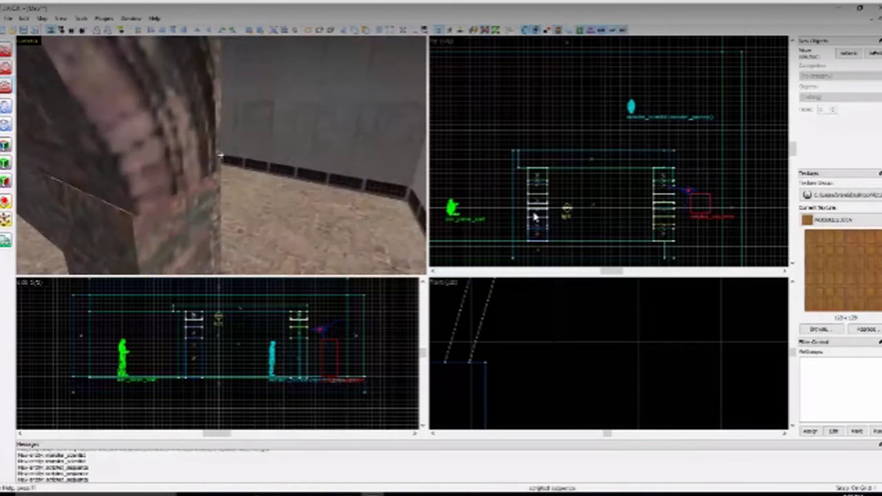
{"action": "key", "text": "s"}
{"action": "key", "text": "w"}
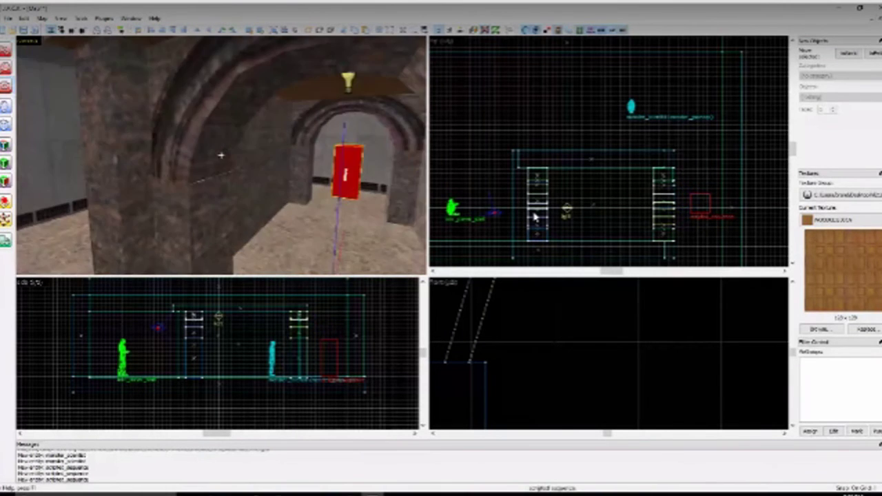
{"action": "key", "text": "a"}
{"action": "key", "text": "d"}
{"action": "key", "text": "w"}
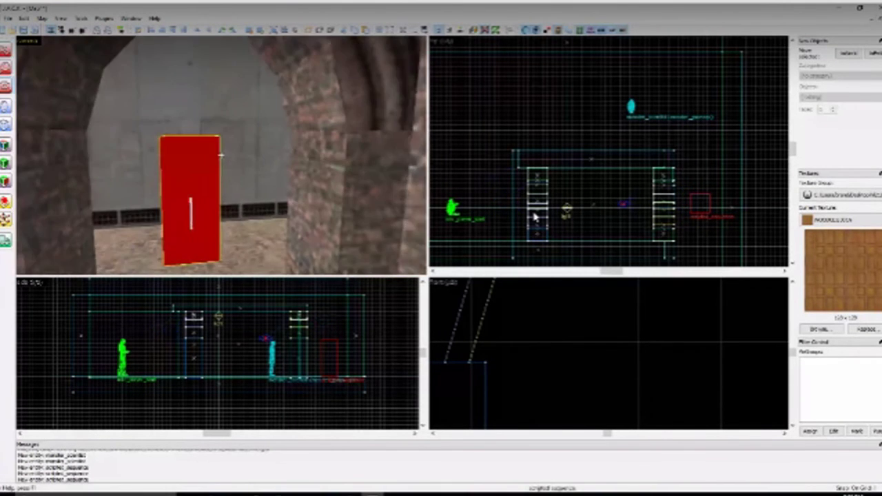
{"action": "key", "text": "a"}
{"action": "key", "text": "z"}
Step: Set the scripted_sequence entity's Name attribute to sci_run in its object properties
{"action": "left_click", "coordinate": [9, 53]}
{"action": "right_click", "coordinate": [193, 181]}
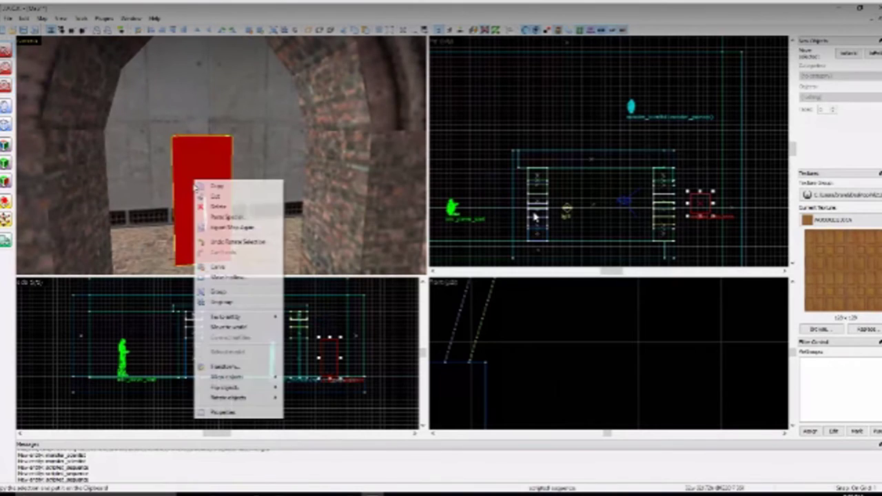
{"action": "left_click", "coordinate": [231, 412]}
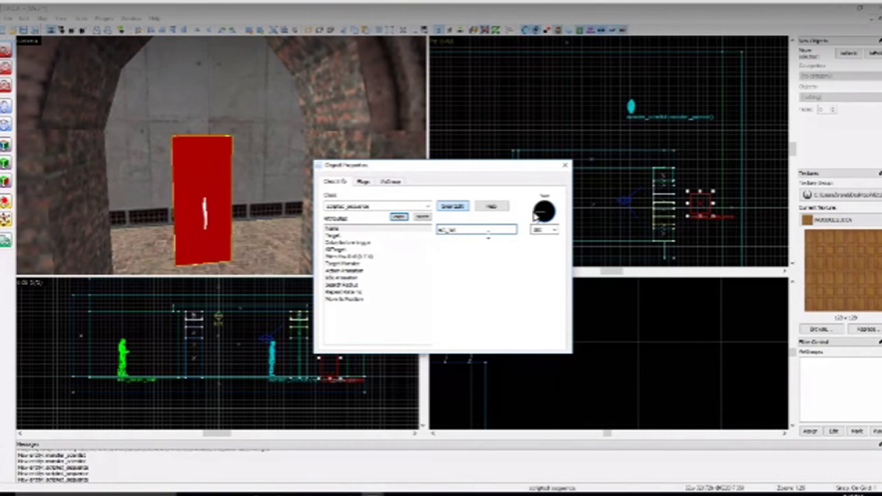
{"action": "left_click", "coordinate": [417, 229]}
{"action": "left_click", "coordinate": [565, 165]}
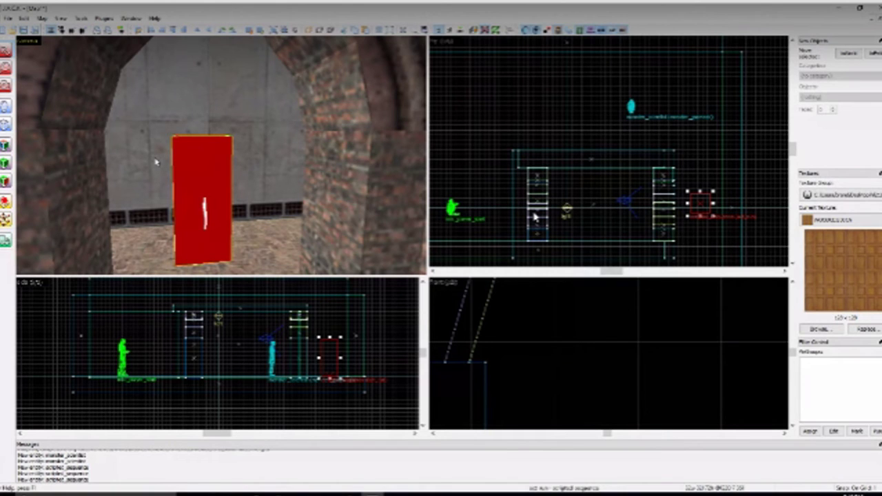
Step: Place a second scripted_sequence entity on the floor between the player start and the near arch
{"action": "left_click", "coordinate": [6, 85]}
{"action": "left_click_drag", "start_coordinate": [138, 131], "coordinate": [220, 165]}
{"action": "key", "text": "s"}
{"action": "key", "text": "w"}
{"action": "left_click", "coordinate": [5, 106]}
{"action": "left_click", "coordinate": [220, 189]}
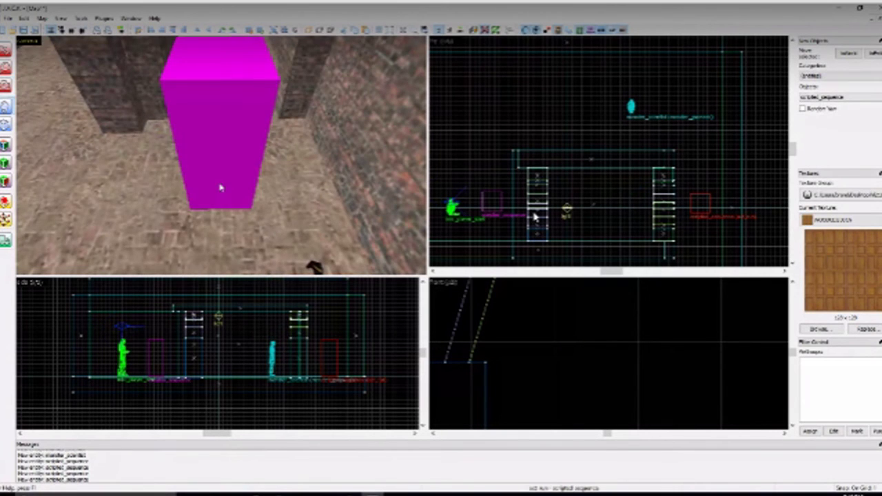
{"action": "key", "text": "a"}
{"action": "key", "text": "d"}
{"action": "left_click", "coordinate": [5, 50]}
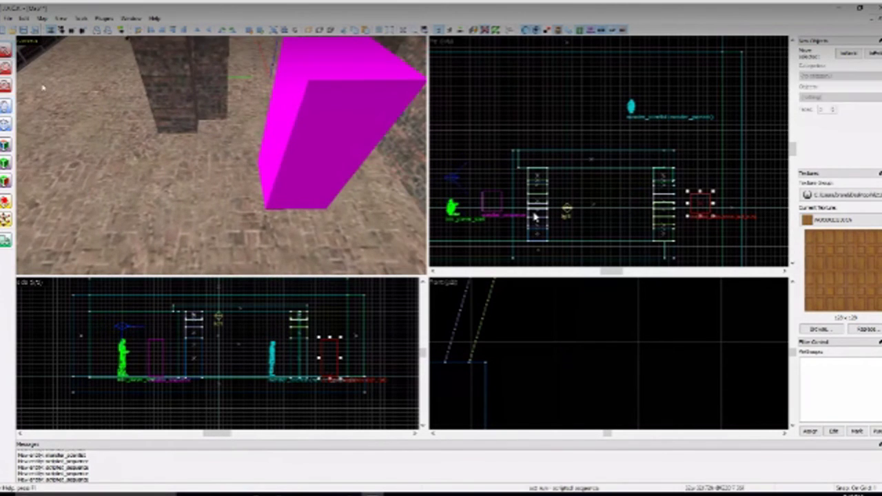
Step: Select the player start and move it out of the corridor's line to the open floor beside the near arch
{"action": "left_click", "coordinate": [297, 166]}
{"action": "left_click", "coordinate": [6, 86]}
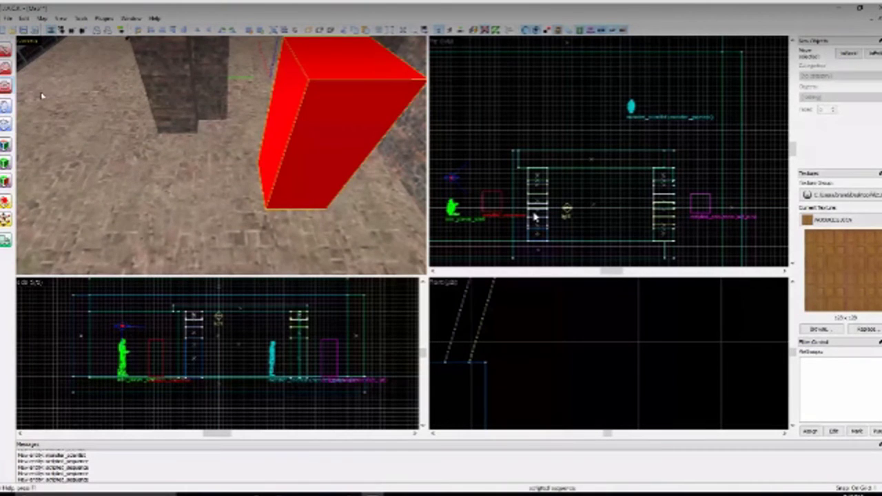
{"action": "left_click_drag", "start_coordinate": [68, 111], "coordinate": [220, 159]}
{"action": "key", "text": "s"}
{"action": "key", "text": "a"}
{"action": "key", "text": "z"}
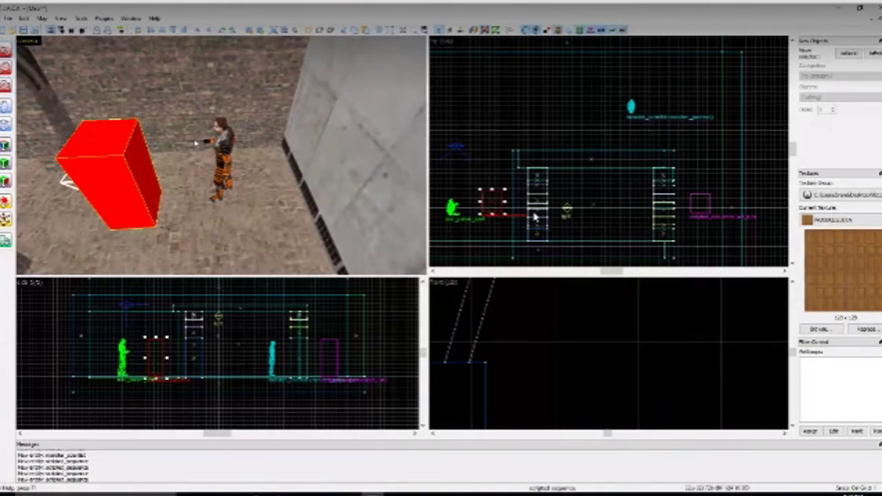
{"action": "left_click", "coordinate": [228, 157]}
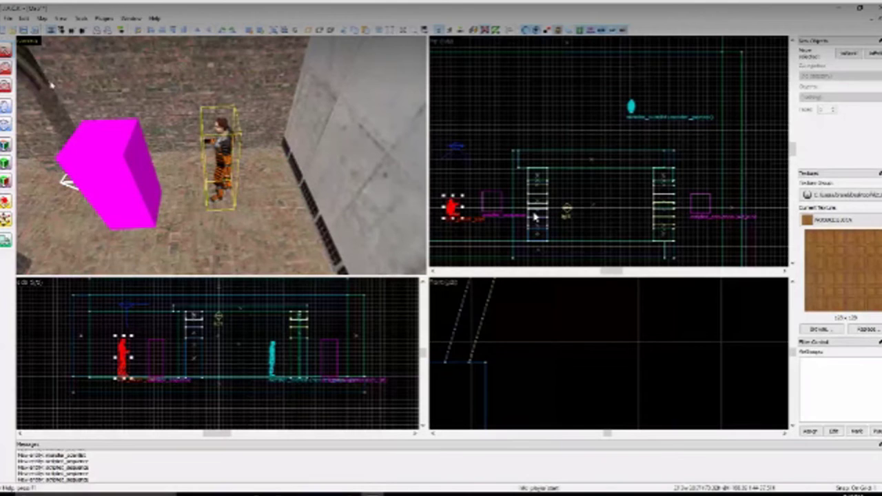
{"action": "key", "text": "space"}
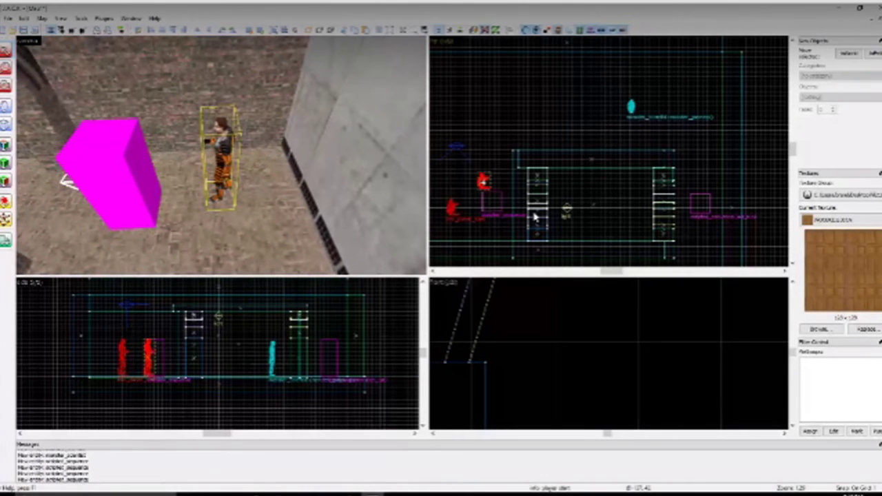
{"action": "left_click_drag", "start_coordinate": [484, 181], "coordinate": [490, 138]}
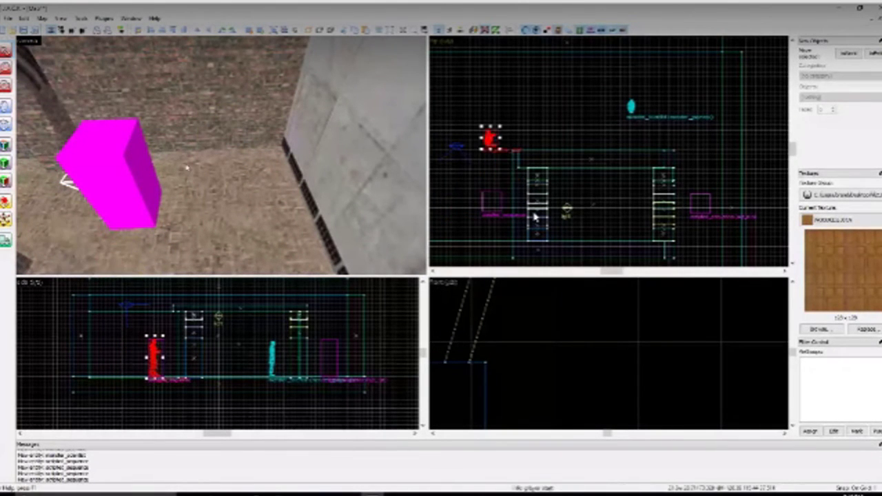
Step: Move the new scripted_sequence farther from the near arch towards the concrete wall and open its object properties
{"action": "left_click", "coordinate": [147, 177]}
{"action": "left_click_drag", "start_coordinate": [491, 202], "coordinate": [470, 203]}
{"action": "key", "text": "Left"}
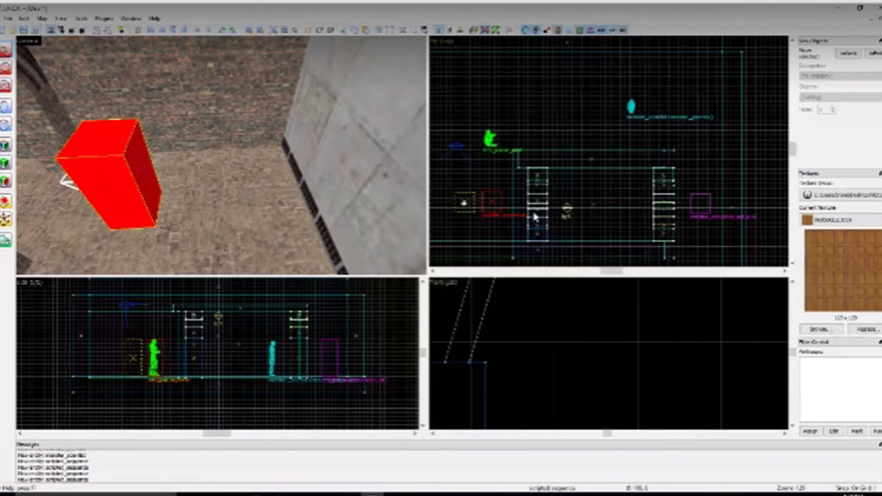
{"action": "key", "text": "Left"}
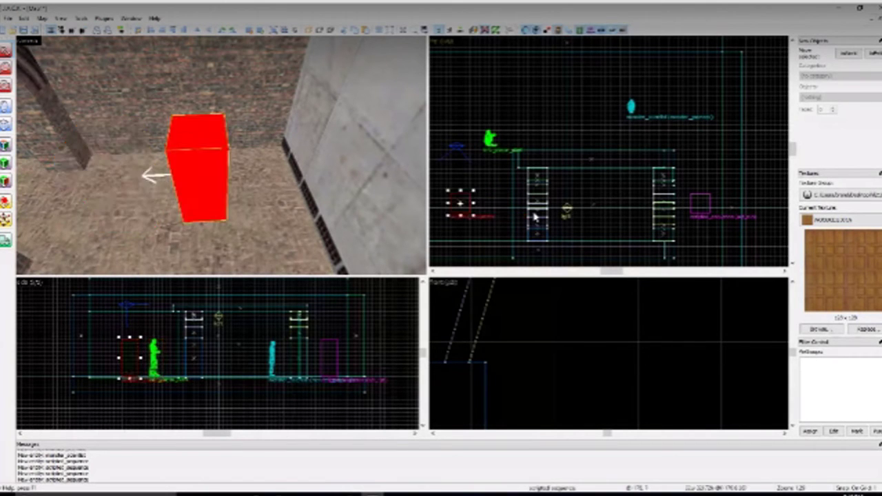
{"action": "key", "text": "Escape"}
{"action": "key", "text": "Left"}
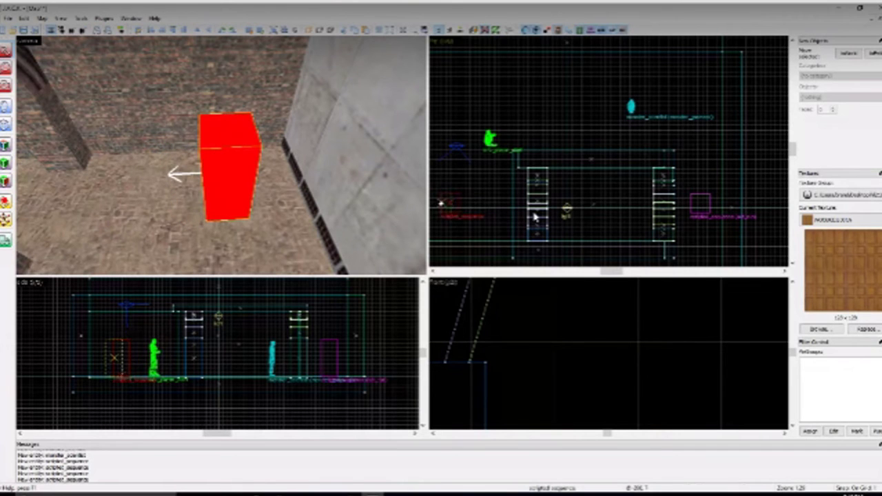
{"action": "key", "text": "z"}
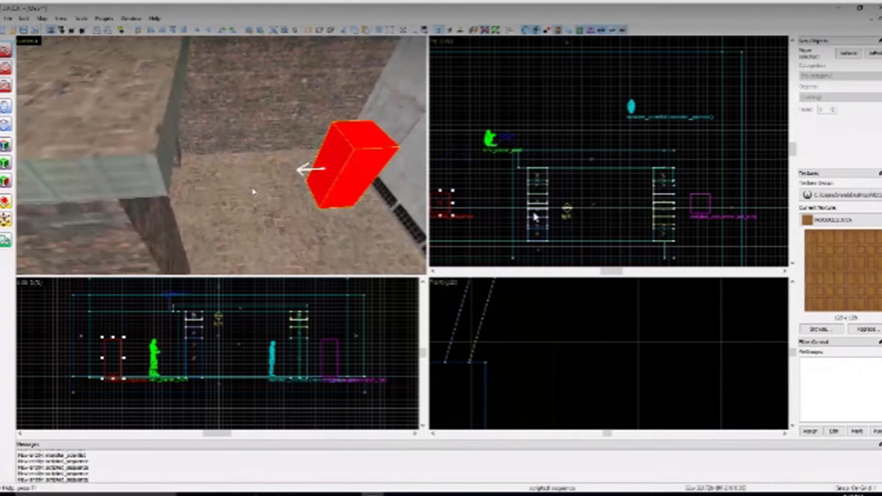
{"action": "key", "text": "w"}
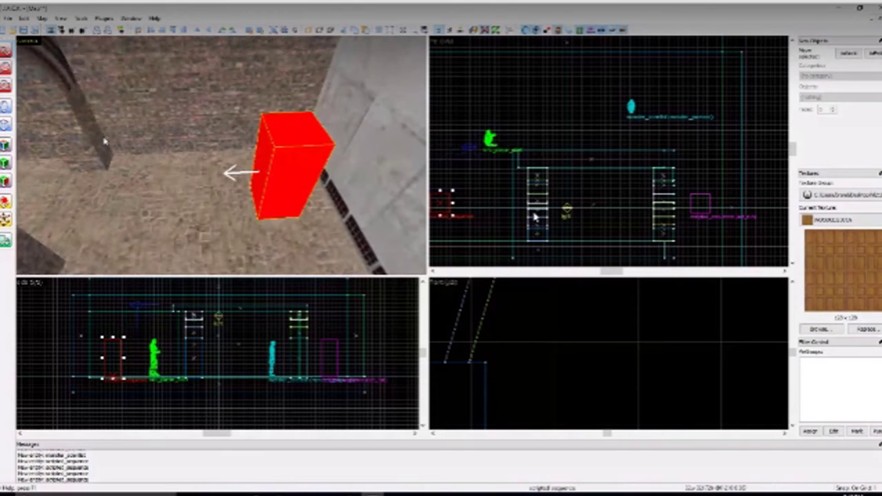
{"action": "right_click", "coordinate": [290, 156]}
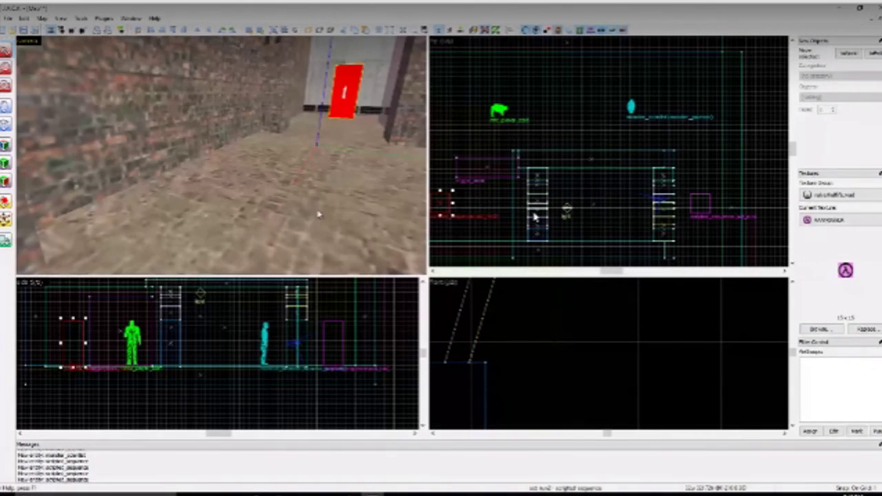
Step: Examine the corridor, the scientist and both scripted_sequences from outside the far arch and from inside the corridor
{"action": "left_click", "coordinate": [319, 213]}
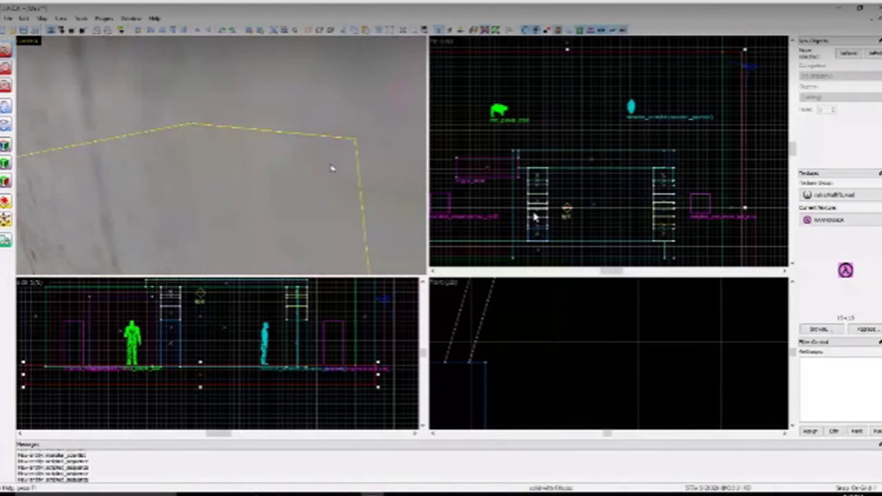
{"action": "key", "text": "w"}
{"action": "left_click", "coordinate": [503, 47]}
{"action": "key", "text": "z"}
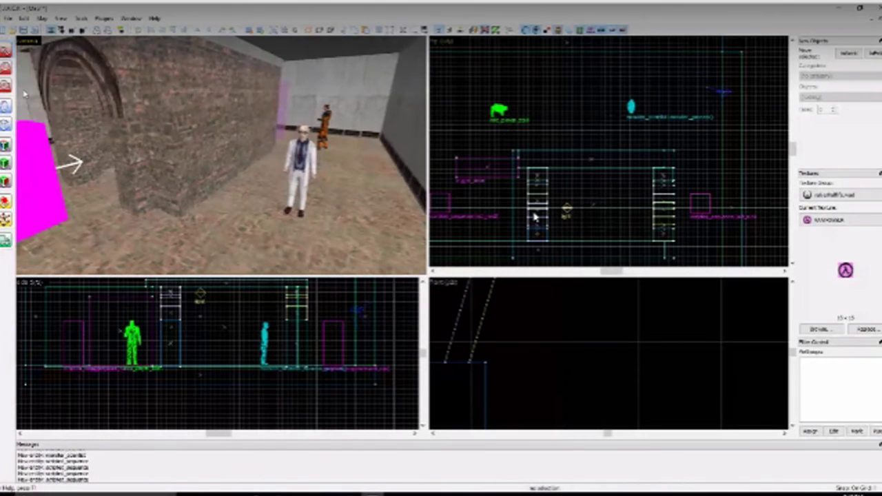
{"action": "key", "text": "a"}
{"action": "left_click", "coordinate": [8, 86]}
{"action": "left_click_drag", "start_coordinate": [108, 118], "coordinate": [220, 155]}
{"action": "key", "text": "w"}
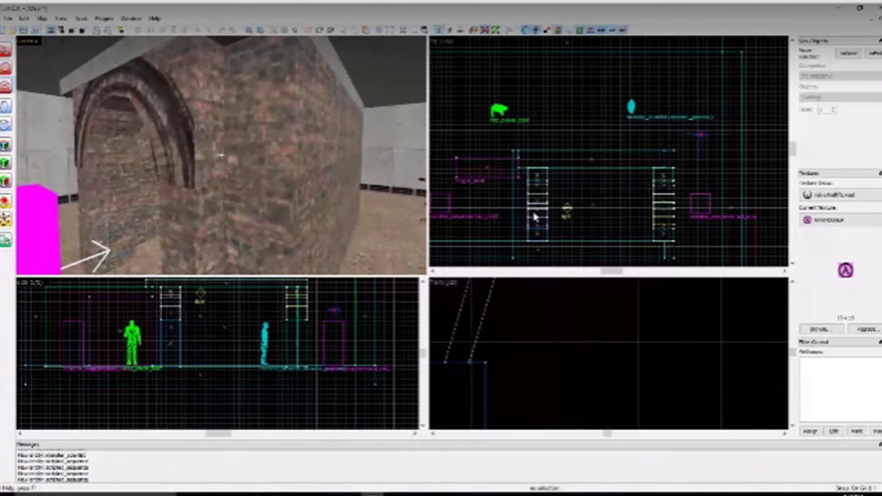
{"action": "key", "text": "a"}
{"action": "key", "text": "d"}
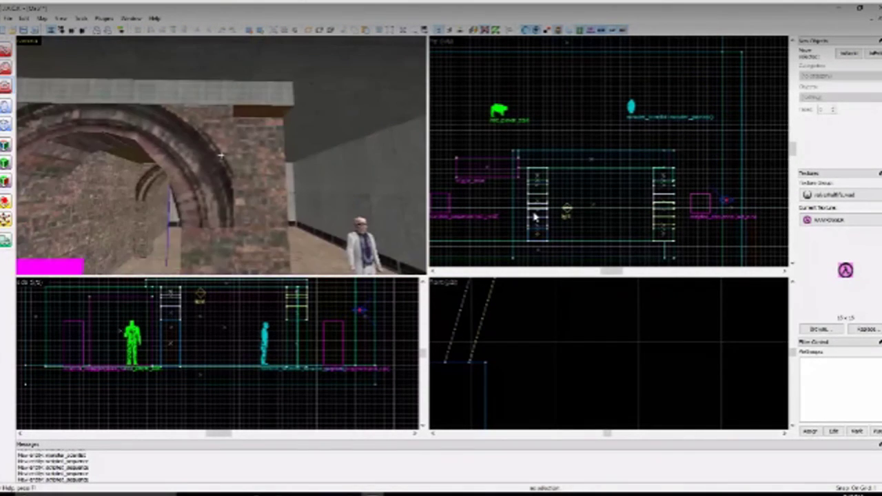
{"action": "key", "text": "w"}
{"action": "key", "text": "s"}
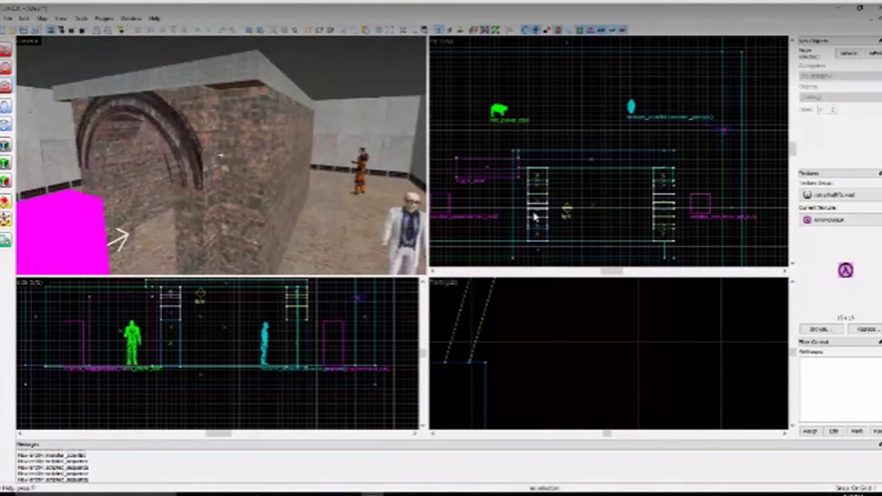
{"action": "key", "text": "a"}
{"action": "key", "text": "w"}
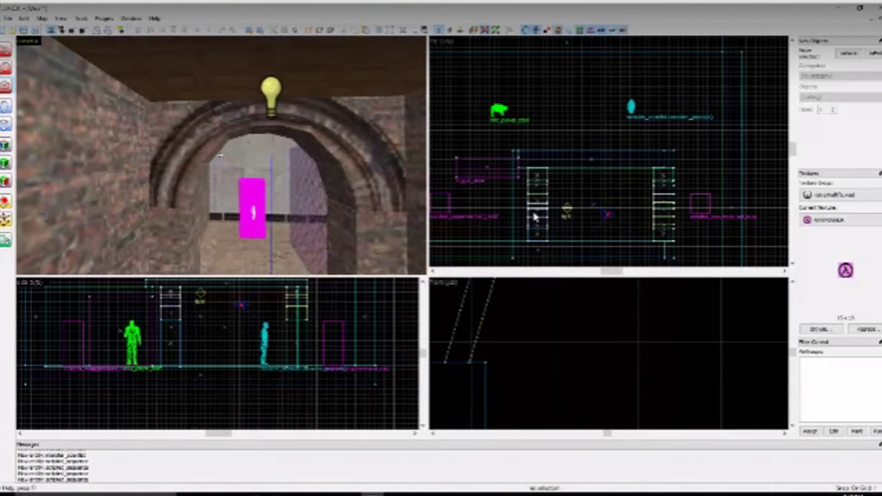
{"action": "key", "text": "s"}
{"action": "key", "text": "d"}
{"action": "key", "text": "z"}
Step: Start running the map and save it in Half-Life's maps folder in a Half-Life format instead of a J.A.C.K. project
{"action": "left_click", "coordinate": [9, 19]}
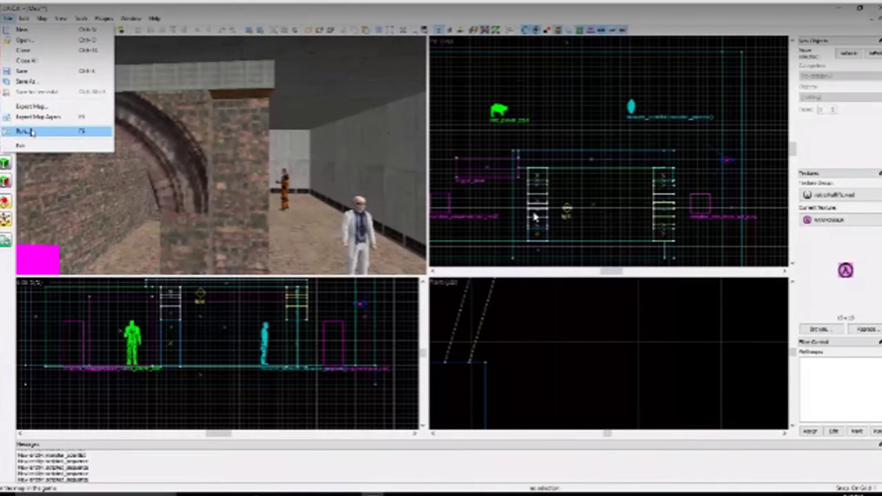
{"action": "left_click", "coordinate": [31, 132]}
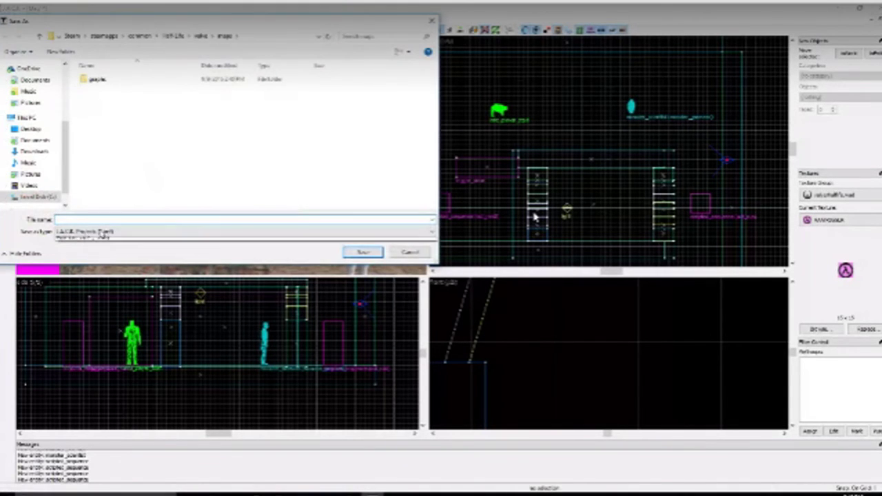
{"action": "left_click", "coordinate": [93, 232]}
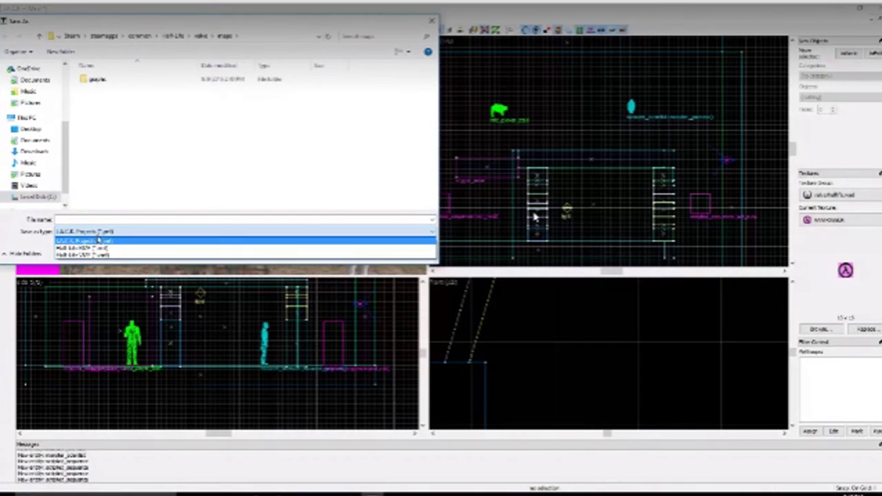
{"action": "left_click", "coordinate": [98, 236]}
{"action": "left_click", "coordinate": [97, 235]}
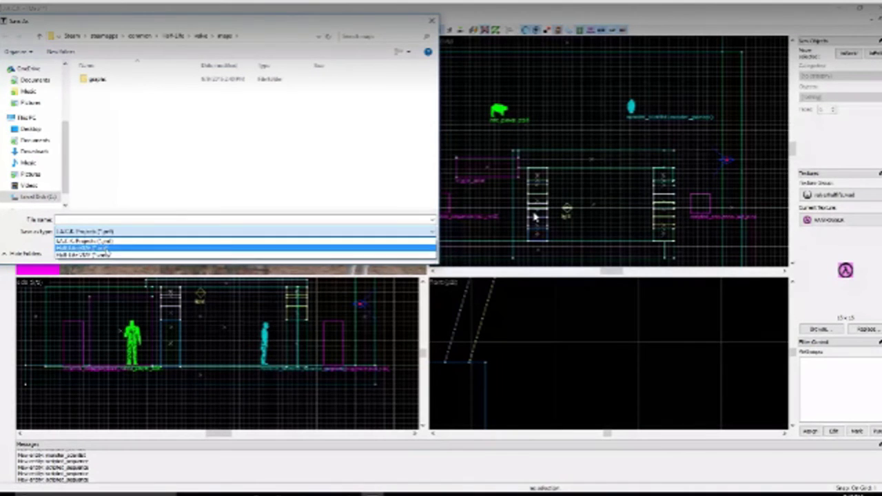
{"action": "left_click", "coordinate": [115, 241]}
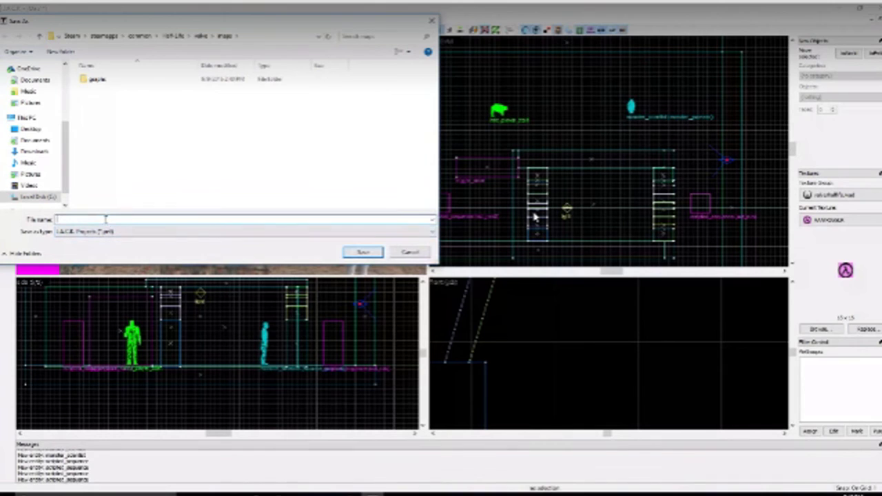
{"action": "left_click", "coordinate": [105, 232]}
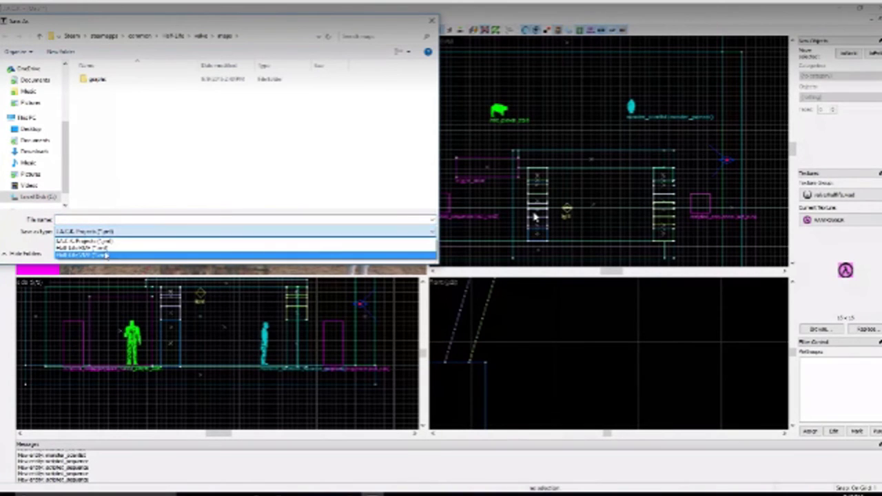
{"action": "left_click", "coordinate": [106, 255]}
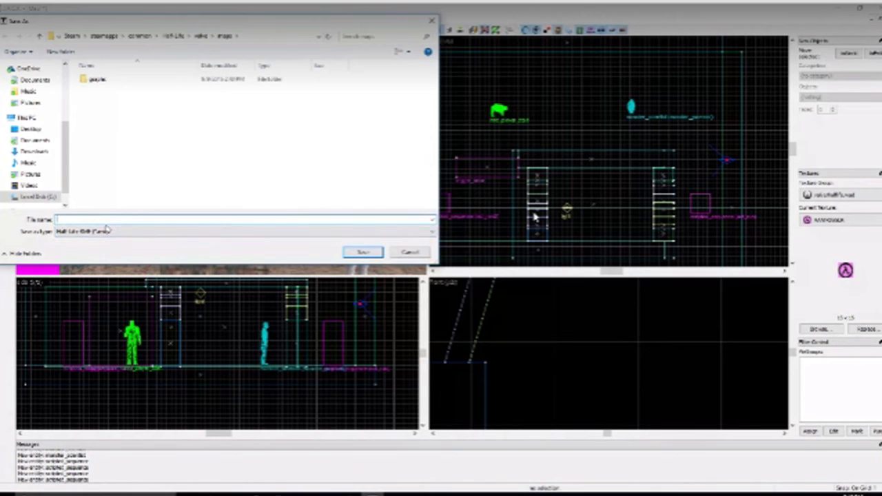
{"action": "type", "text": "orce"}
{"action": "left_click", "coordinate": [355, 253]}
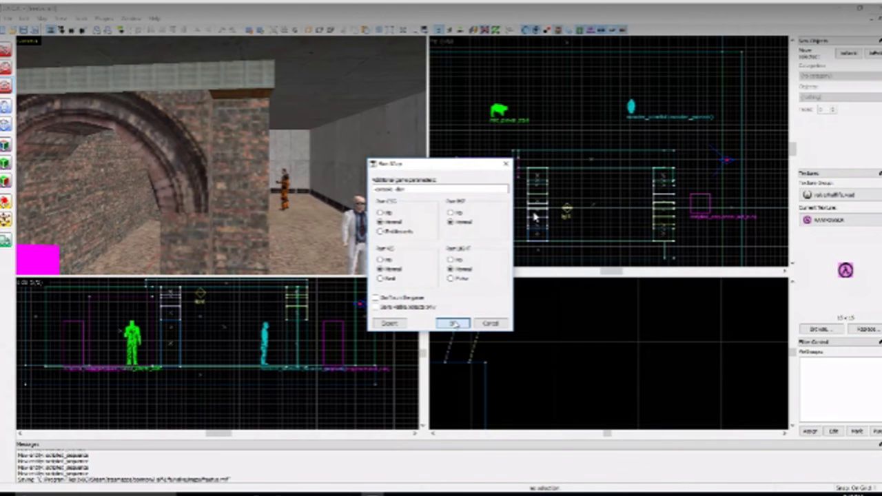
Step: Compile the map with CSG, BSP, VIS and LIGHT set to Normal, and dismiss the pop-ups shown at game launch
{"action": "key", "text": "Return"}
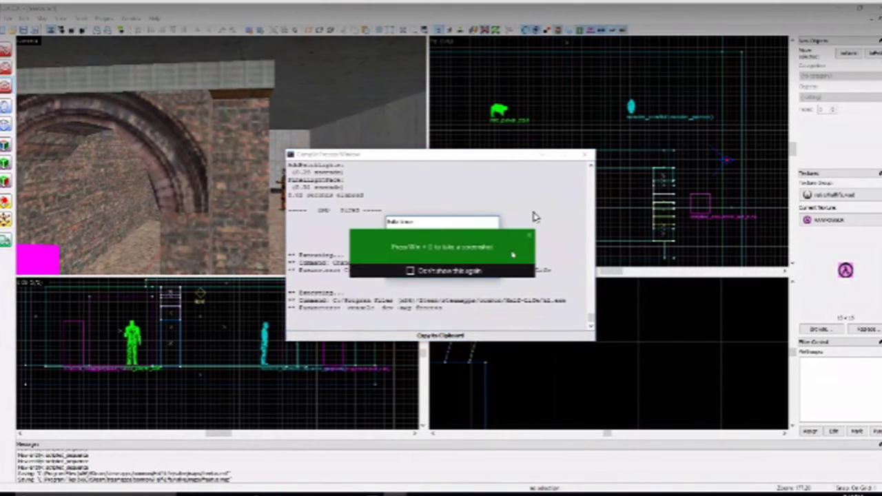
{"action": "left_click", "coordinate": [530, 236]}
{"action": "left_click", "coordinate": [472, 267]}
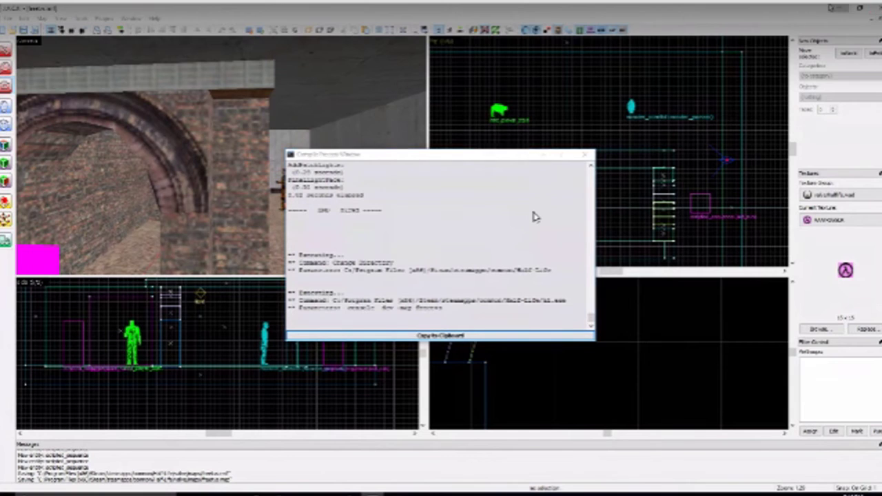
Step: Minimize the map editor, open the mod's desktop folder, and open a second File Explorer window
{"action": "left_click", "coordinate": [830, 7]}
{"action": "double_click", "coordinate": [829, 70]}
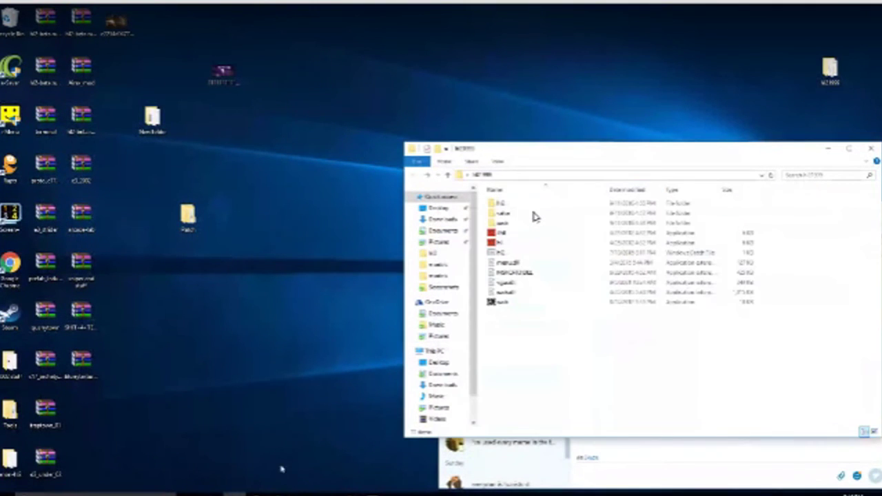
{"action": "left_click", "coordinate": [237, 493]}
{"action": "left_click", "coordinate": [218, 446]}
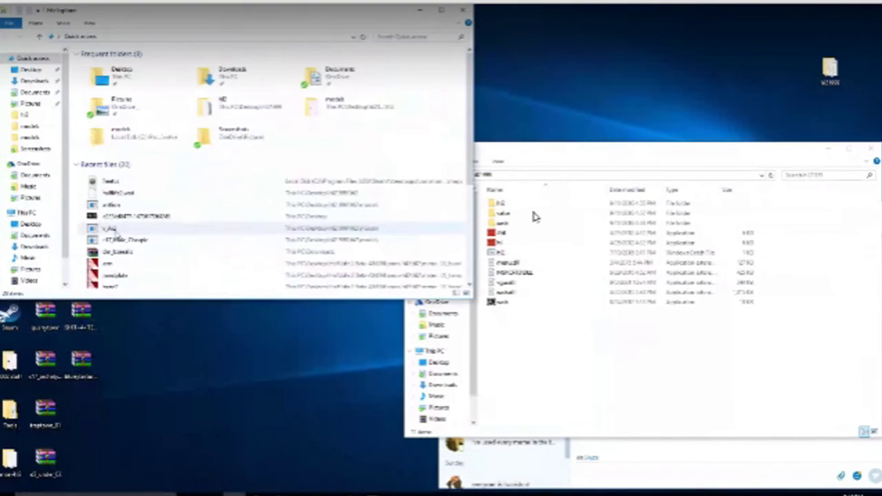
Step: Open the maps folder of Steam's Half-Life installation, going through Program Files (x86), Steam, steamapps, common and Half-Life
{"action": "scroll", "coordinate": [39, 258], "scroll_direction": "down", "scroll_amount": 2}
{"action": "left_click", "coordinate": [35, 263]}
{"action": "double_click", "coordinate": [103, 104]}
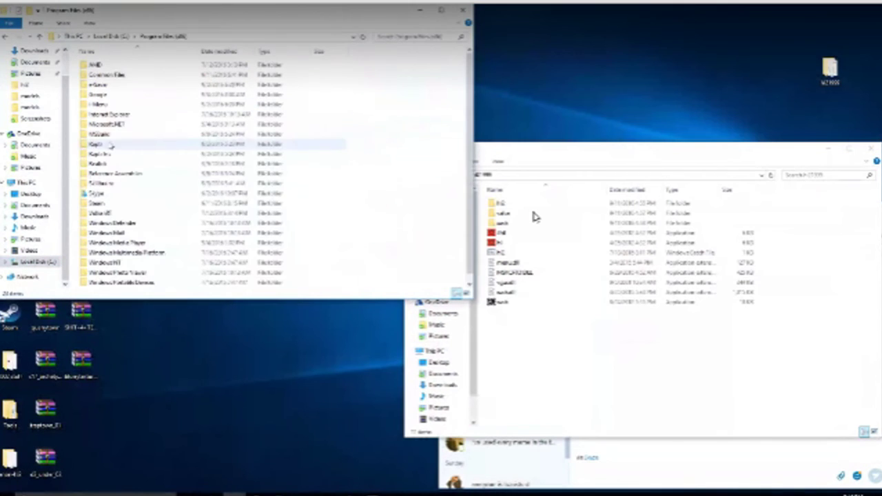
{"action": "double_click", "coordinate": [96, 183]}
{"action": "left_click", "coordinate": [6, 38]}
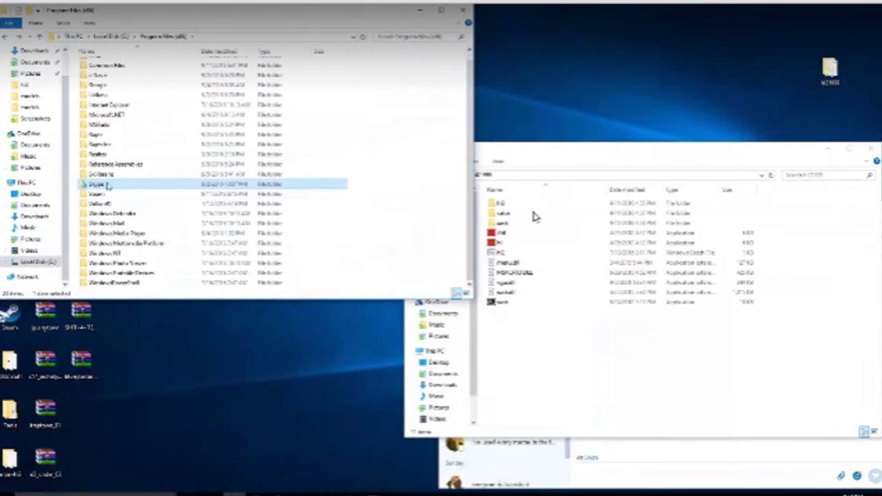
{"action": "double_click", "coordinate": [105, 190]}
{"action": "left_click", "coordinate": [108, 253]}
{"action": "double_click", "coordinate": [107, 254]}
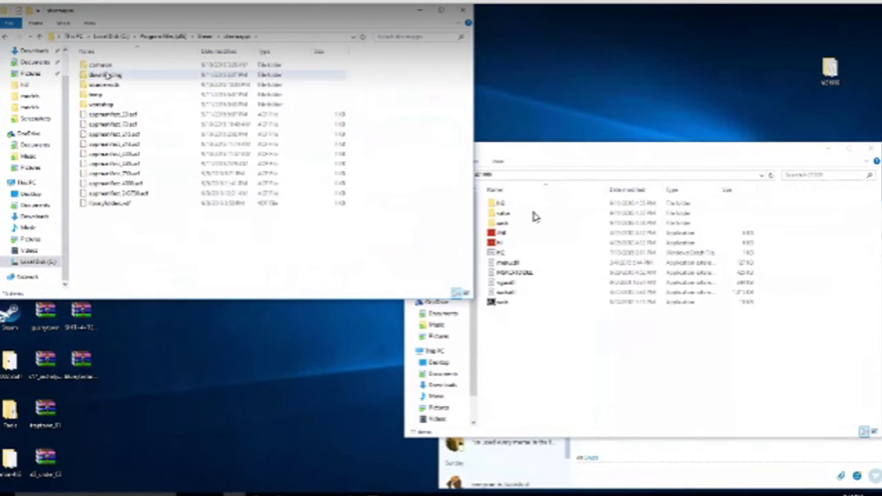
{"action": "double_click", "coordinate": [96, 64]}
{"action": "double_click", "coordinate": [104, 84]}
{"action": "double_click", "coordinate": [104, 94]}
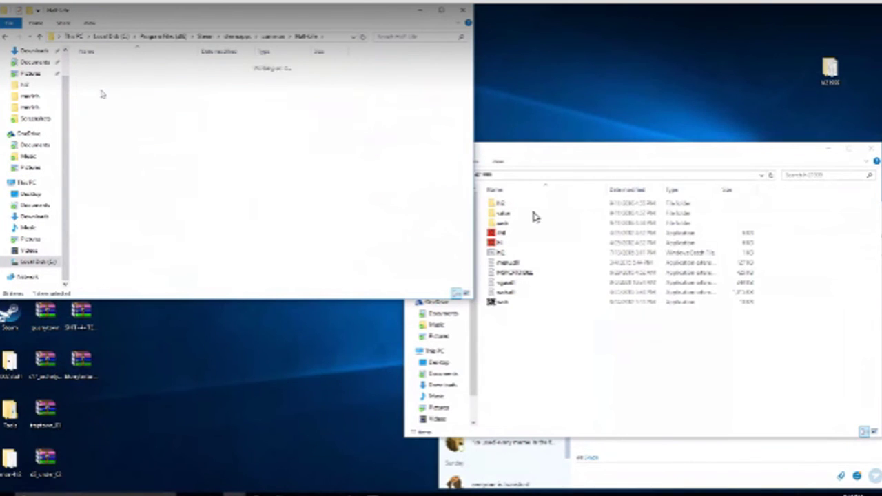
{"action": "double_click", "coordinate": [102, 130]}
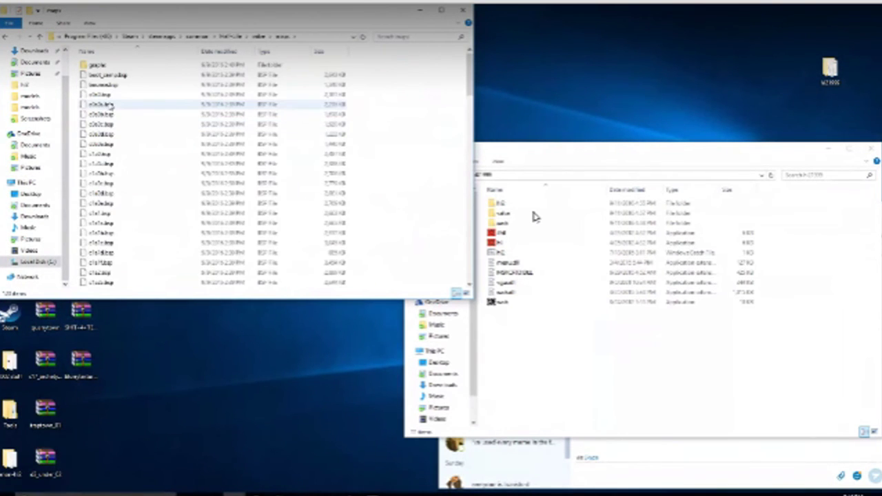
Step: Find the newly compiled map's files in the maps folder and single out its BSP file among them
{"action": "scroll", "coordinate": [114, 124], "scroll_direction": "down", "scroll_amount": 8}
{"action": "scroll", "coordinate": [115, 125], "scroll_direction": "down", "scroll_amount": 4}
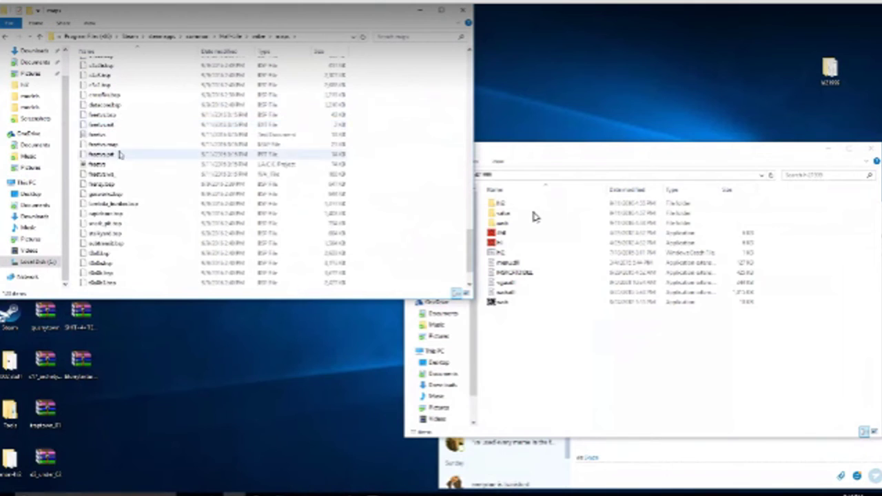
{"action": "left_click", "coordinate": [157, 184]}
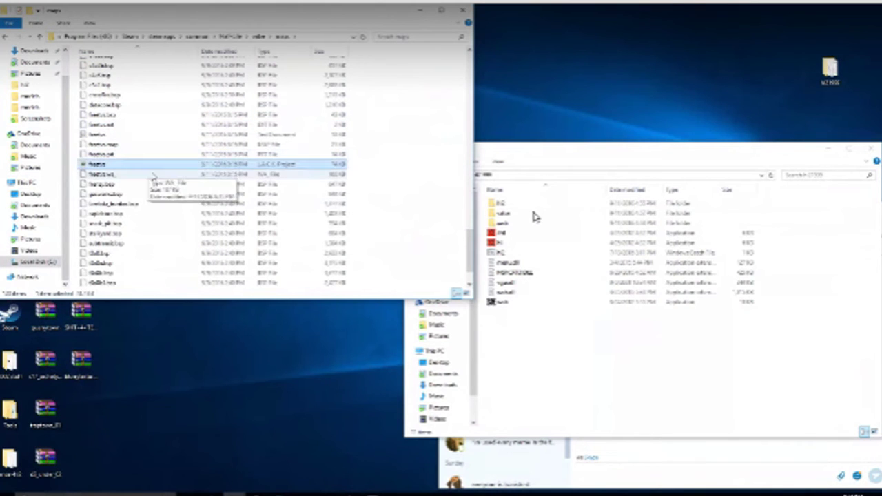
{"action": "left_click", "coordinate": [138, 167]}
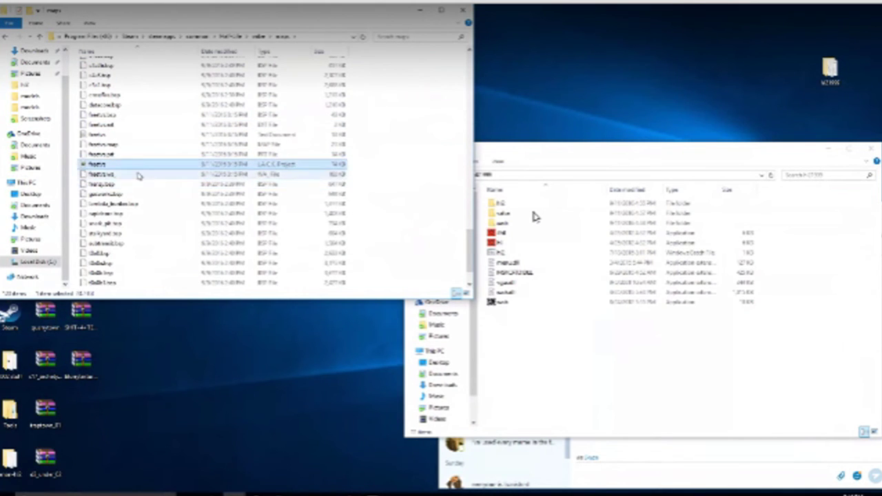
{"action": "left_click", "coordinate": [138, 174]}
{"action": "left_click", "coordinate": [142, 165]}
{"action": "left_click", "coordinate": [250, 175]}
{"action": "left_click", "coordinate": [246, 165]}
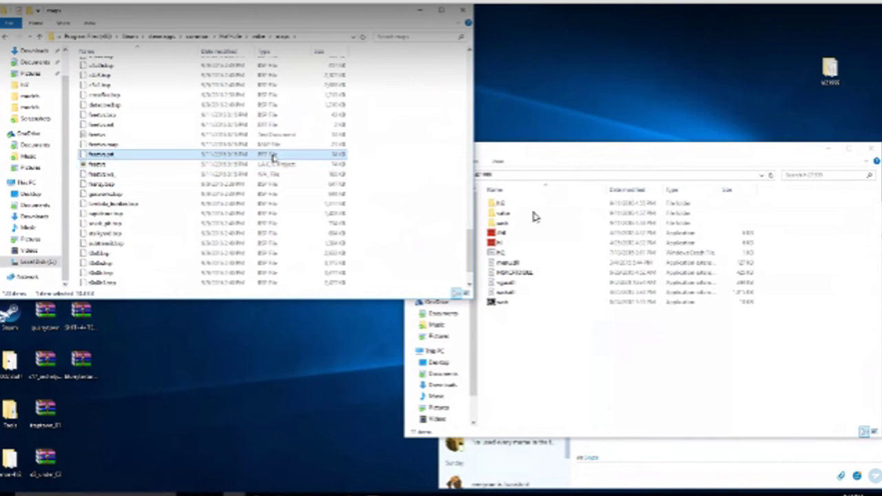
{"action": "left_click", "coordinate": [273, 115]}
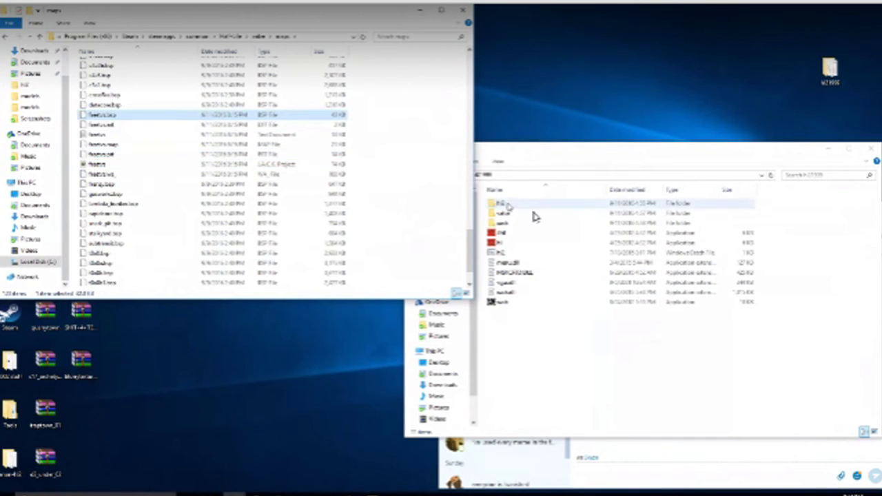
Step: Copy the compiled BSP file into the maps folder of the Half-Life 2: 1999 mod
{"action": "double_click", "coordinate": [508, 205]}
{"action": "double_click", "coordinate": [509, 224]}
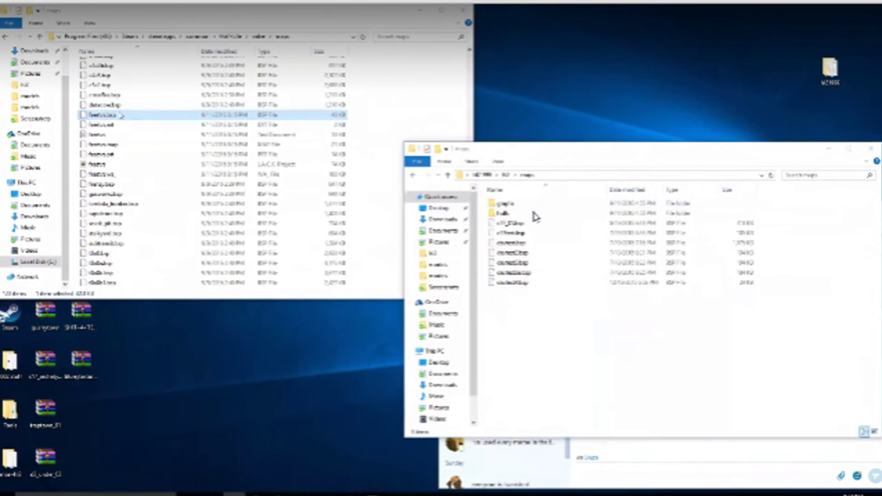
{"action": "right_click", "coordinate": [119, 113]}
{"action": "left_click", "coordinate": [143, 218]}
{"action": "right_click", "coordinate": [503, 317]}
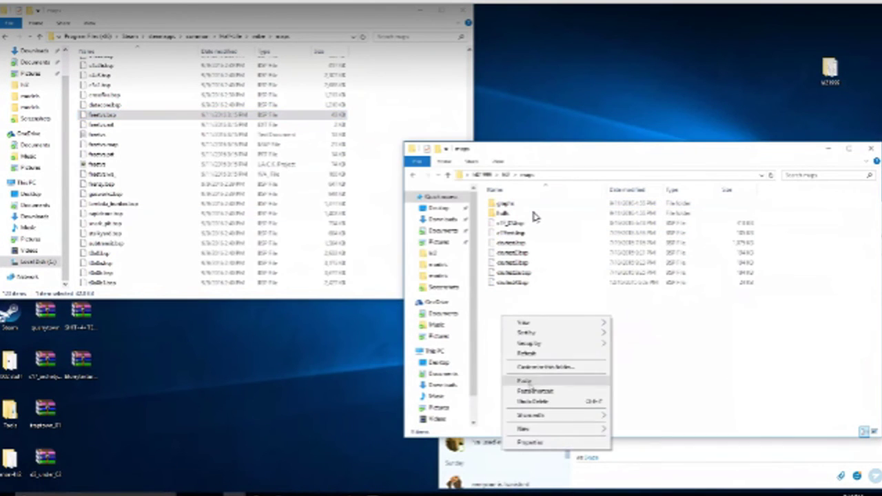
{"action": "left_click", "coordinate": [524, 380]}
Step: Switch to the Steam library and launch Half-Life 2: 1999
{"action": "left_click", "coordinate": [303, 493]}
{"action": "left_click", "coordinate": [310, 481]}
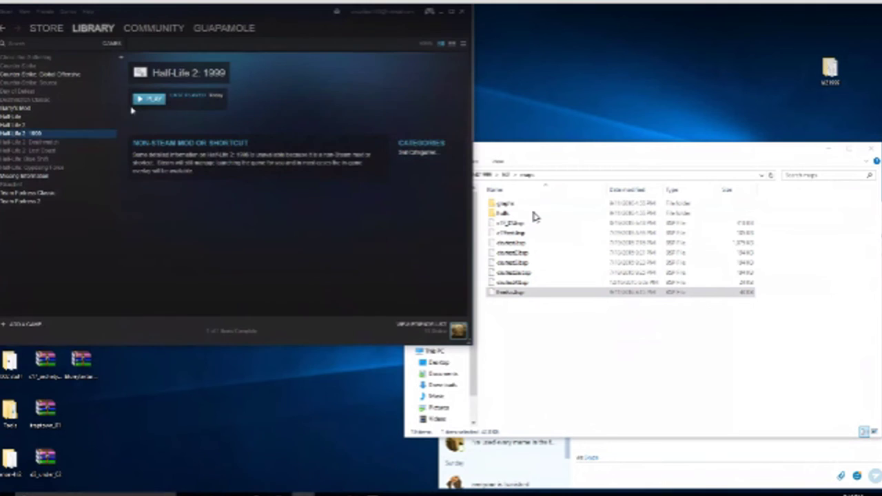
{"action": "left_click", "coordinate": [153, 104]}
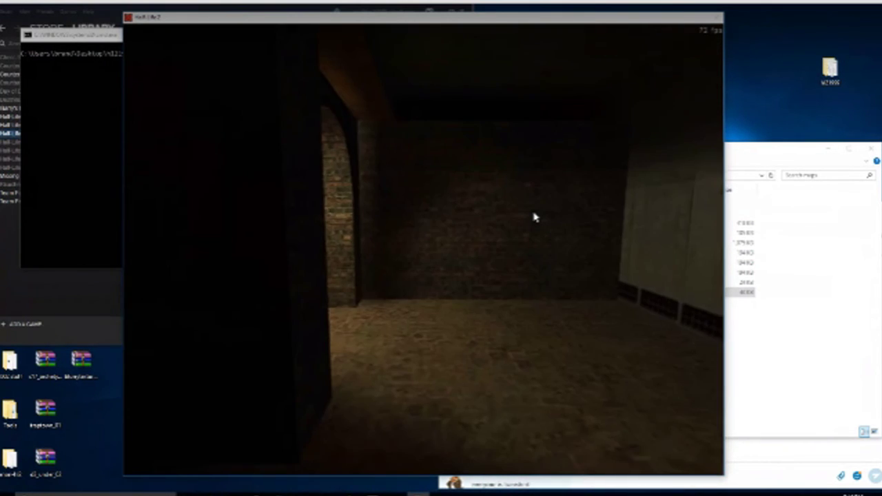
Step: Walk through the brick-arched corridor in the running game and observe how the scientist follows the scripted sequences
{"action": "key", "text": "a"}
{"action": "key", "text": "d"}
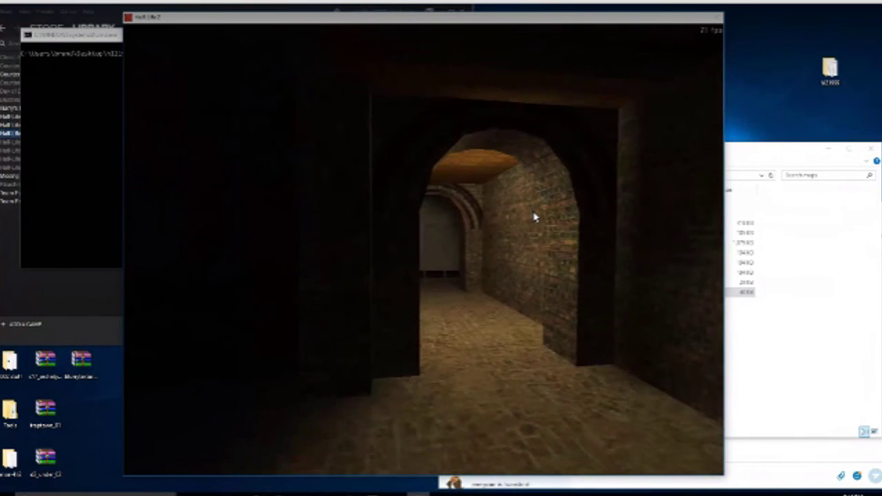
{"action": "key", "text": "w"}
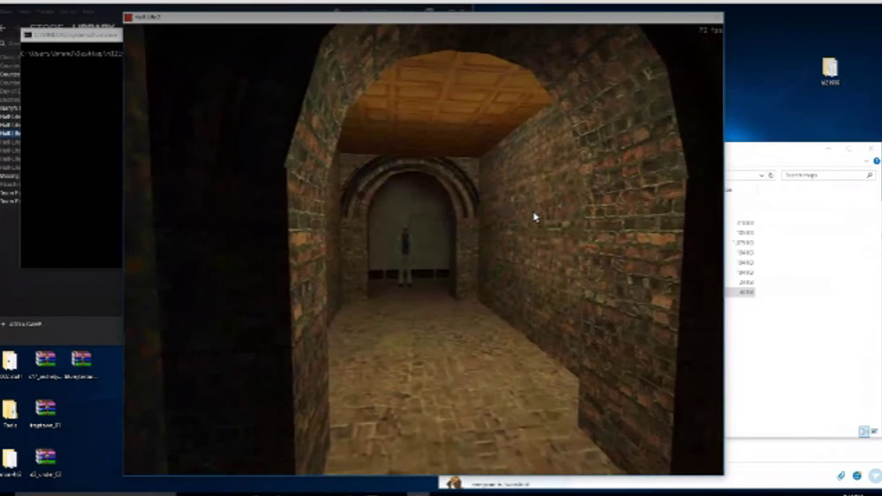
{"action": "key", "text": "w"}
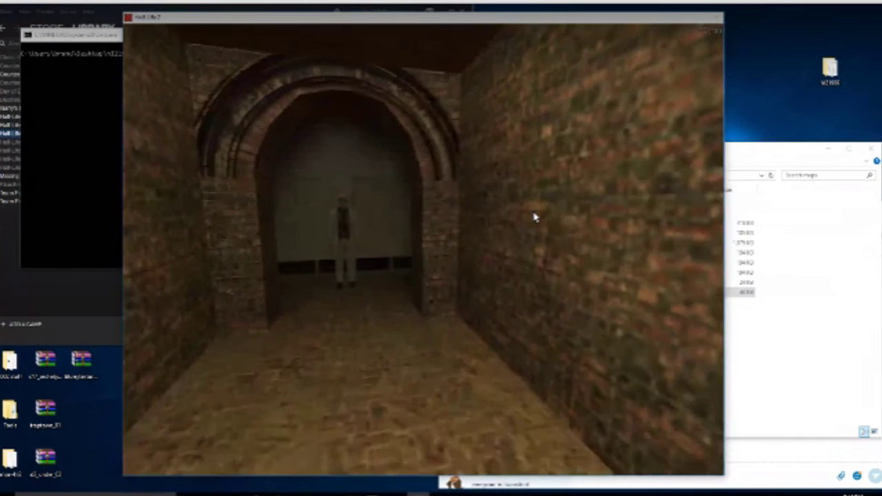
{"action": "key", "text": "s"}
{"action": "key", "text": "a"}
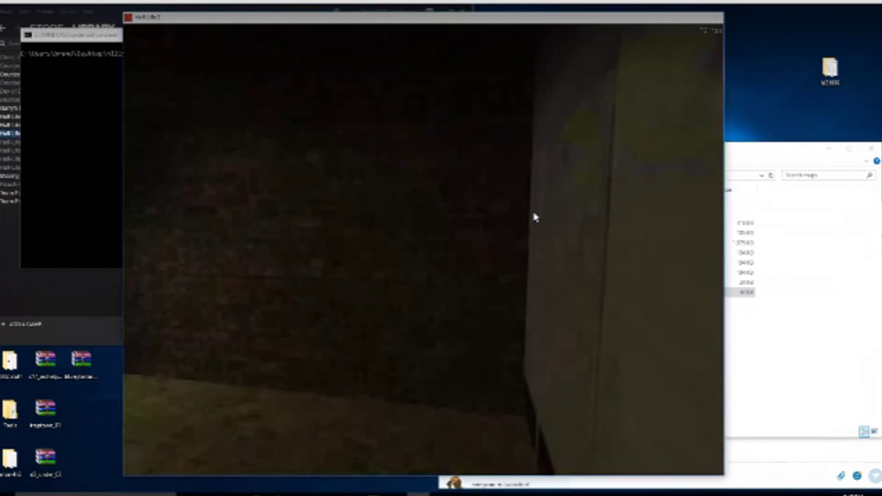
{"action": "key", "text": "w"}
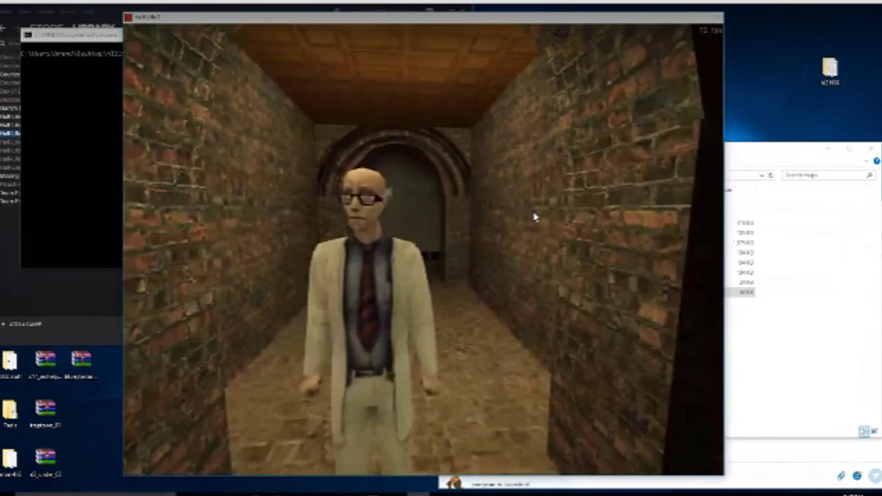
Step: Quit the game, switch back to J.A.C.K. and close the compile output window
{"action": "key", "text": "Escape"}
{"action": "left_click", "coordinate": [212, 405]}
{"action": "left_click", "coordinate": [356, 305]}
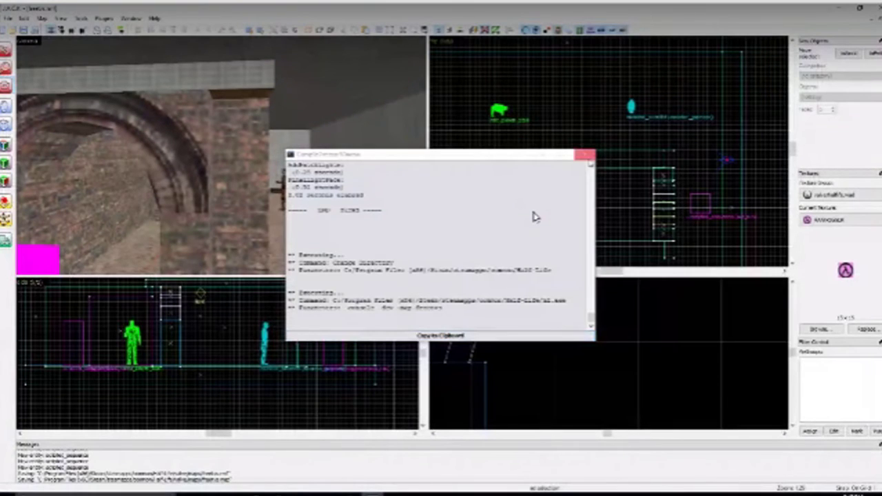
{"action": "key", "text": "Escape"}
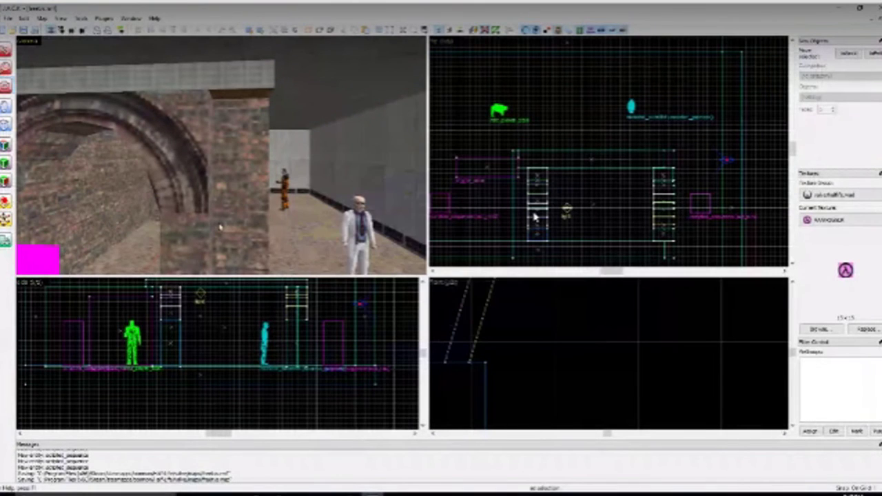
Step: Inspect the object properties of the scripted_sequence beyond the arch at the corridor end away from the trigger
{"action": "scroll", "coordinate": [285, 227], "scroll_direction": "up", "scroll_amount": 3}
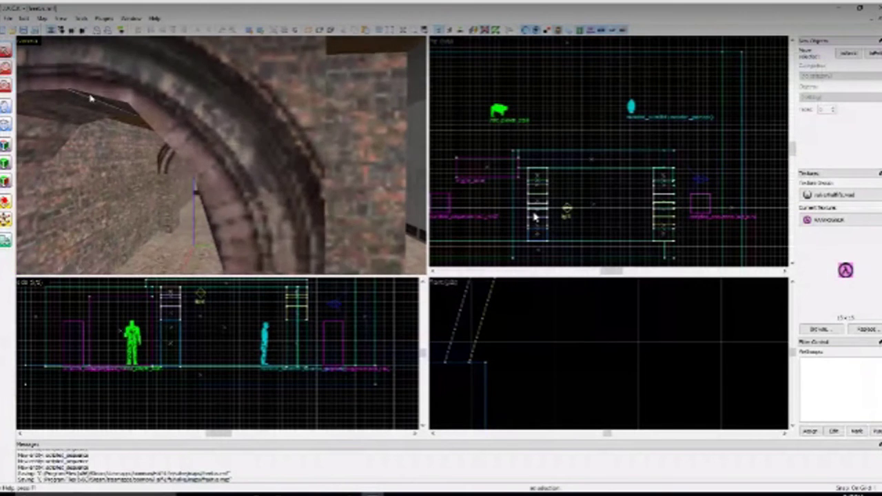
{"action": "scroll", "coordinate": [237, 199], "scroll_direction": "up", "scroll_amount": 5}
{"action": "scroll", "coordinate": [236, 199], "scroll_direction": "up", "scroll_amount": 2}
{"action": "scroll", "coordinate": [236, 173], "scroll_direction": "down", "scroll_amount": 8}
{"action": "left_click", "coordinate": [5, 85]}
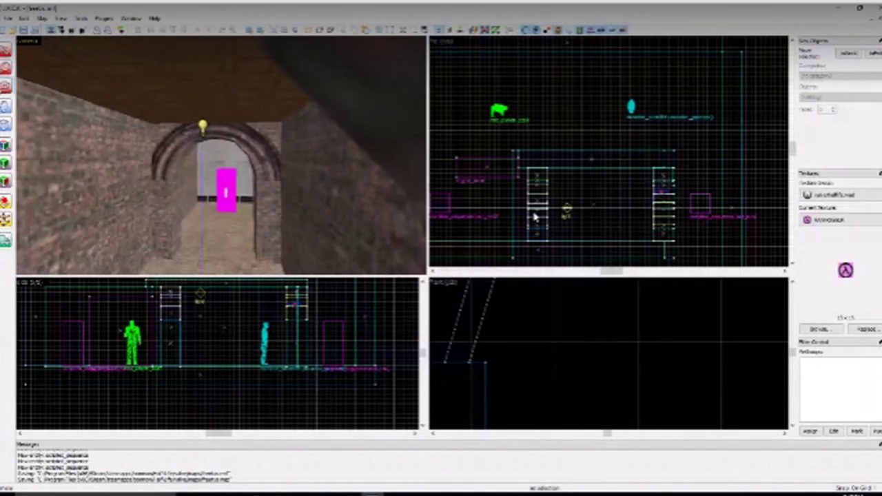
{"action": "left_click_drag", "start_coordinate": [138, 131], "coordinate": [220, 155]}
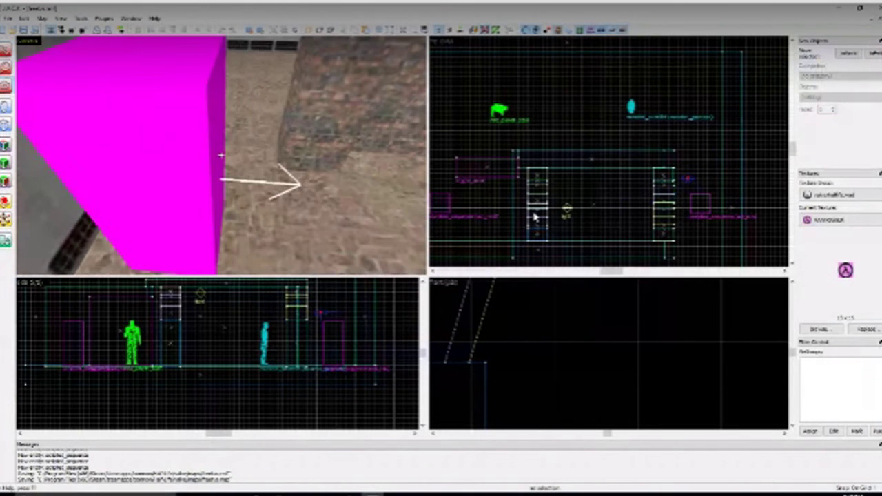
{"action": "left_click", "coordinate": [6, 50]}
{"action": "left_click", "coordinate": [147, 90]}
{"action": "right_click", "coordinate": [147, 90]}
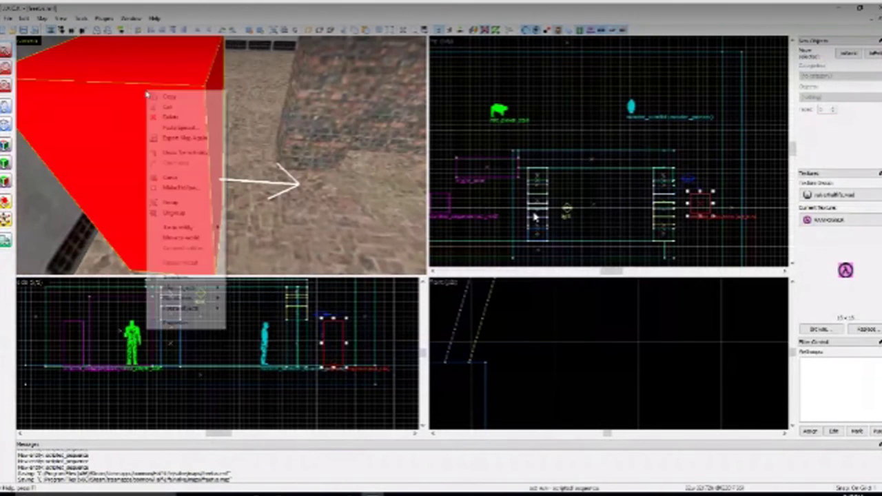
{"action": "left_click", "coordinate": [194, 323]}
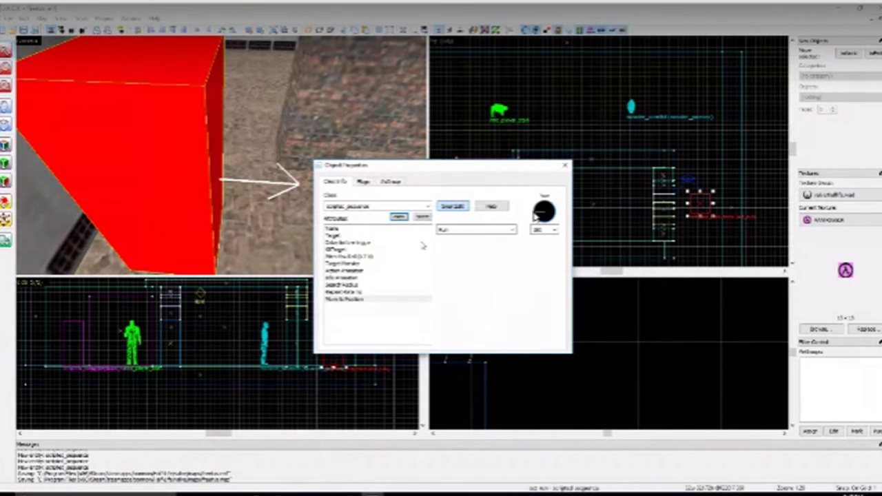
{"action": "left_click", "coordinate": [564, 166]}
{"action": "scroll", "coordinate": [237, 172], "scroll_direction": "down", "scroll_amount": 4}
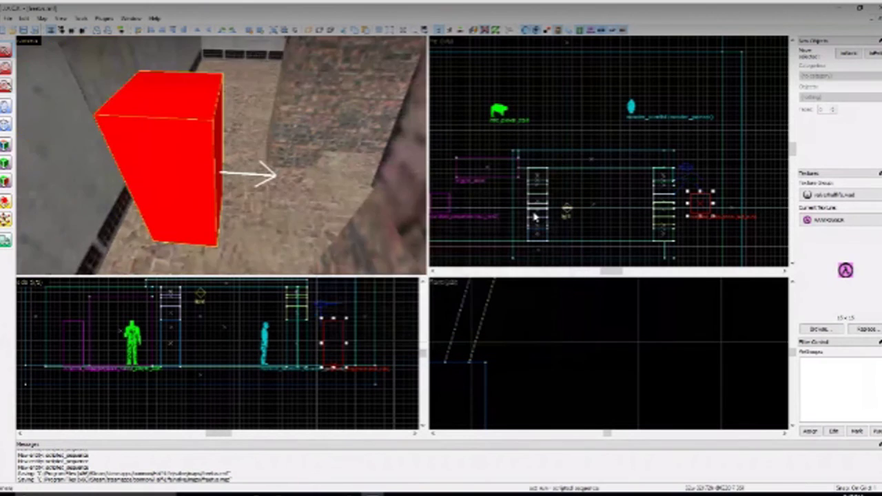
Step: Rotate the second scripted_sequence, near the trigger, until its direction arrow points the opposite way, toward the grey wall
{"action": "left_click", "coordinate": [6, 85]}
{"action": "left_click_drag", "start_coordinate": [159, 131], "coordinate": [279, 157]}
{"action": "left_click_drag", "start_coordinate": [189, 115], "coordinate": [227, 138]}
{"action": "left_click", "coordinate": [8, 51]}
{"action": "key", "text": "d"}
{"action": "key", "text": "w"}
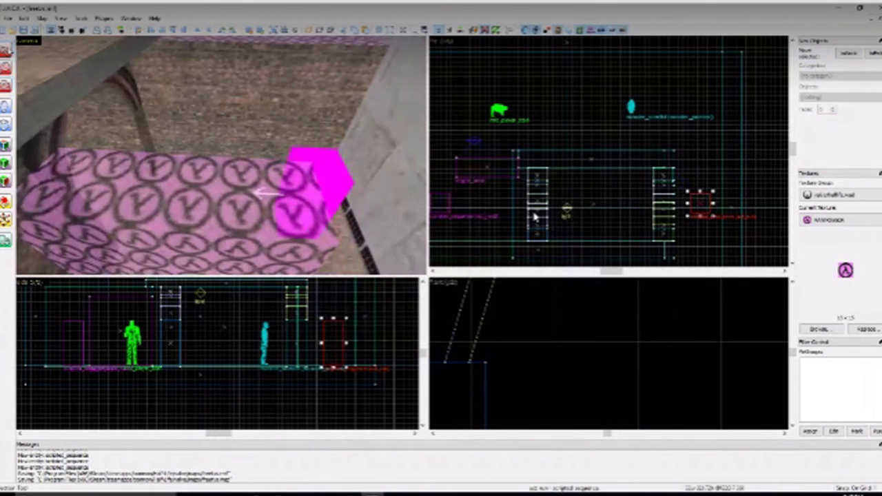
{"action": "left_click", "coordinate": [232, 177]}
{"action": "right_click", "coordinate": [233, 175]}
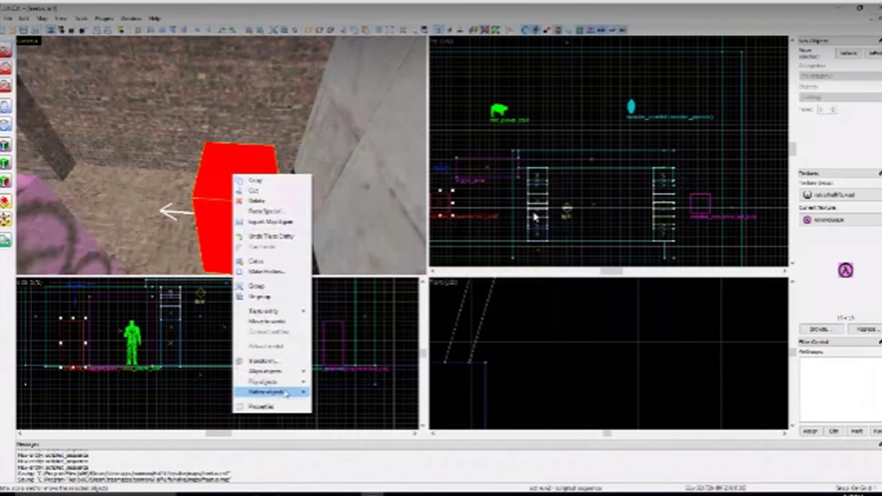
{"action": "left_click", "coordinate": [196, 222]}
{"action": "scroll", "coordinate": [195, 222], "scroll_direction": "up", "scroll_amount": 2}
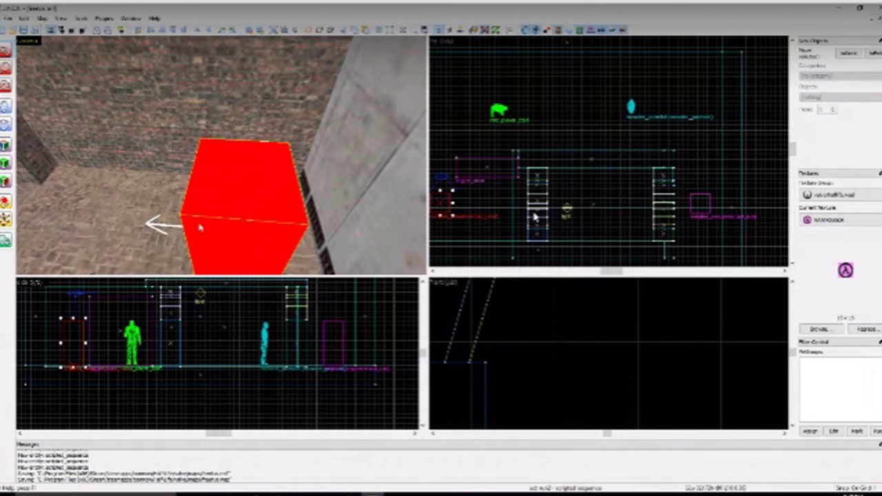
{"action": "right_click", "coordinate": [219, 214]}
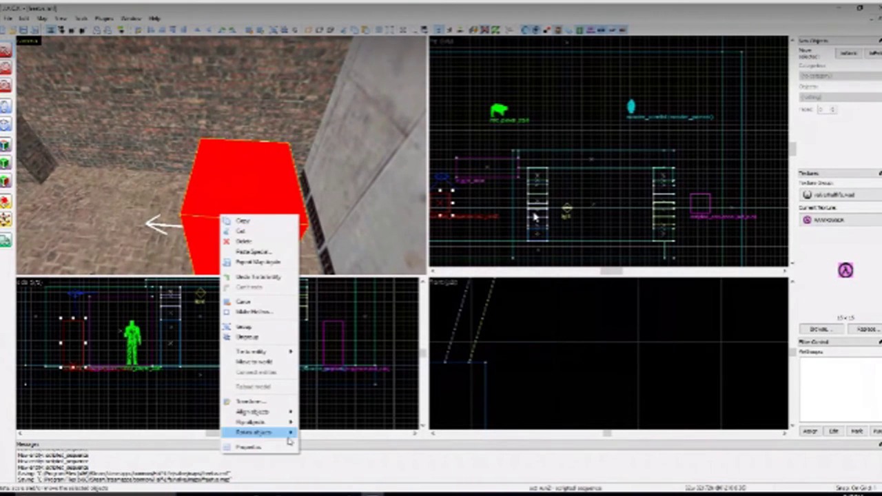
{"action": "mouse_move", "coordinate": [284, 423]}
{"action": "left_click", "coordinate": [331, 431]}
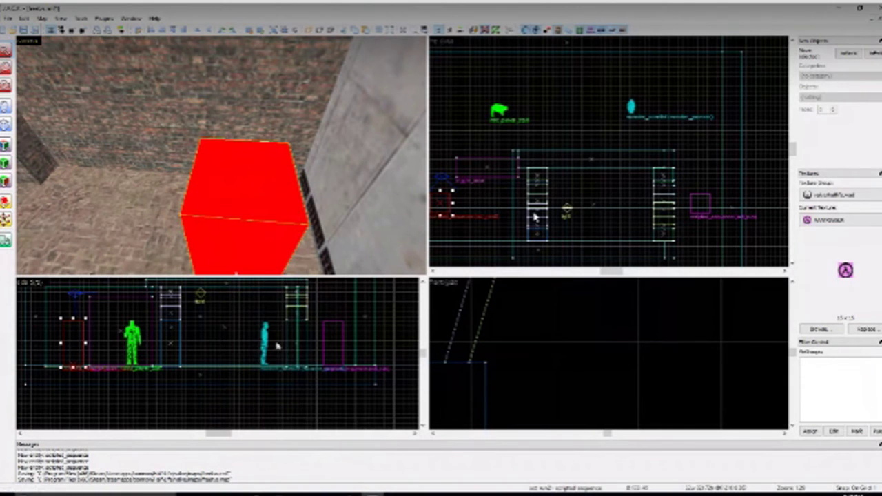
{"action": "mouse_move", "coordinate": [303, 456]}
{"action": "left_click", "coordinate": [358, 459]}
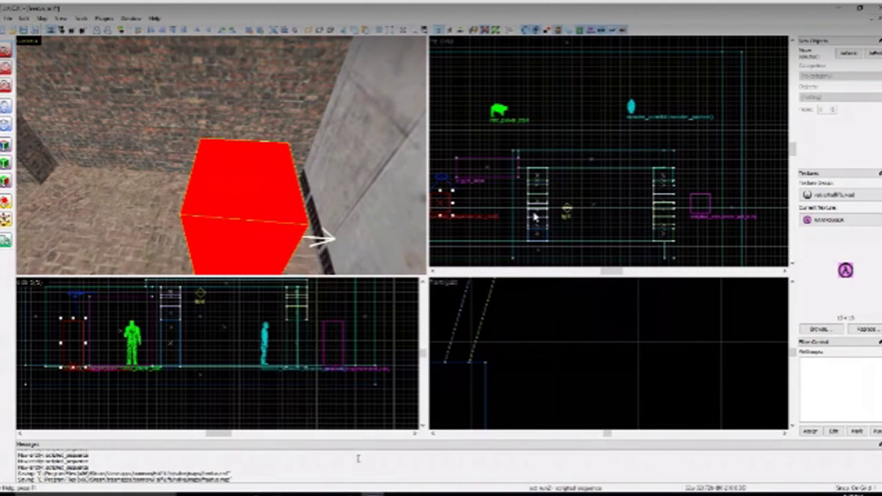
Step: Check the object properties of the rotated scripted_sequence near the trigger
{"action": "right_click", "coordinate": [227, 246]}
{"action": "left_click", "coordinate": [259, 473]}
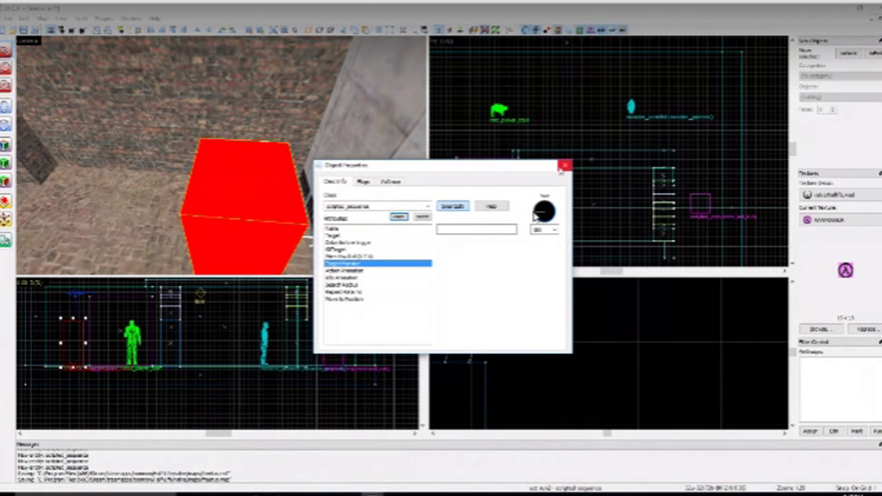
{"action": "left_click", "coordinate": [564, 166]}
{"action": "key", "text": "z"}
{"action": "key", "text": "w"}
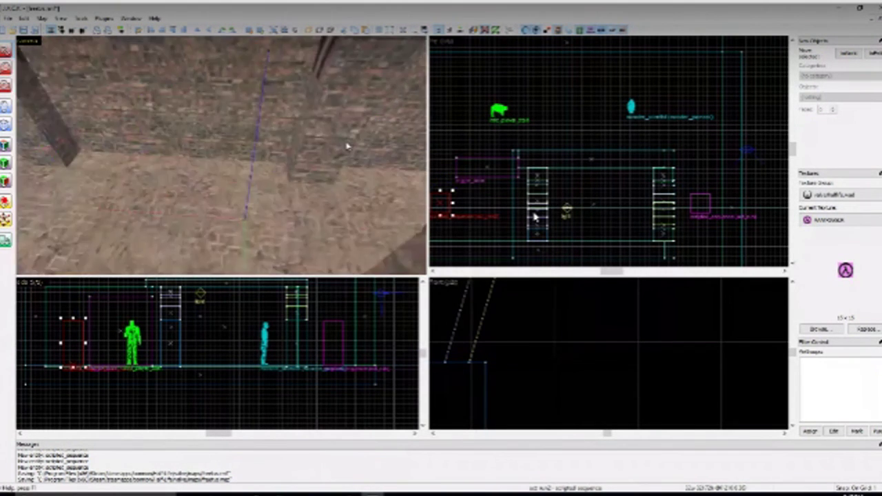
Step: Inspect the move-to position and Target choices of the scripted_sequence near the trigger without changing them
{"action": "key", "text": "s"}
{"action": "right_click", "coordinate": [315, 191]}
{"action": "left_click", "coordinate": [351, 422]}
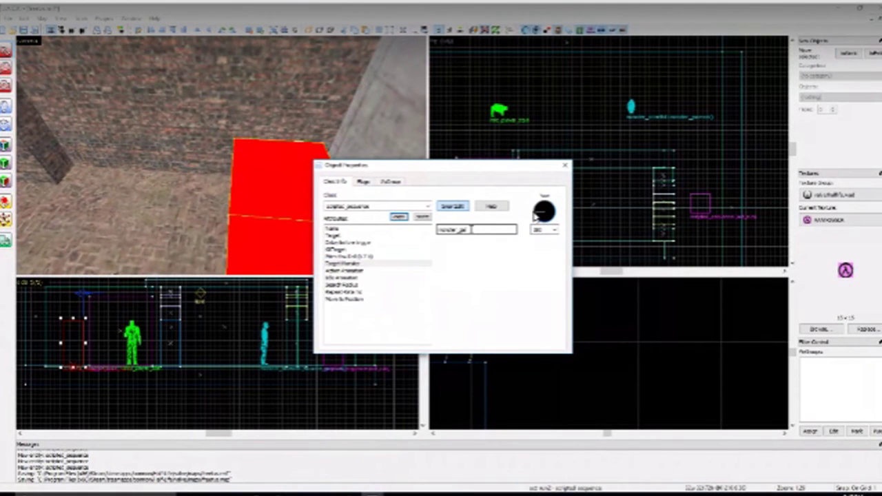
{"action": "left_click", "coordinate": [358, 301]}
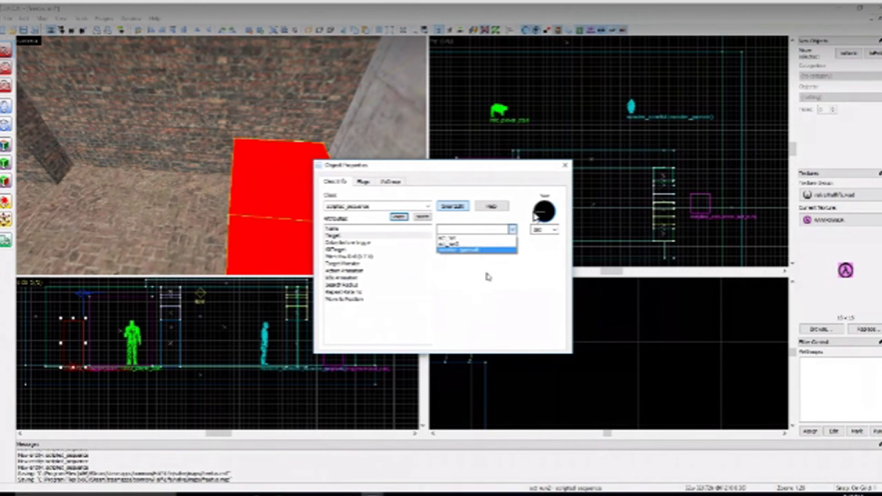
{"action": "left_click", "coordinate": [566, 168]}
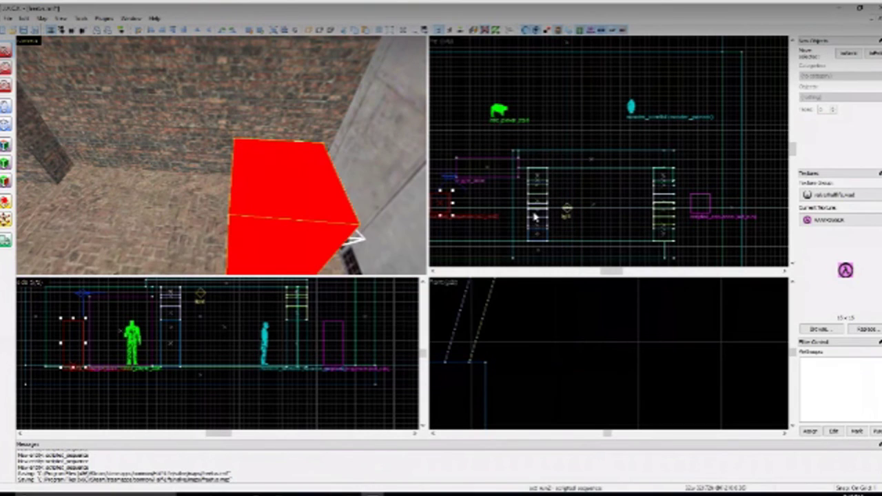
{"action": "left_click", "coordinate": [8, 18]}
{"action": "left_click", "coordinate": [23, 131]}
{"action": "key", "text": "F9"}
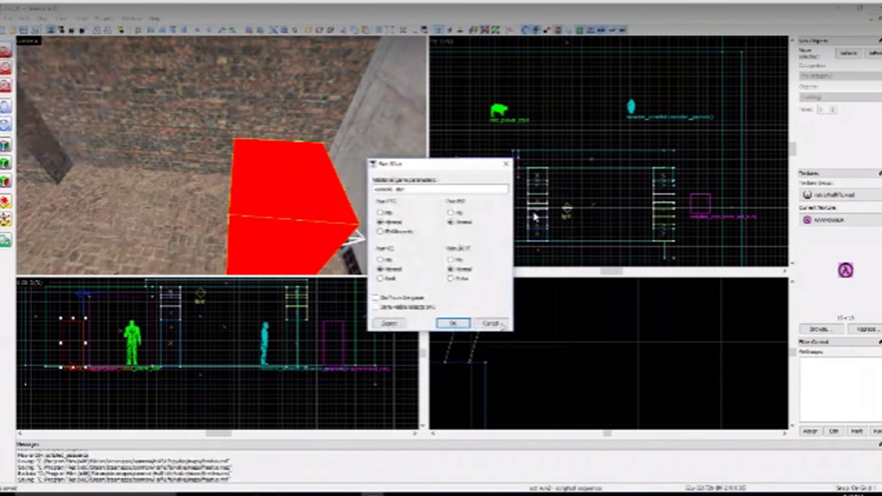
{"action": "left_click", "coordinate": [491, 324]}
Step: Recheck the available Target names in the selected scripted_sequence's object properties
{"action": "right_click", "coordinate": [310, 222]}
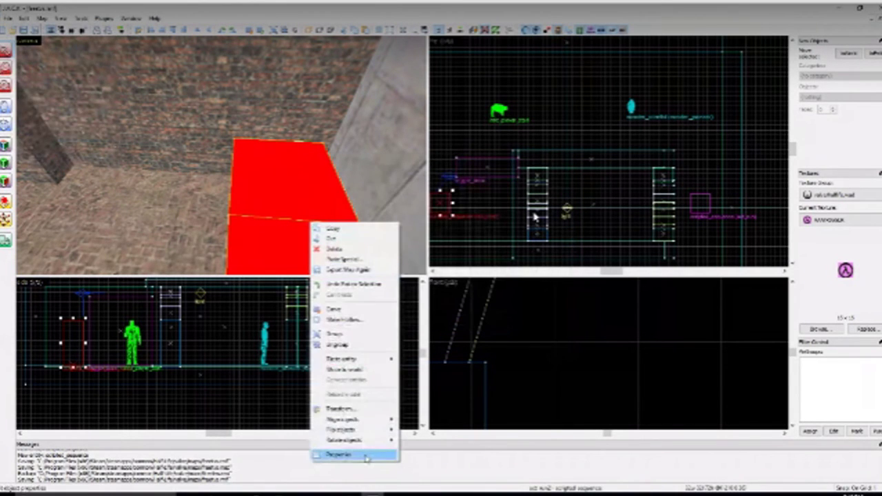
{"action": "left_click", "coordinate": [366, 456]}
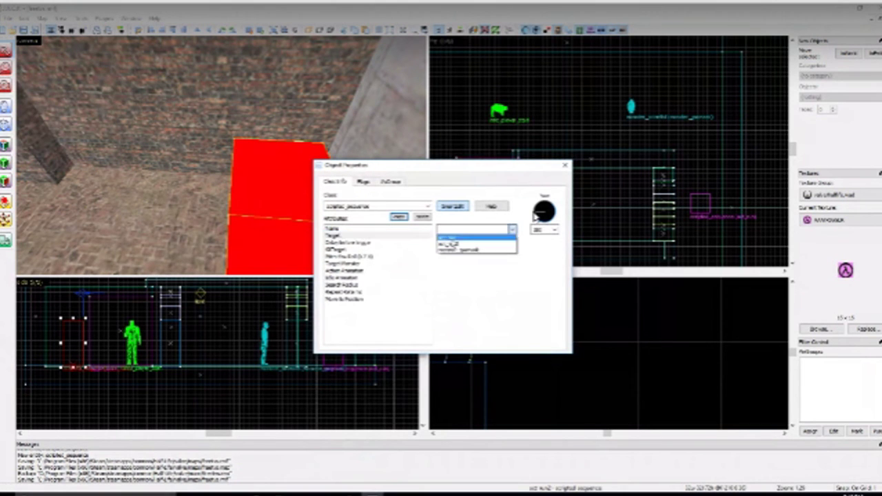
{"action": "left_click", "coordinate": [563, 167]}
Step: Compile the map with the Normal settings and run it in Half-Life 2: 1999
{"action": "left_click", "coordinate": [12, 29]}
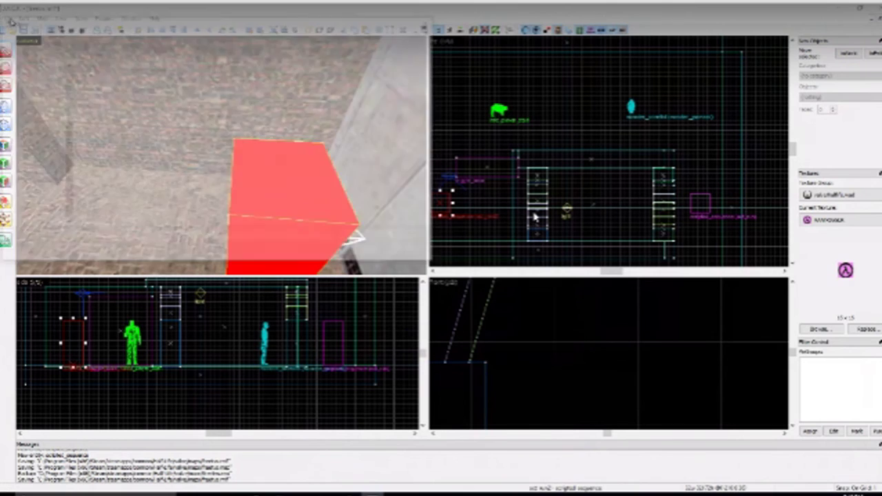
{"action": "left_click", "coordinate": [431, 22]}
{"action": "left_click", "coordinate": [8, 15]}
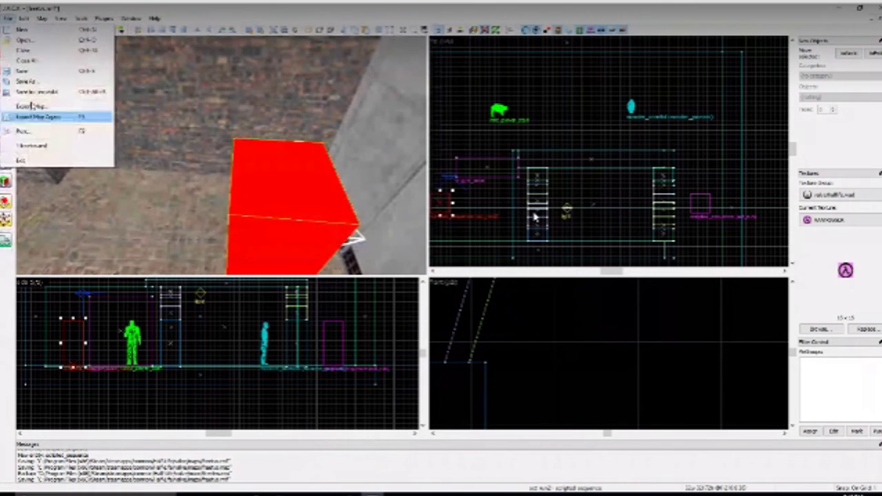
{"action": "left_click", "coordinate": [34, 142]}
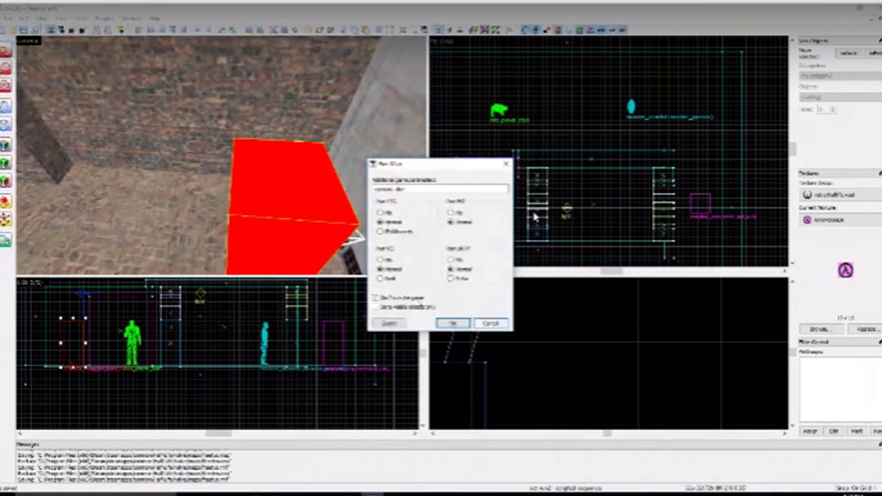
{"action": "left_click", "coordinate": [452, 323]}
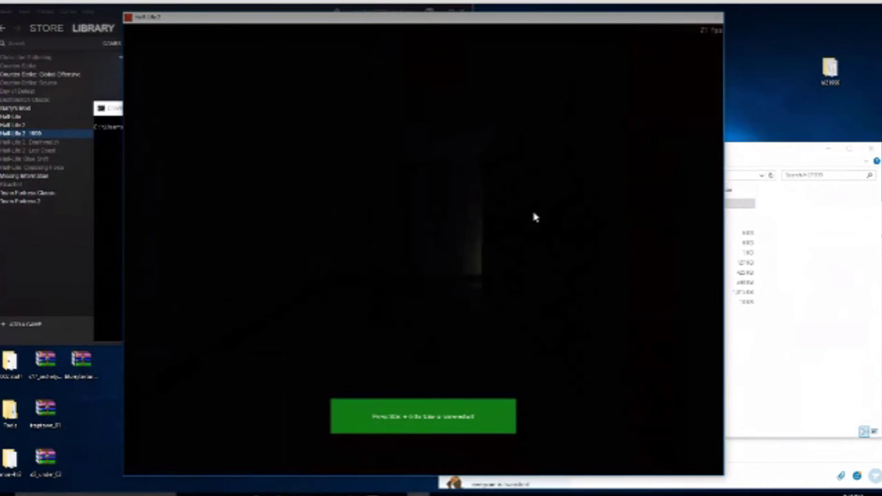
Step: Walk through the arched corridor up to the scientist at the grey wall and check which way he faces
{"action": "key", "text": "w"}
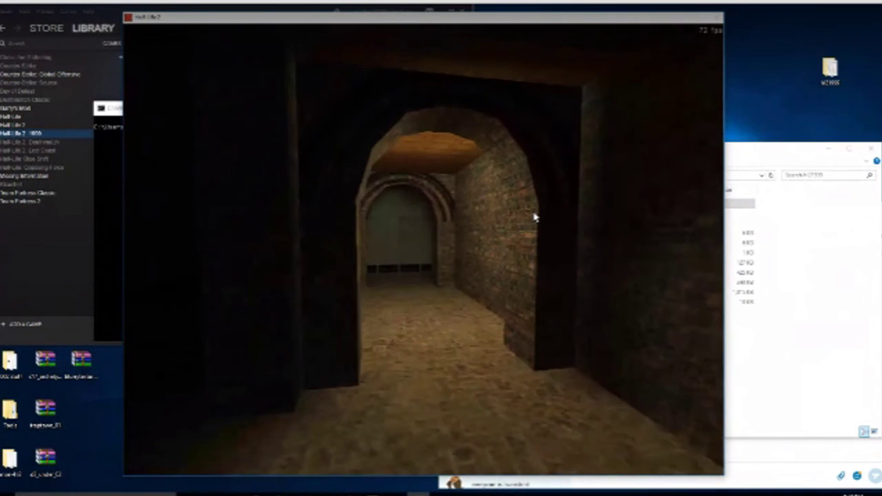
{"action": "key", "text": "d"}
{"action": "key", "text": "a"}
{"action": "key", "text": "w"}
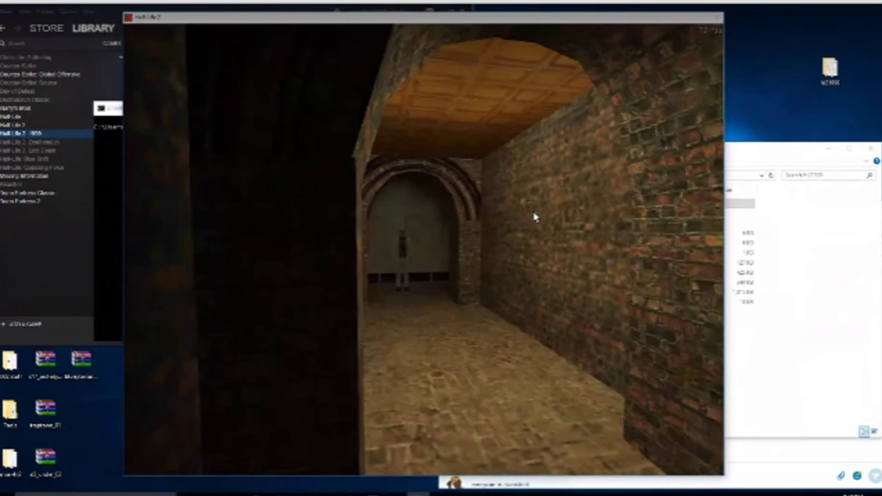
{"action": "key", "text": "d"}
{"action": "key", "text": "a"}
{"action": "key", "text": "d"}
{"action": "key", "text": "w"}
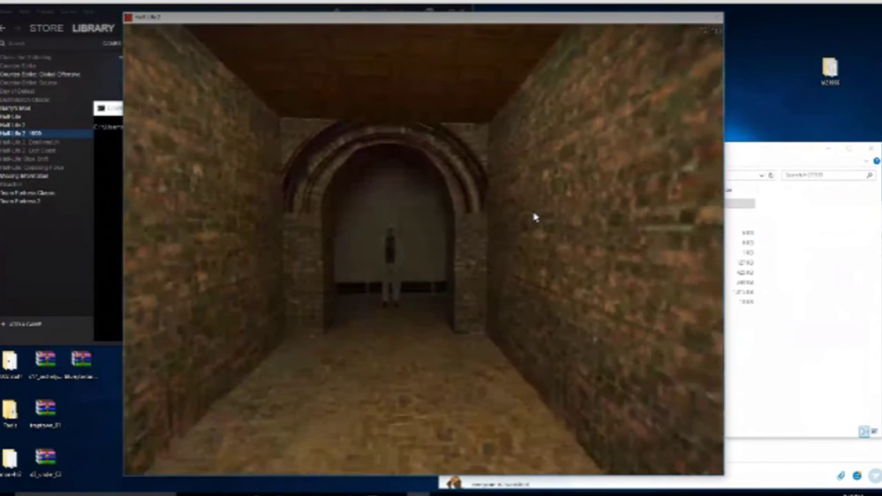
{"action": "key", "text": "w"}
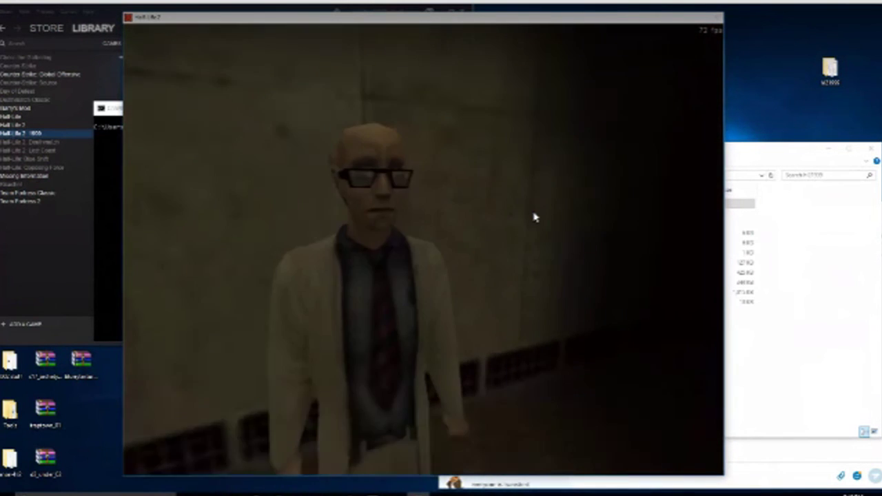
{"action": "key", "text": "s"}
Step: Give the player all weapons with the console command impulse 101
{"action": "key", "text": "grave"}
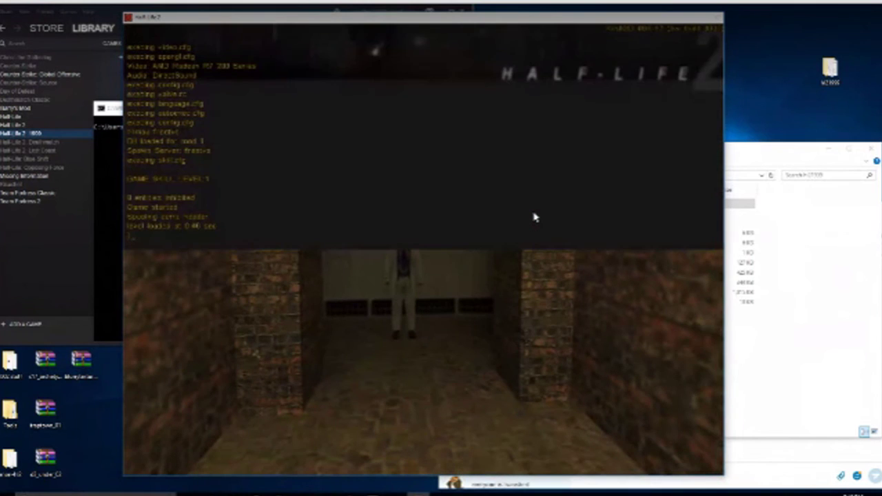
{"action": "type", "text": "impulse 101"}
{"action": "key", "text": "Return"}
{"action": "key", "text": "grave"}
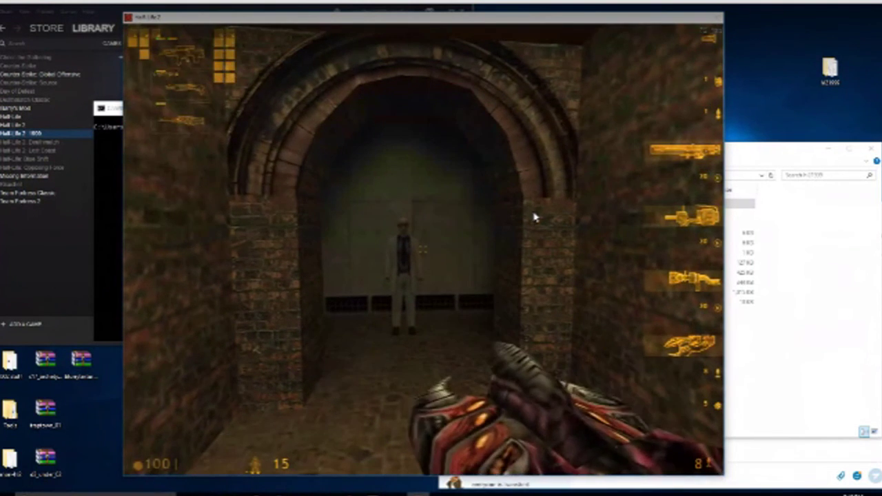
Step: Fire the shotgun at the scientist by the grey wall to test his reaction during the sequence, and reload
{"action": "left_click", "coordinate": [535, 217]}
{"action": "key", "text": "w"}
{"action": "right_click", "coordinate": [535, 217]}
{"action": "key", "text": "s"}
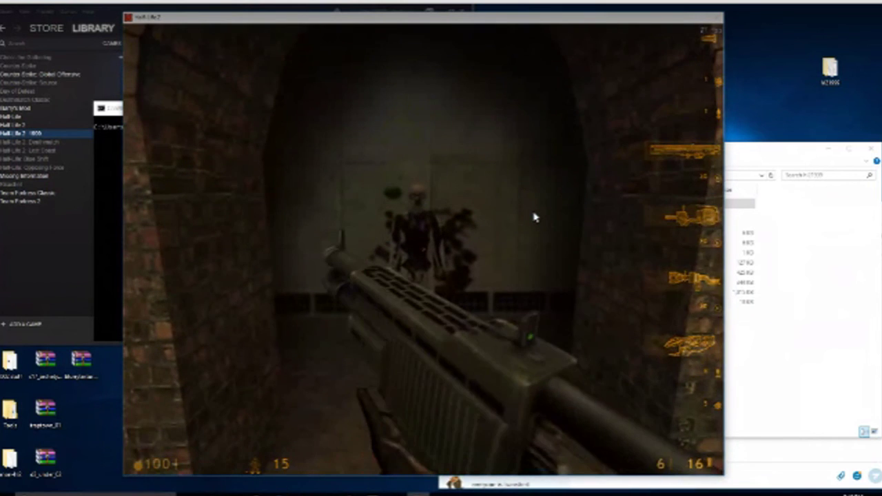
{"action": "key", "text": "w"}
{"action": "left_click", "coordinate": [535, 217]}
{"action": "key", "text": "s"}
{"action": "key", "text": "w"}
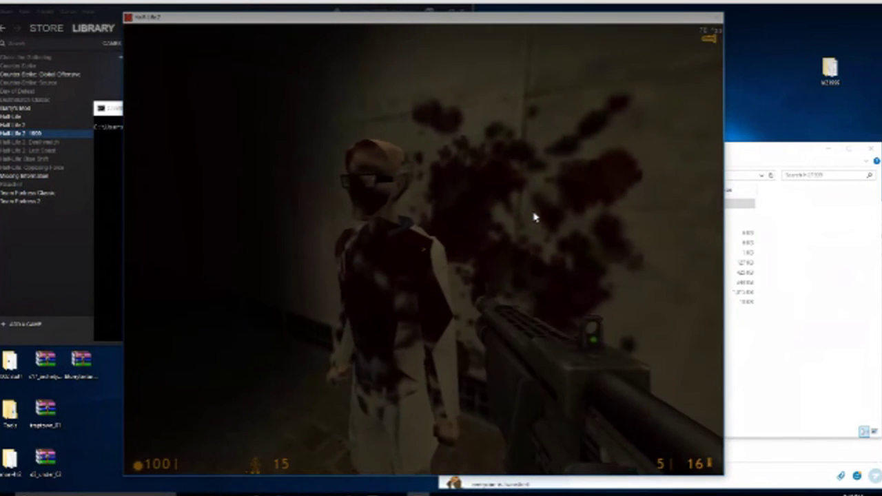
{"action": "key", "text": "s"}
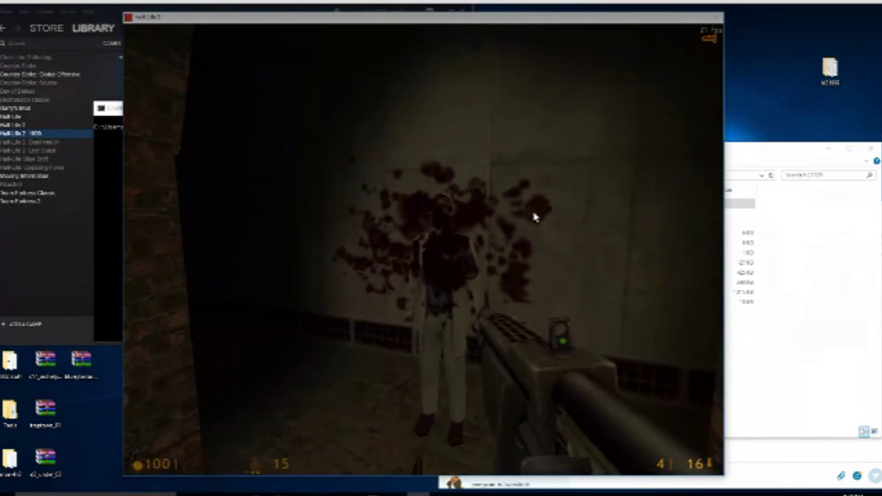
{"action": "key", "text": "r"}
{"action": "key", "text": "w"}
{"action": "key", "text": "r"}
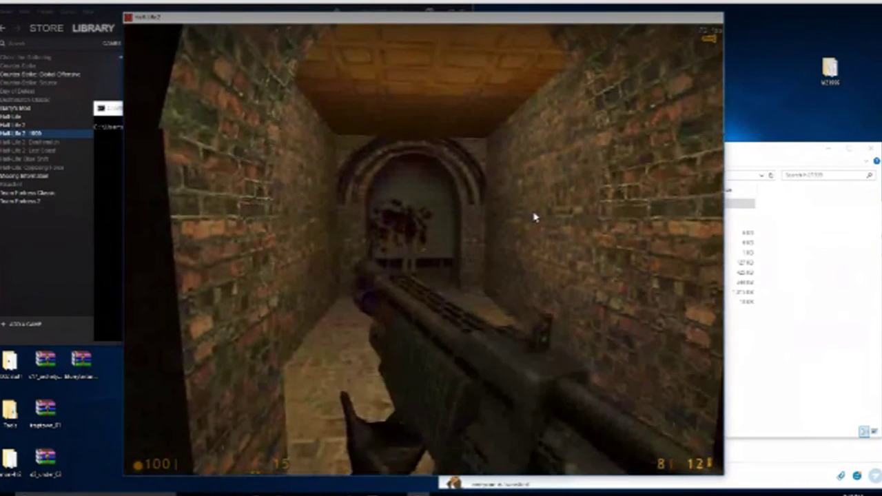
Step: Shoot the scientist in the brick corridor with the shotgun and observe him from both sides of the near arch
{"action": "left_click", "coordinate": [534, 218]}
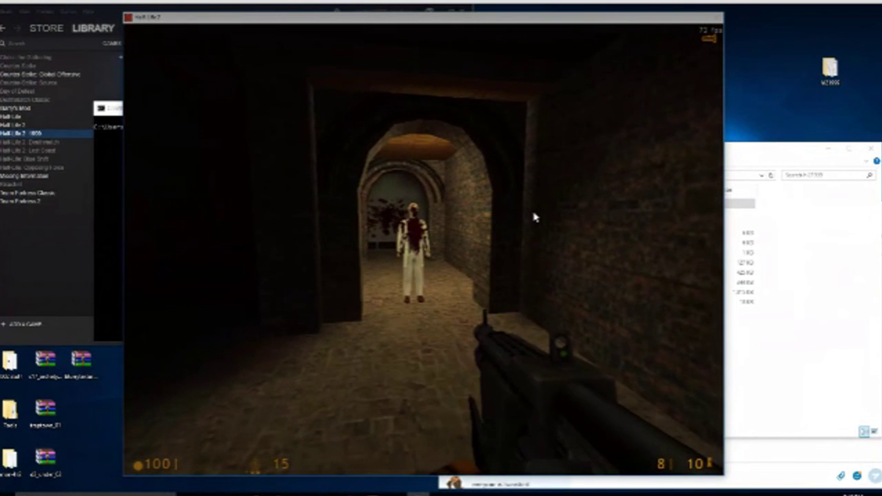
{"action": "key", "text": "w"}
{"action": "key", "text": "a"}
{"action": "key", "text": "d"}
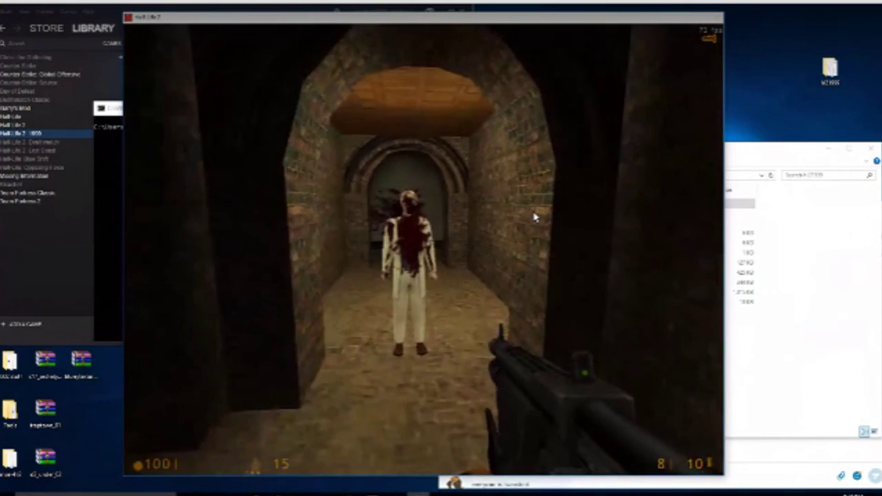
{"action": "left_click", "coordinate": [534, 218]}
{"action": "key", "text": "w"}
{"action": "left_click", "coordinate": [534, 218]}
{"action": "key", "text": "s"}
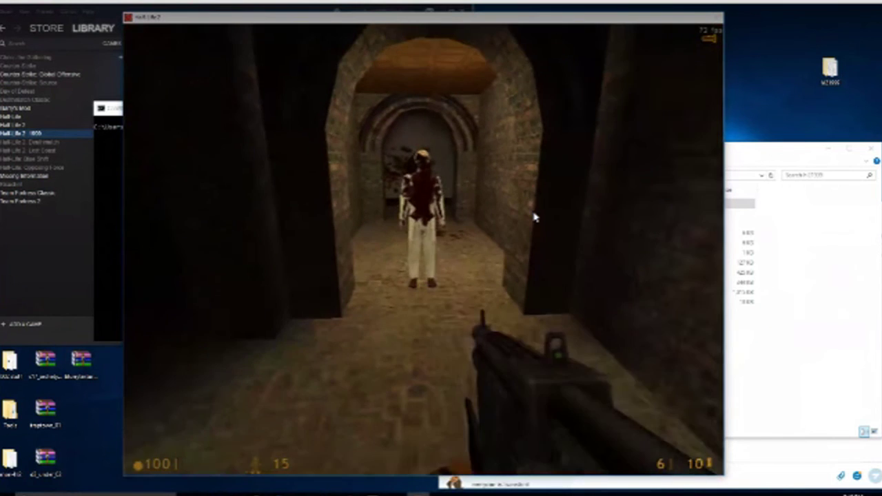
{"action": "key", "text": "w"}
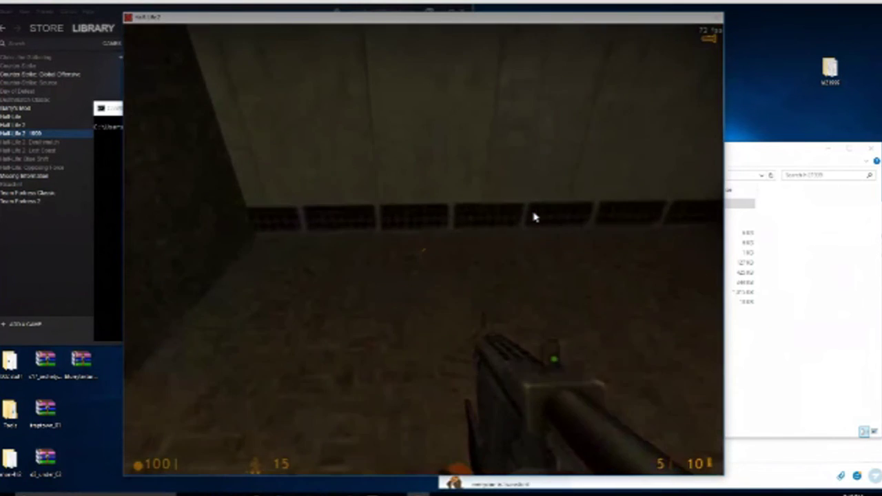
{"action": "key", "text": "a"}
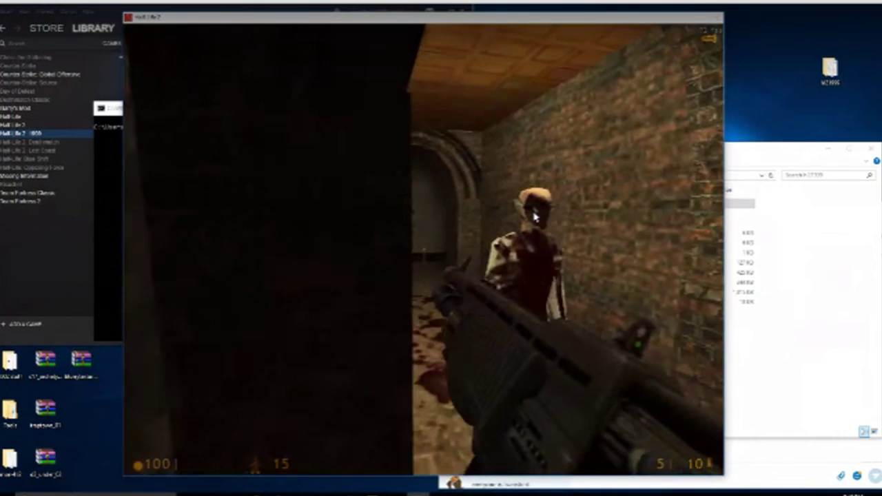
{"action": "key", "text": "d"}
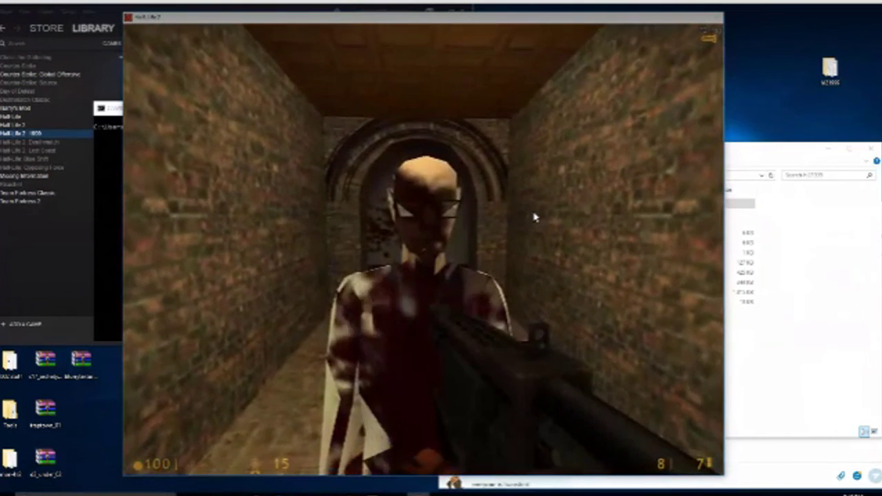
Step: Kill the scientist in the corridor, switching from the shotgun to the submachine gun
{"action": "left_click", "coordinate": [535, 217]}
{"action": "key", "text": "s"}
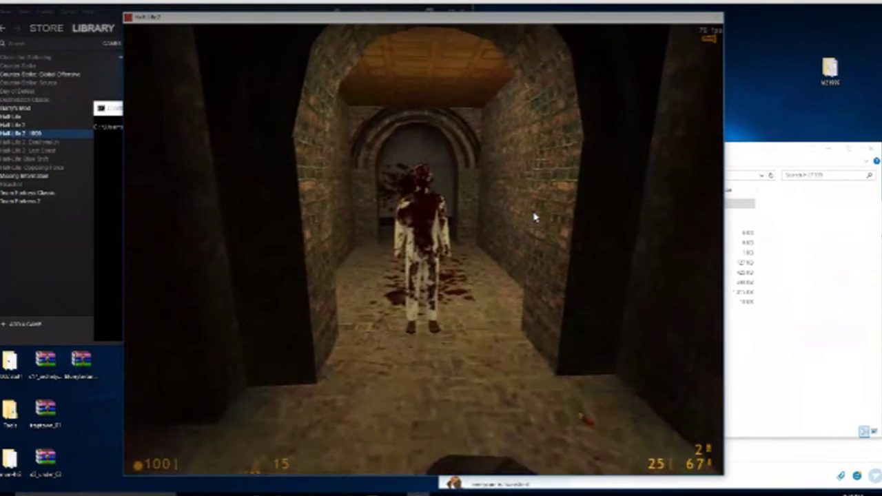
{"action": "left_click", "coordinate": [535, 217]}
{"action": "key", "text": "w"}
{"action": "key", "text": "s"}
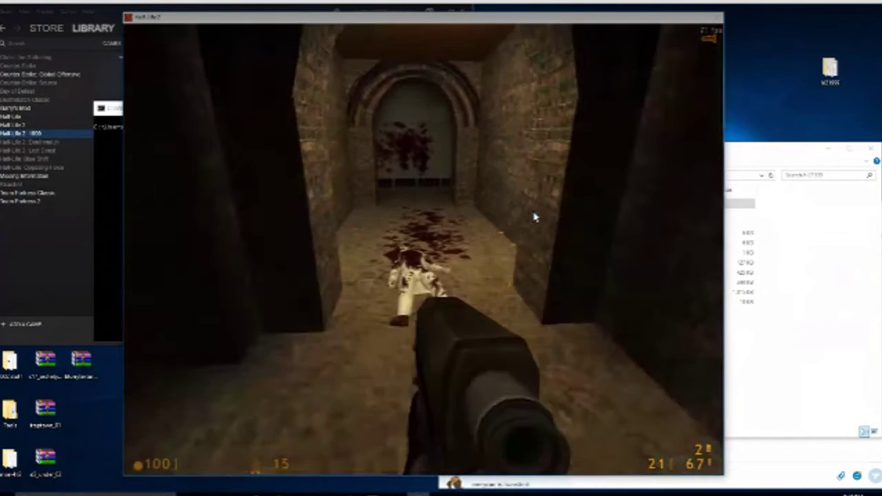
{"action": "left_click", "coordinate": [535, 217]}
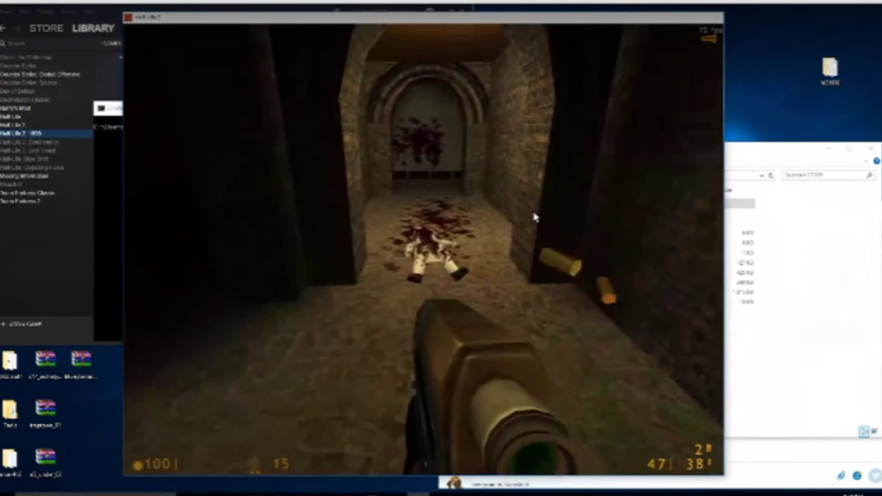
Step: Restart the level with the console command restart
{"action": "key", "text": "w"}
{"action": "key", "text": "grave"}
{"action": "type", "text": "restart"}
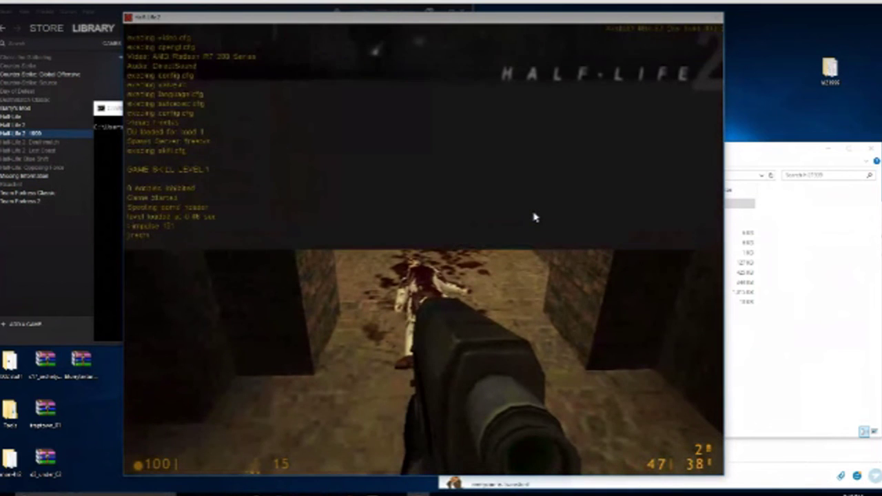
{"action": "key", "text": "Return"}
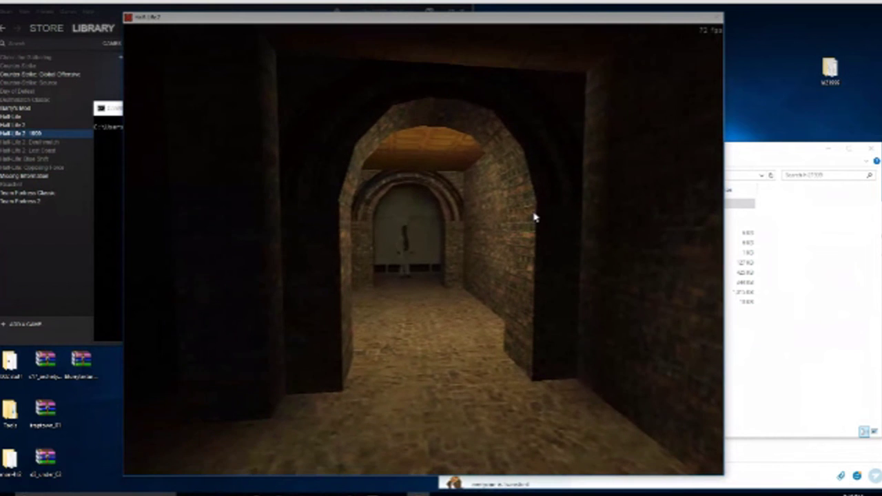
Step: Watch the scientist walk up the corridor, check his facing direction up close and back away through the arch
{"action": "key", "text": "d"}
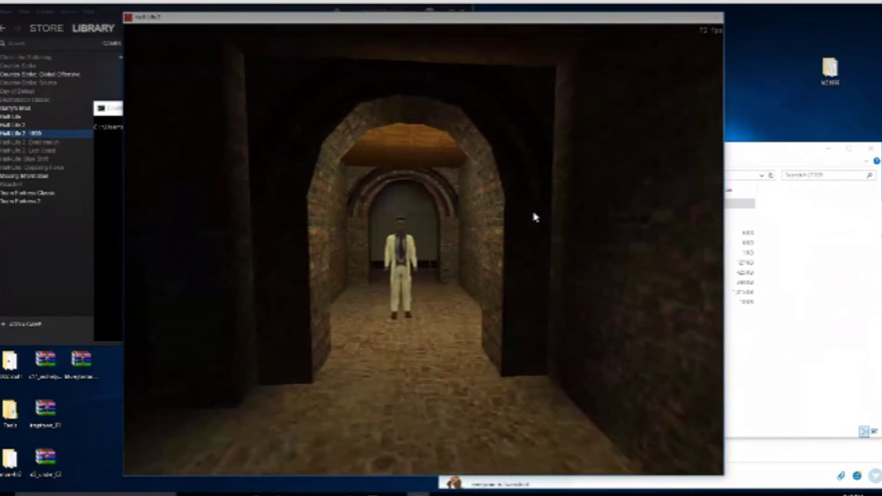
{"action": "key", "text": "a"}
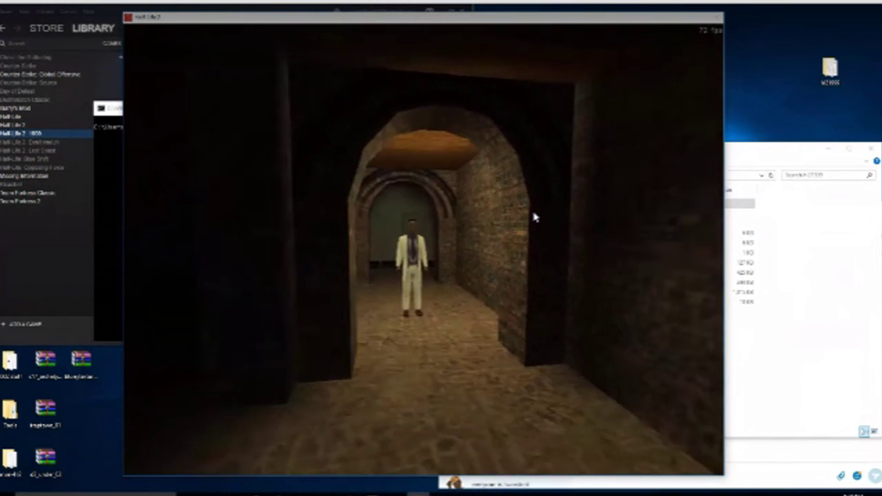
{"action": "key", "text": "w"}
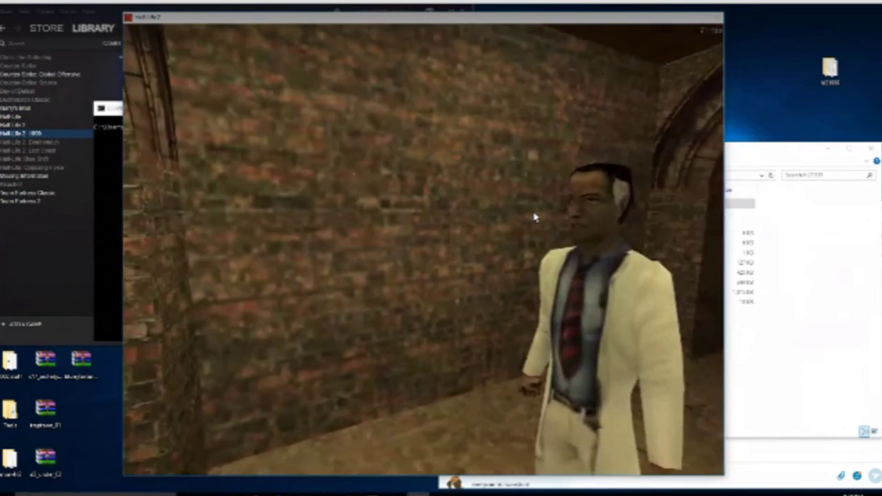
{"action": "key", "text": "w"}
{"action": "key", "text": "s"}
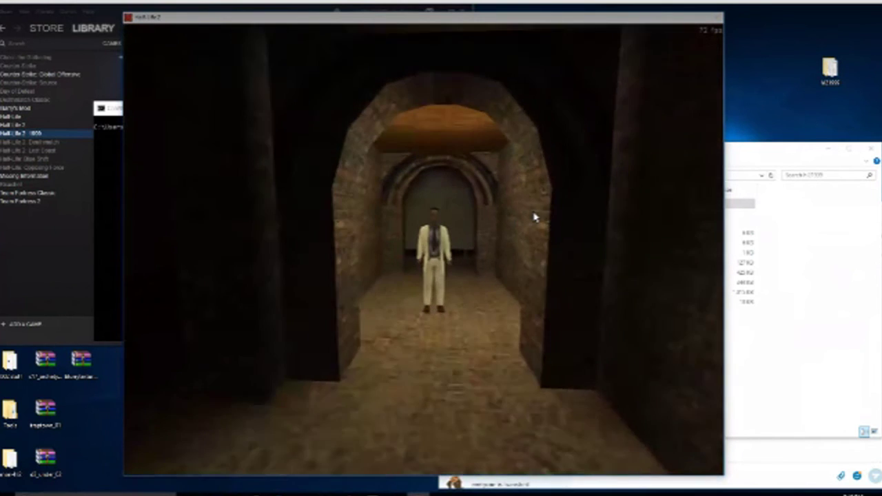
Step: Examine the standing scientist's facing direction from outside the near arch, from an angle and up close in the brick corridor
{"action": "key", "text": "w"}
{"action": "key", "text": "s"}
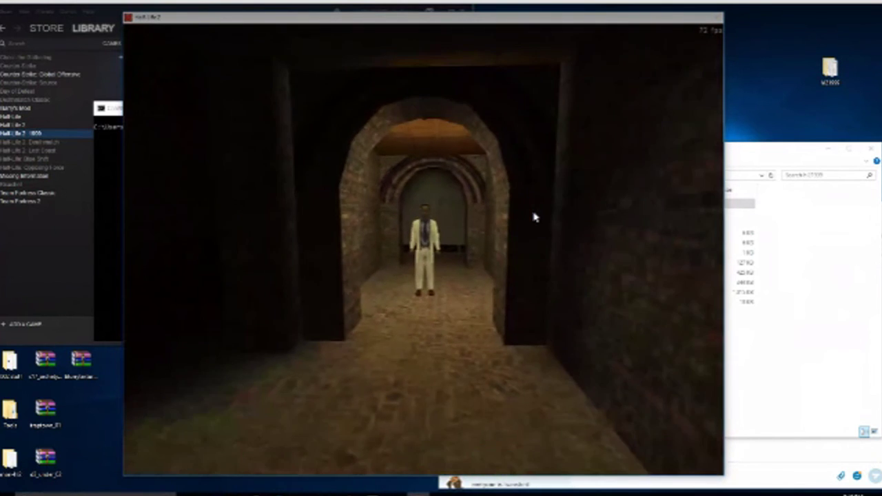
{"action": "key", "text": "a"}
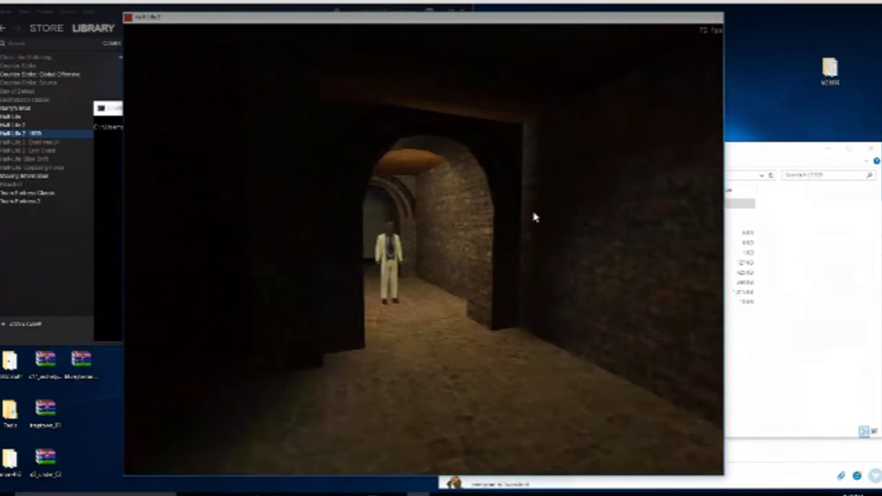
{"action": "key", "text": "w"}
{"action": "key", "text": "grave"}
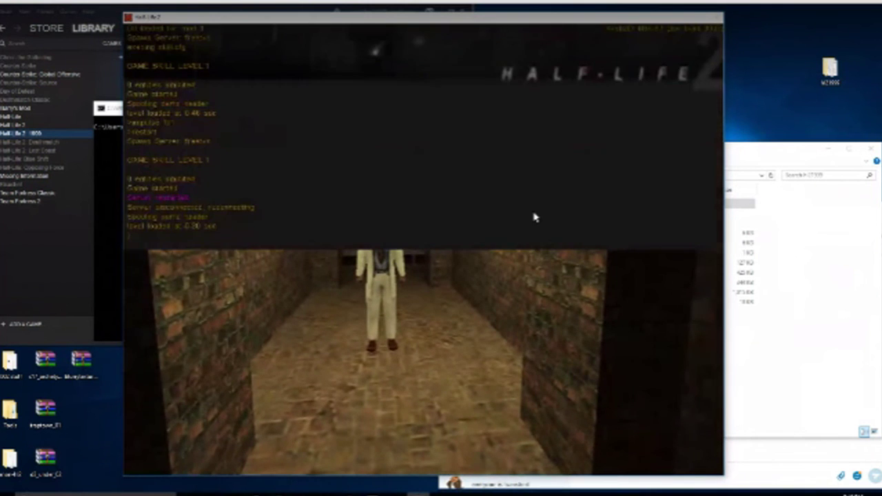
{"action": "key", "text": "grave"}
{"action": "key", "text": "w"}
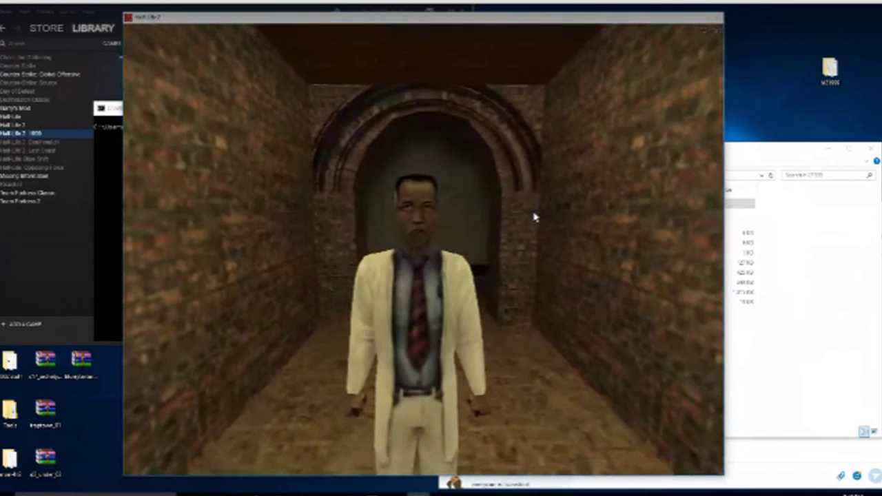
Step: Back out through the near arch and check how the scientist walks out of the corridor toward the player
{"action": "key", "text": "s"}
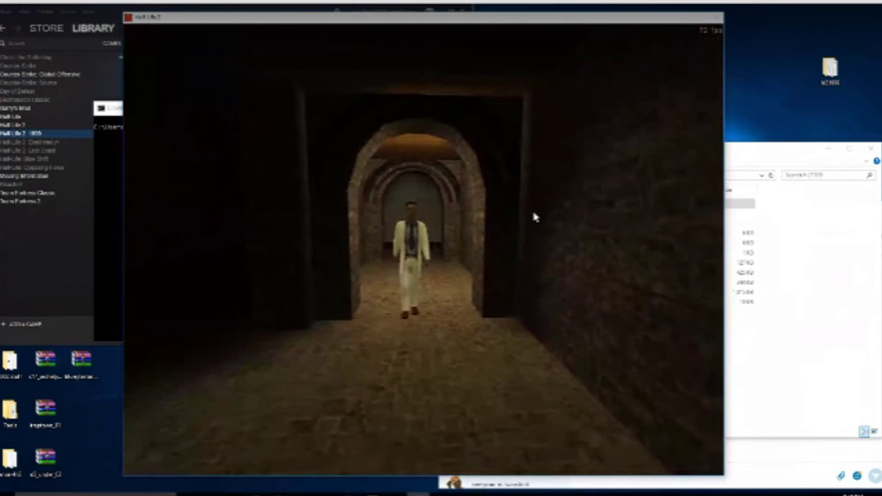
{"action": "key", "text": "w"}
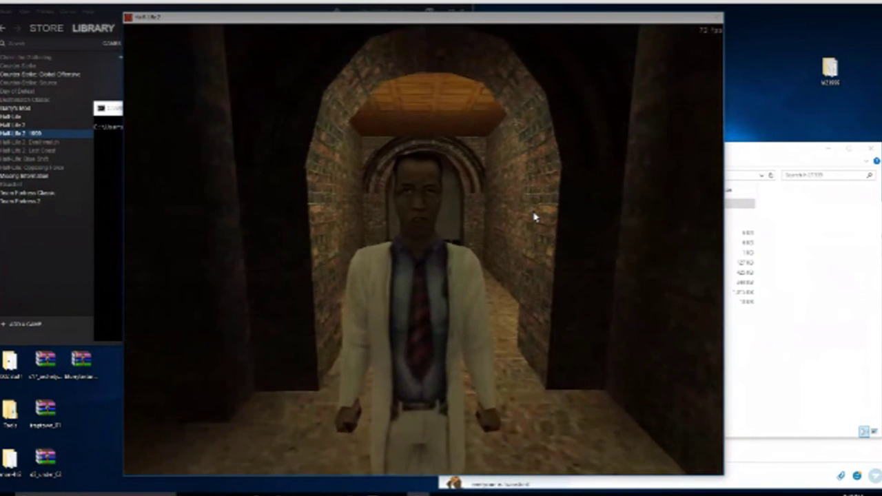
{"action": "key", "text": "s"}
{"action": "key", "text": "a"}
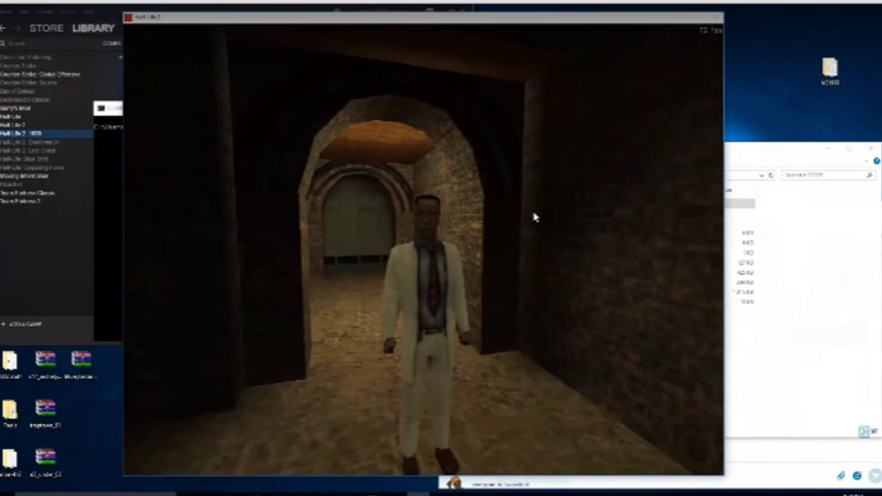